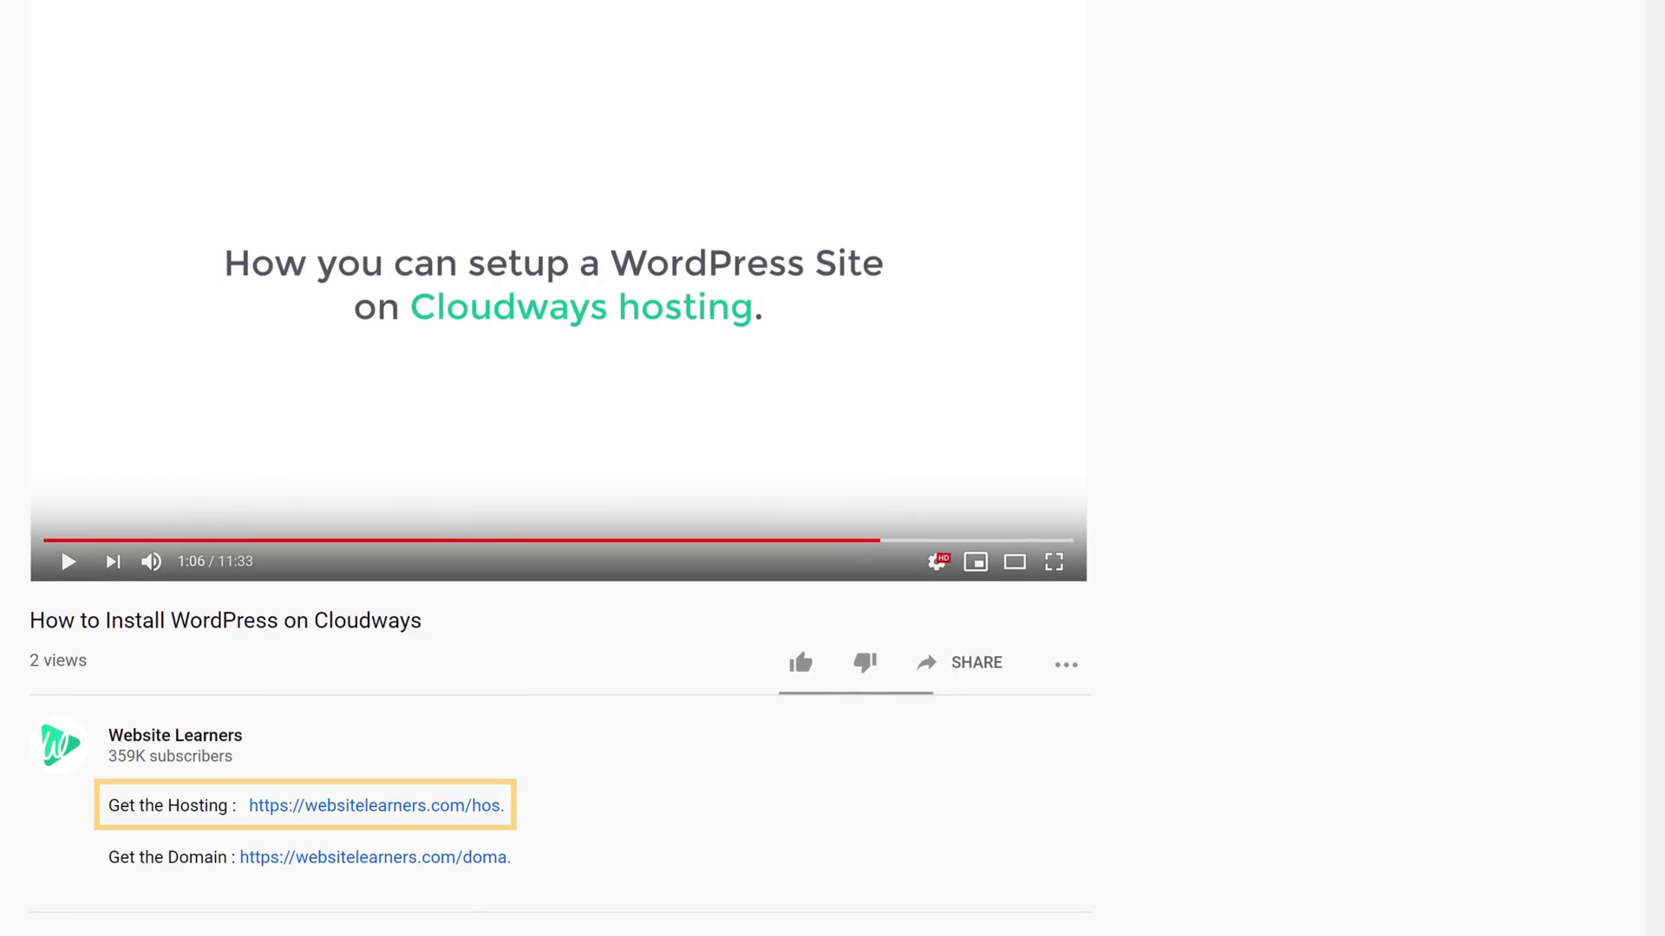
Open Cloudways from the hosting link and create a free trial account with your name, email and password
left_click(359, 822)
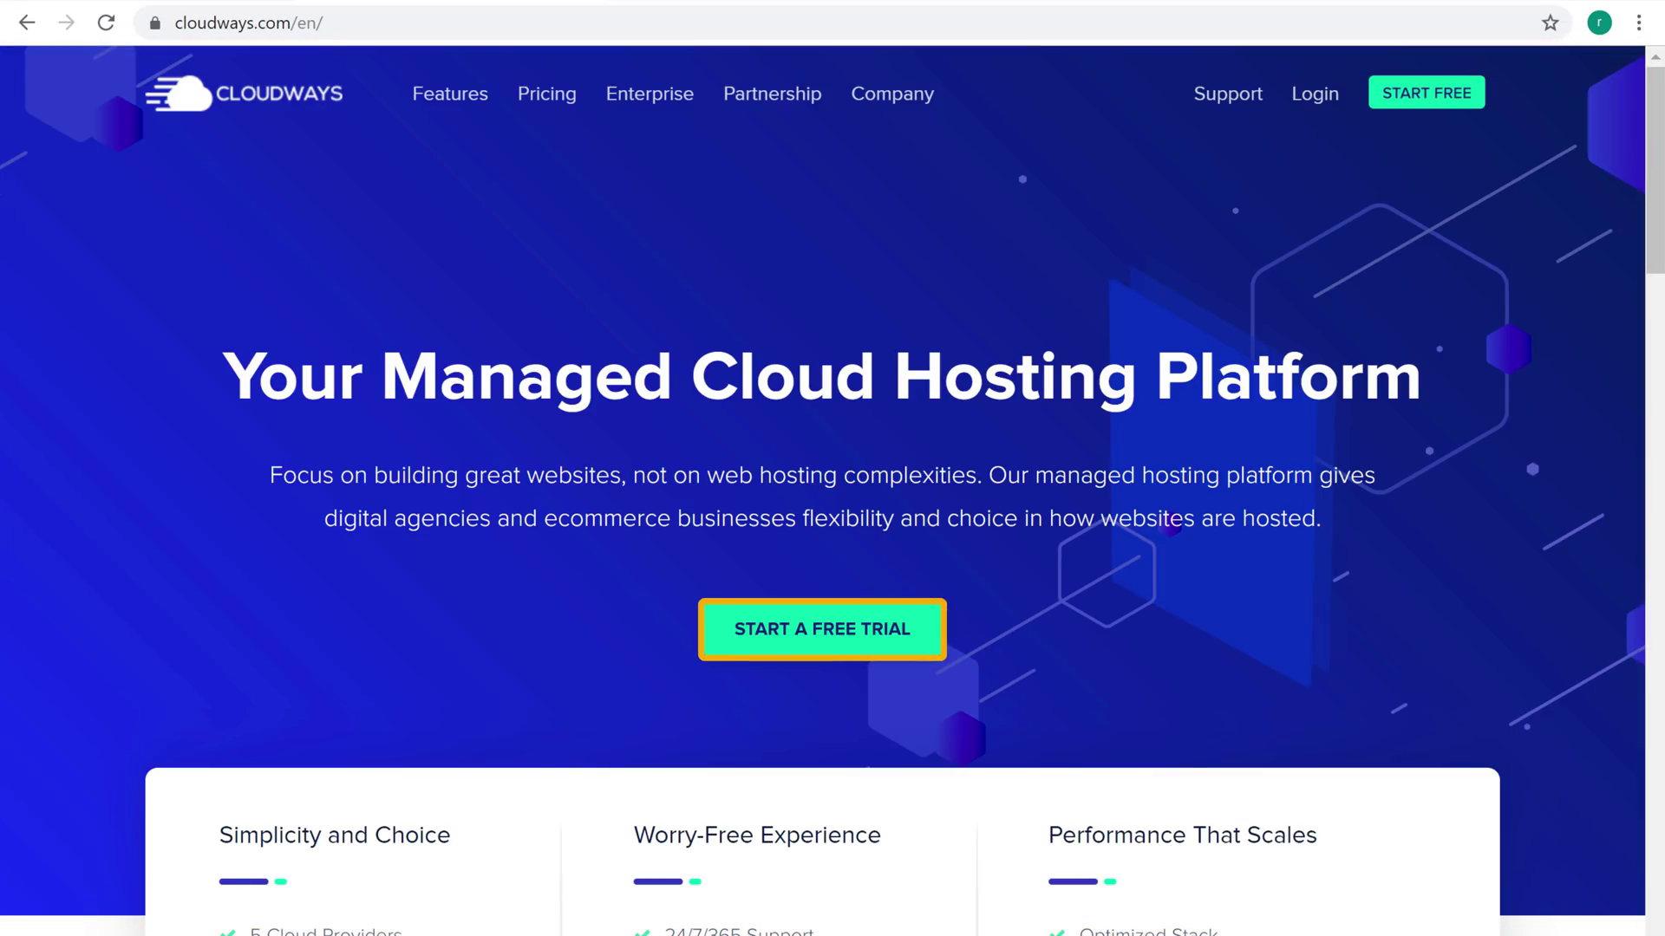
left_click(833, 640)
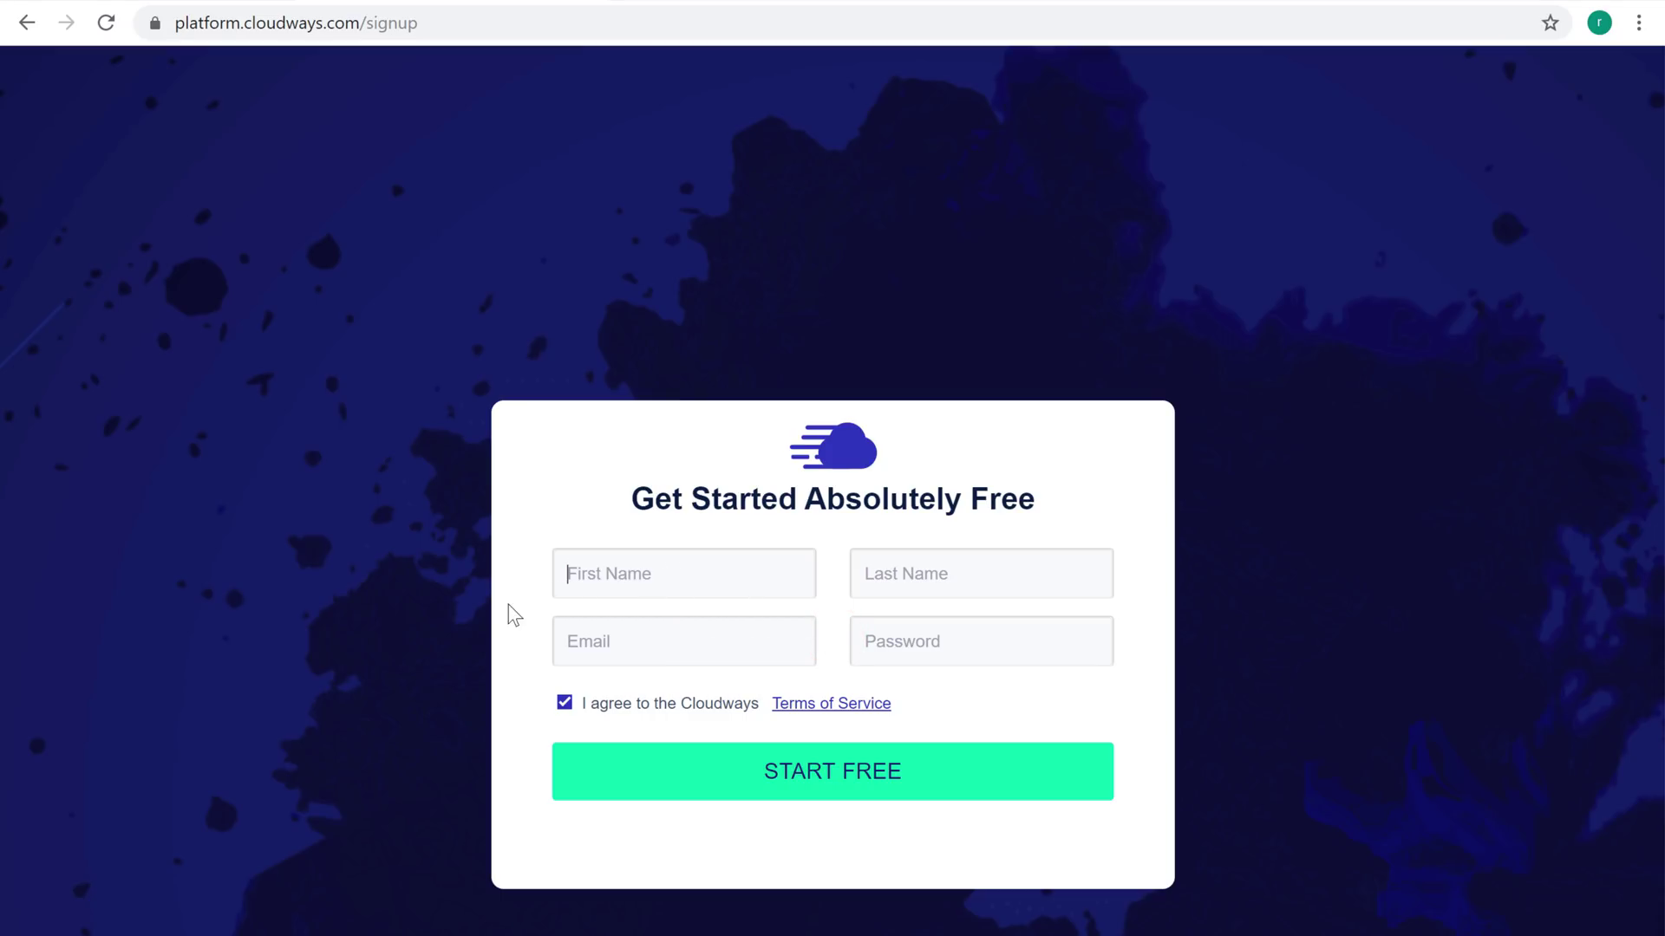
key("Tab")
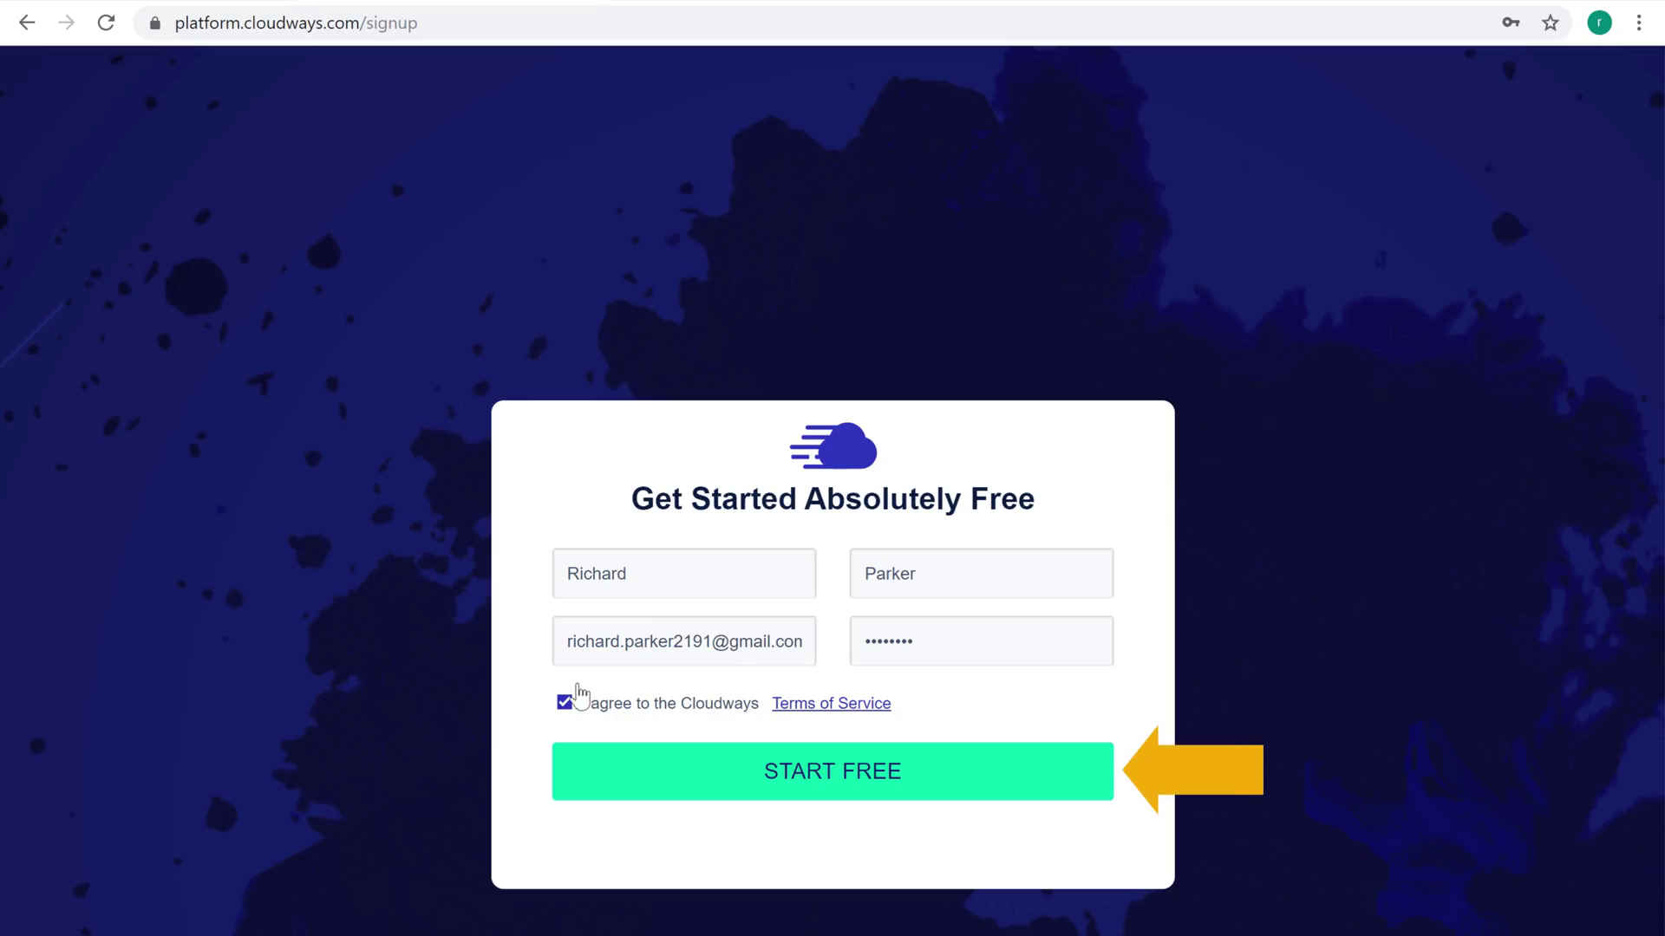
left_click(803, 794)
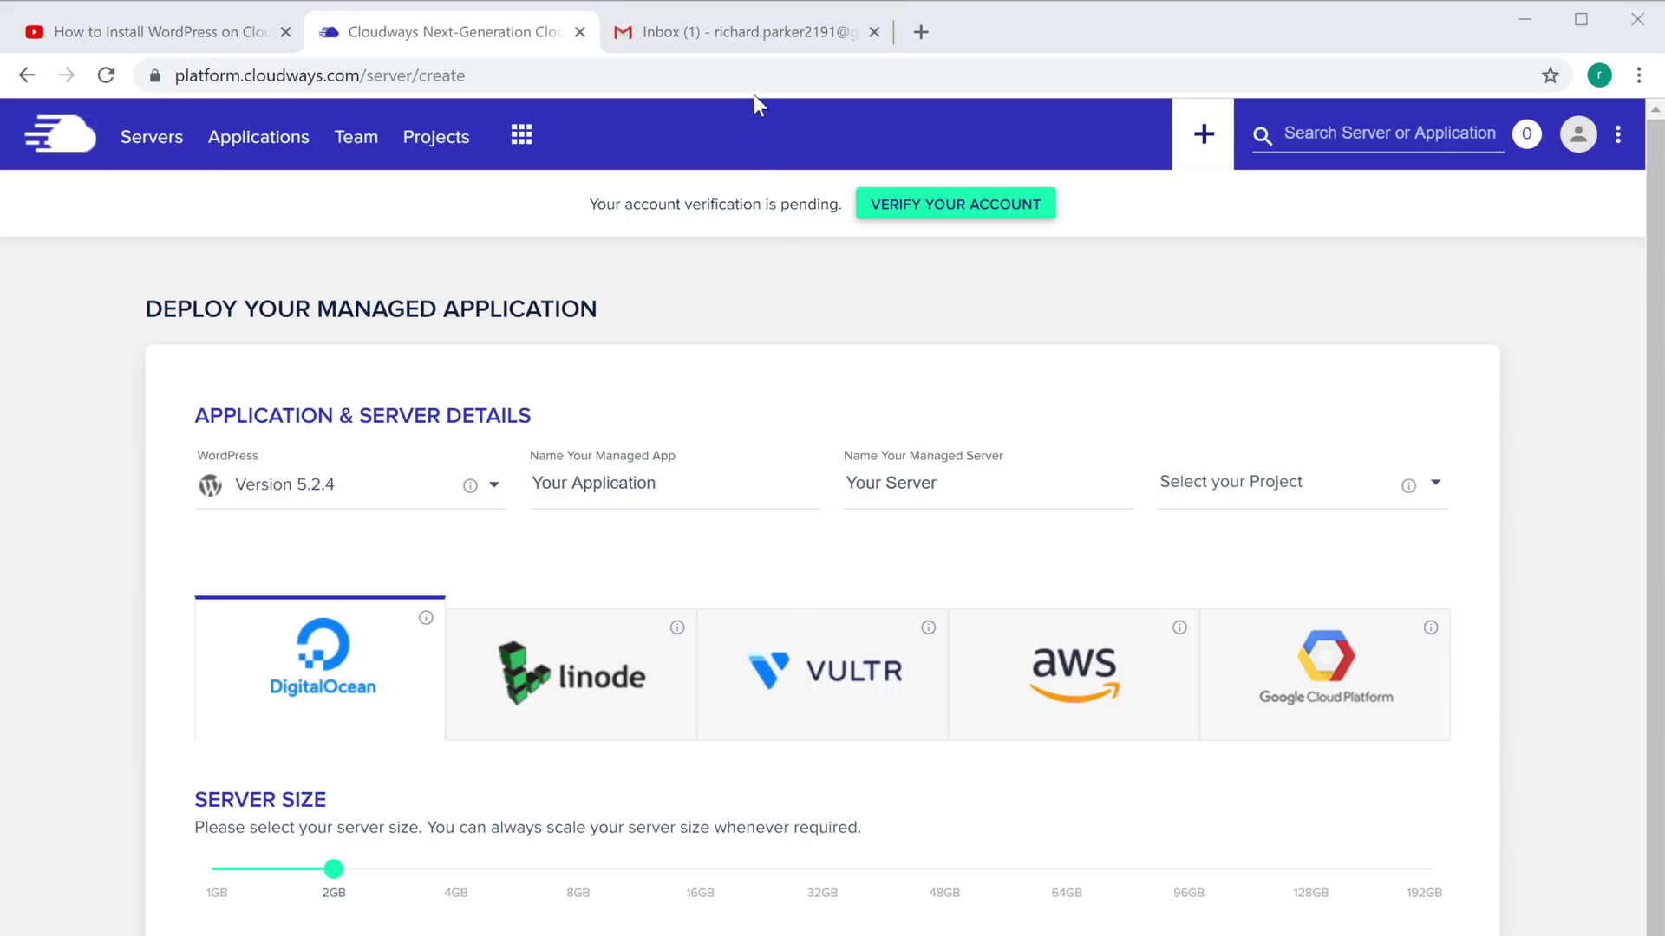
Verify the account through the 'Activate Your Cloudways Account' email in Gmail
left_click(753, 36)
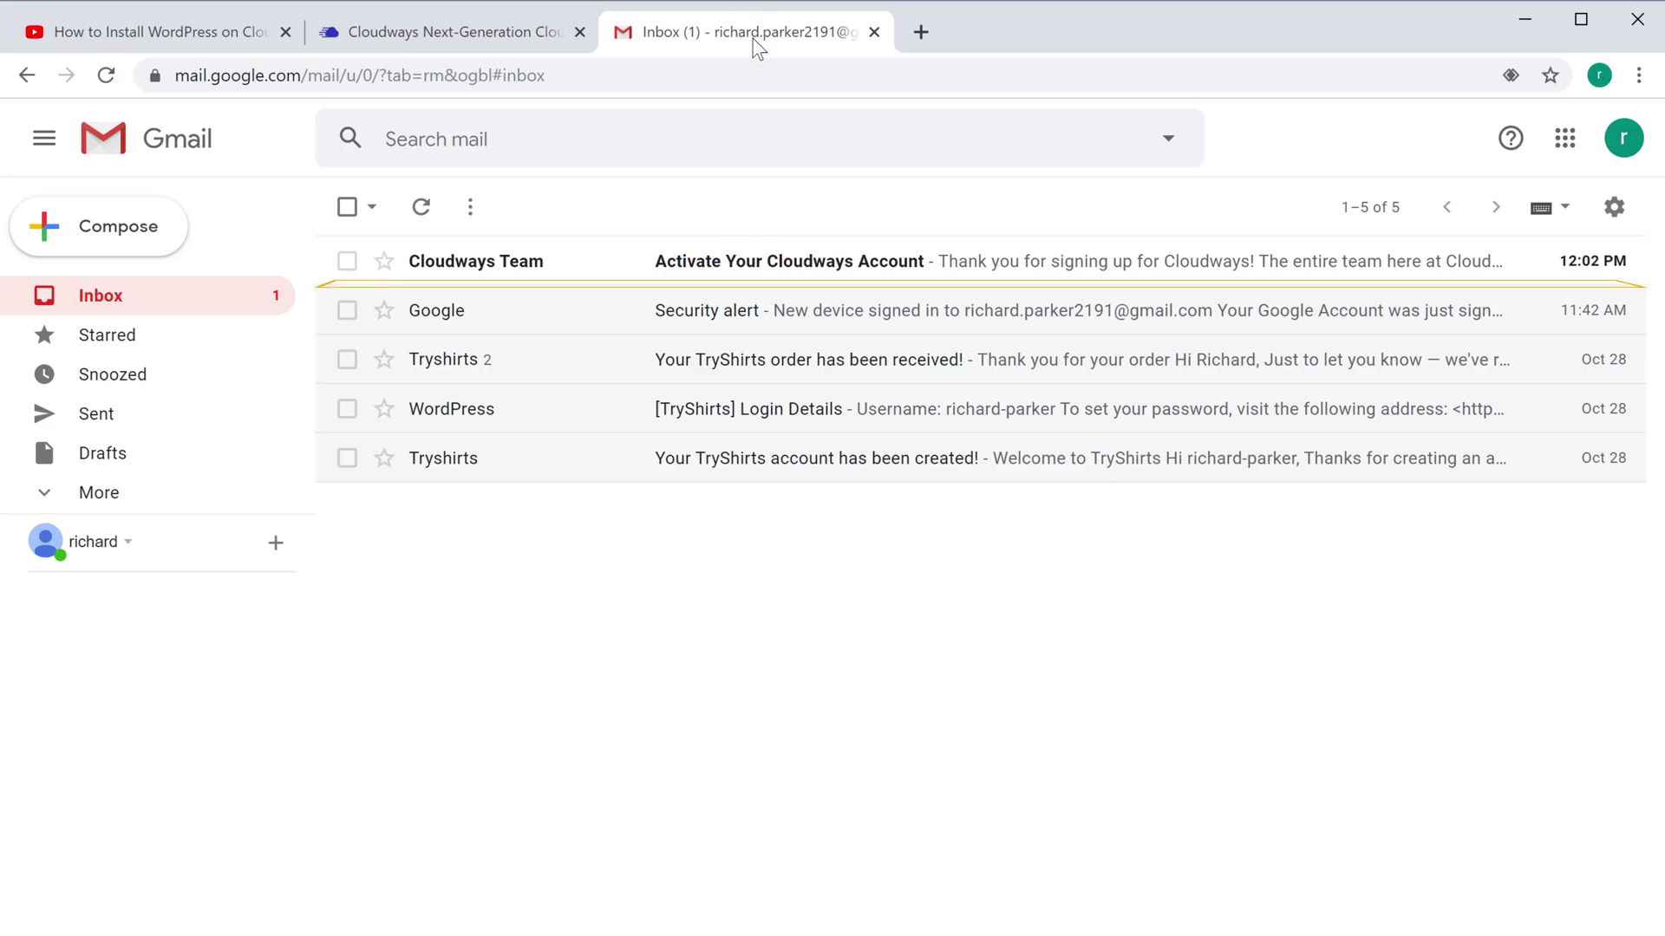
left_click(451, 268)
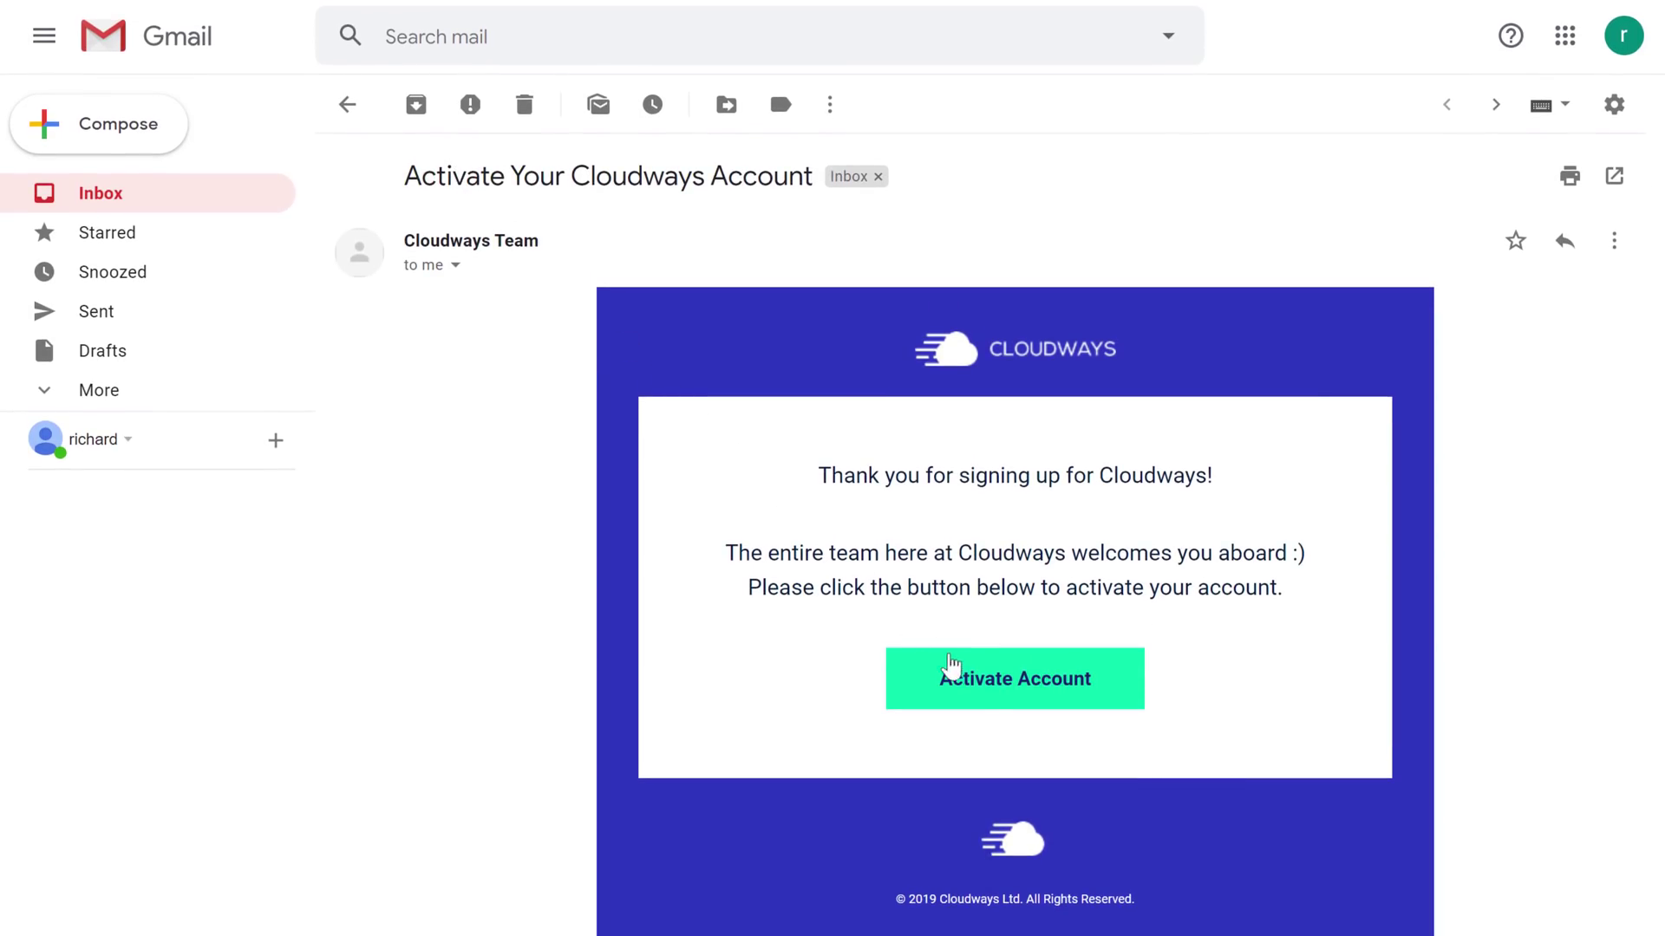
left_click(989, 704)
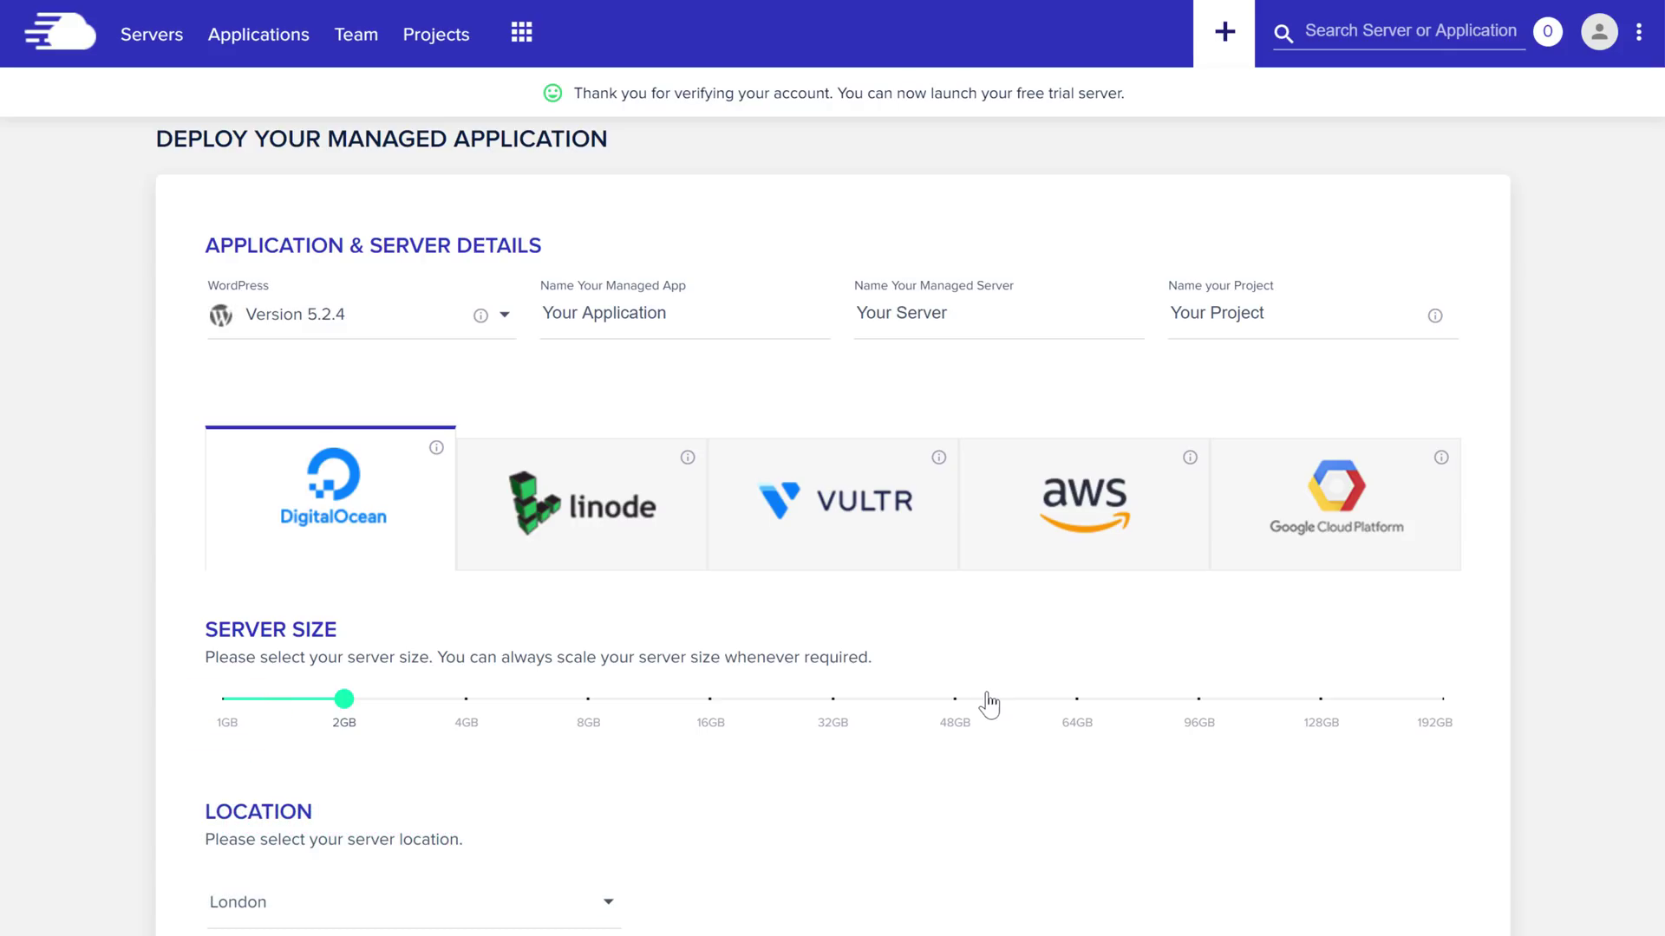
Launch a 1GB WordPress server located in New York
left_click(227, 737)
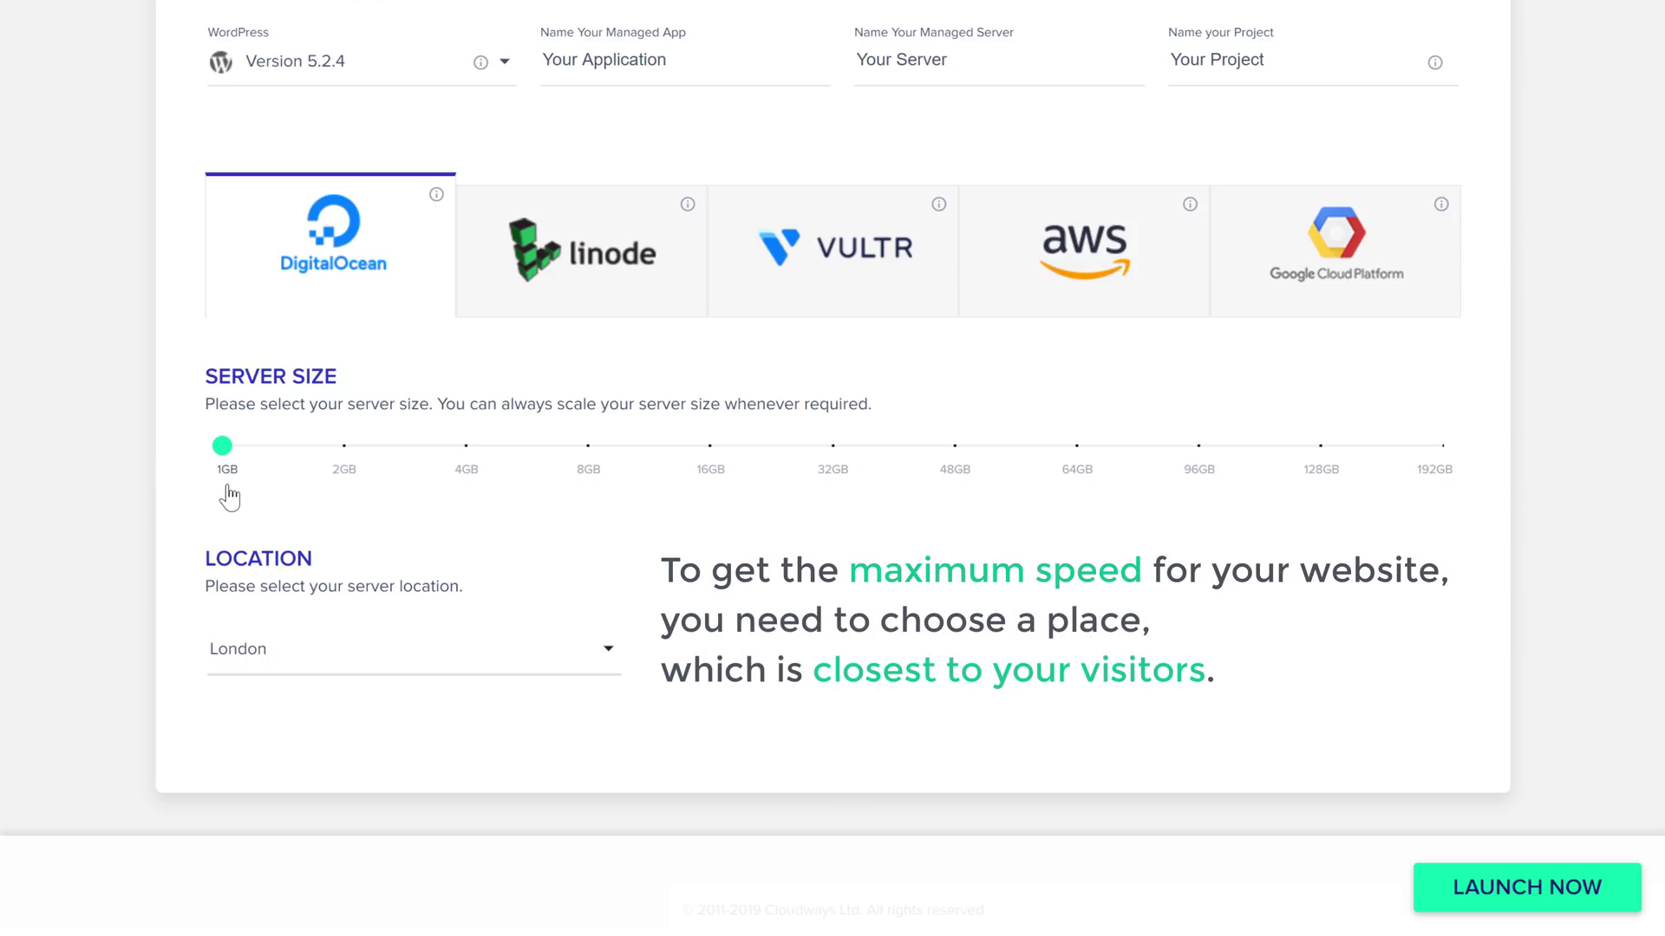
left_click(236, 674)
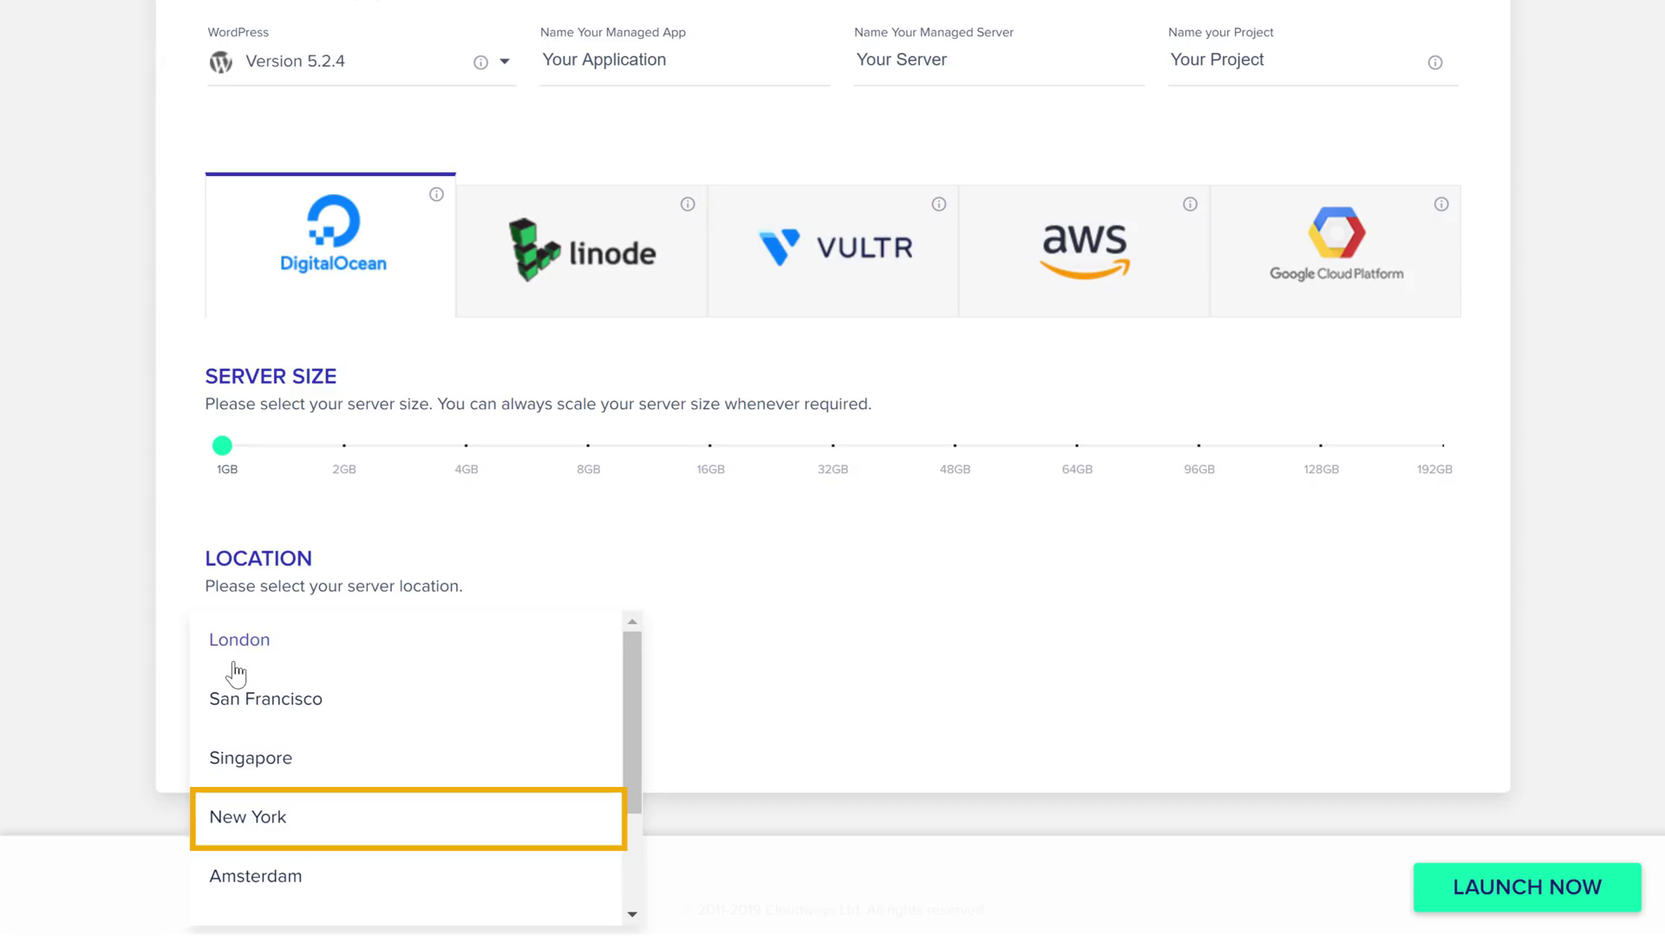
left_click(237, 835)
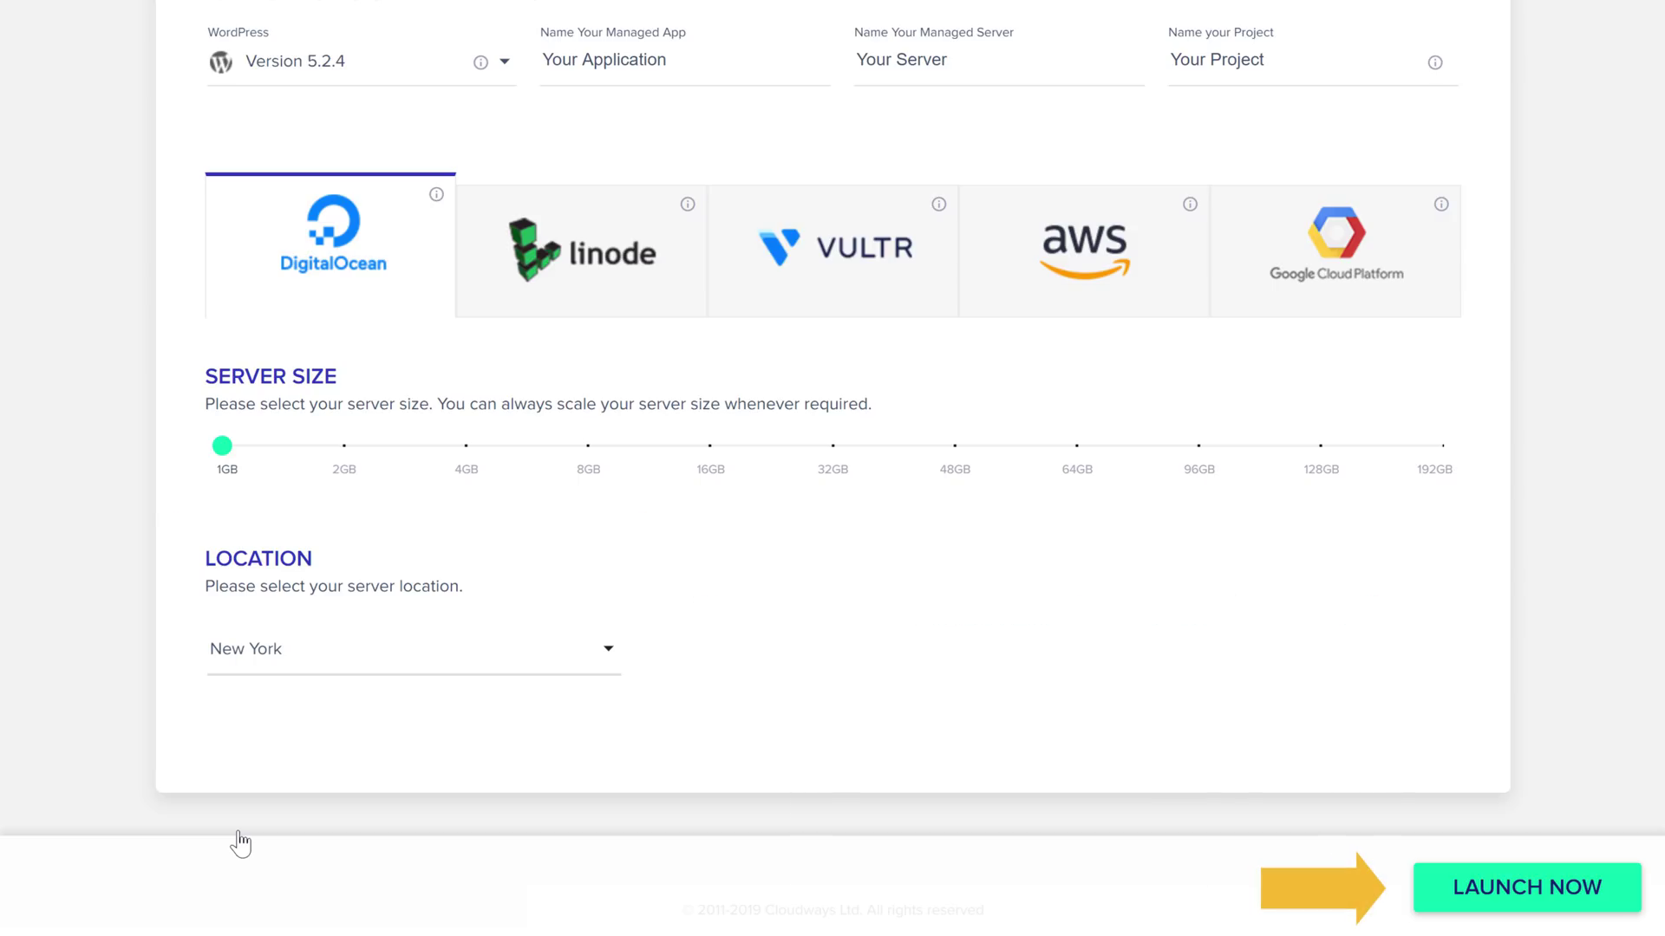
left_click(1503, 907)
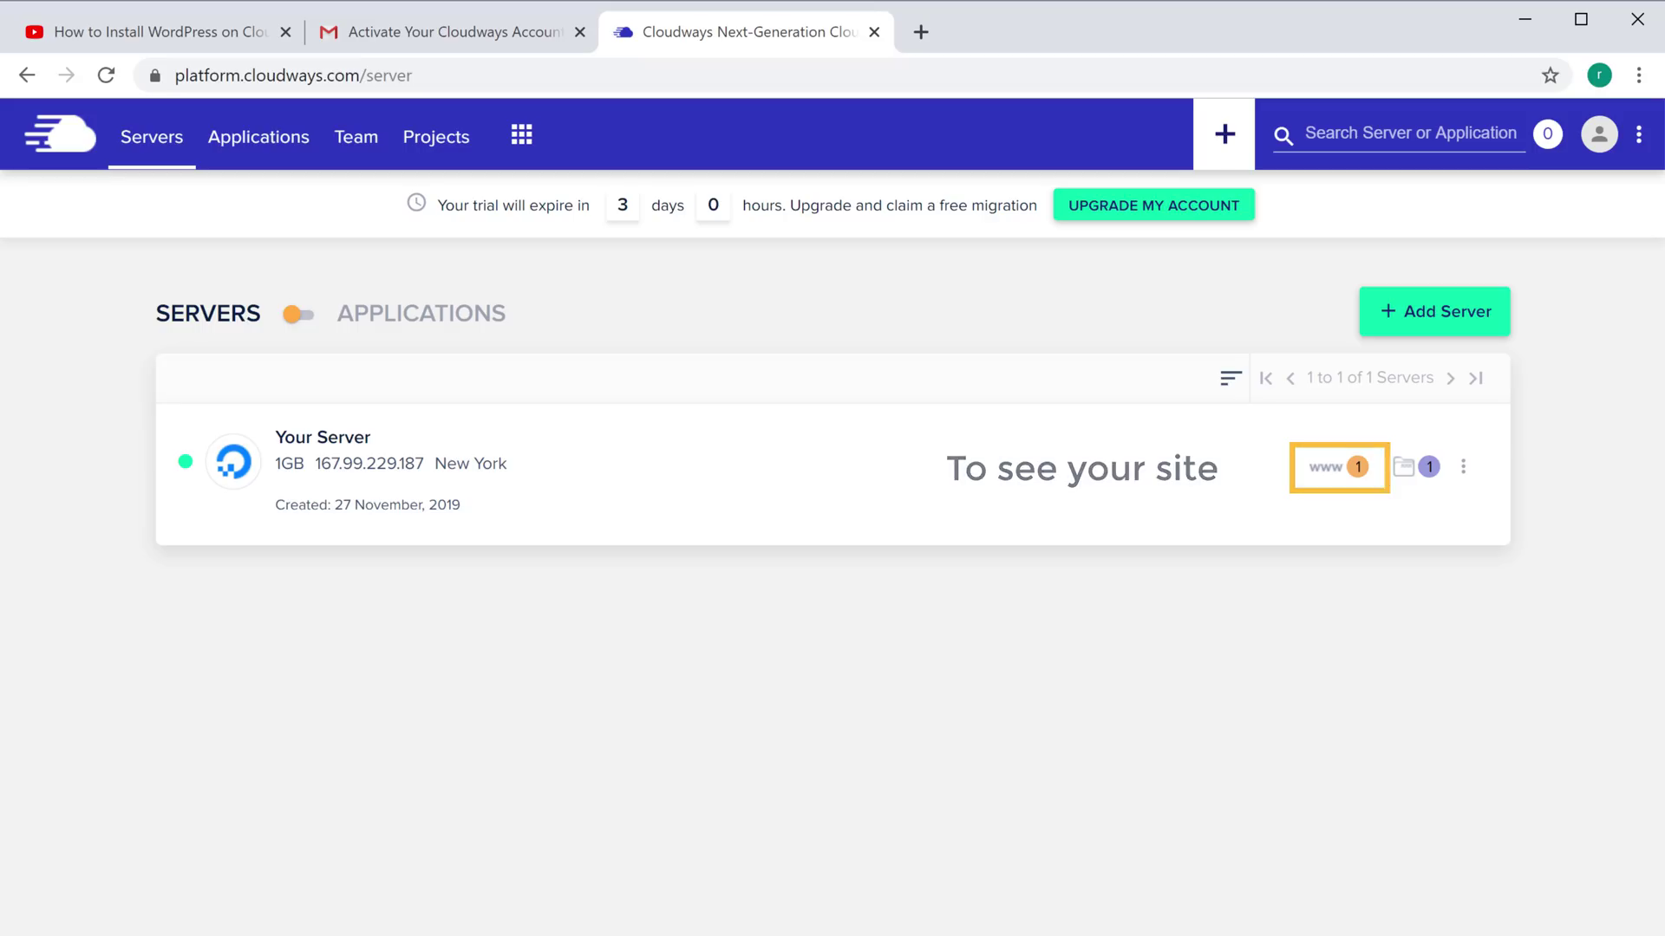
Open Your Application's access details and launch its cloudwaysapps.com site
left_click(1358, 468)
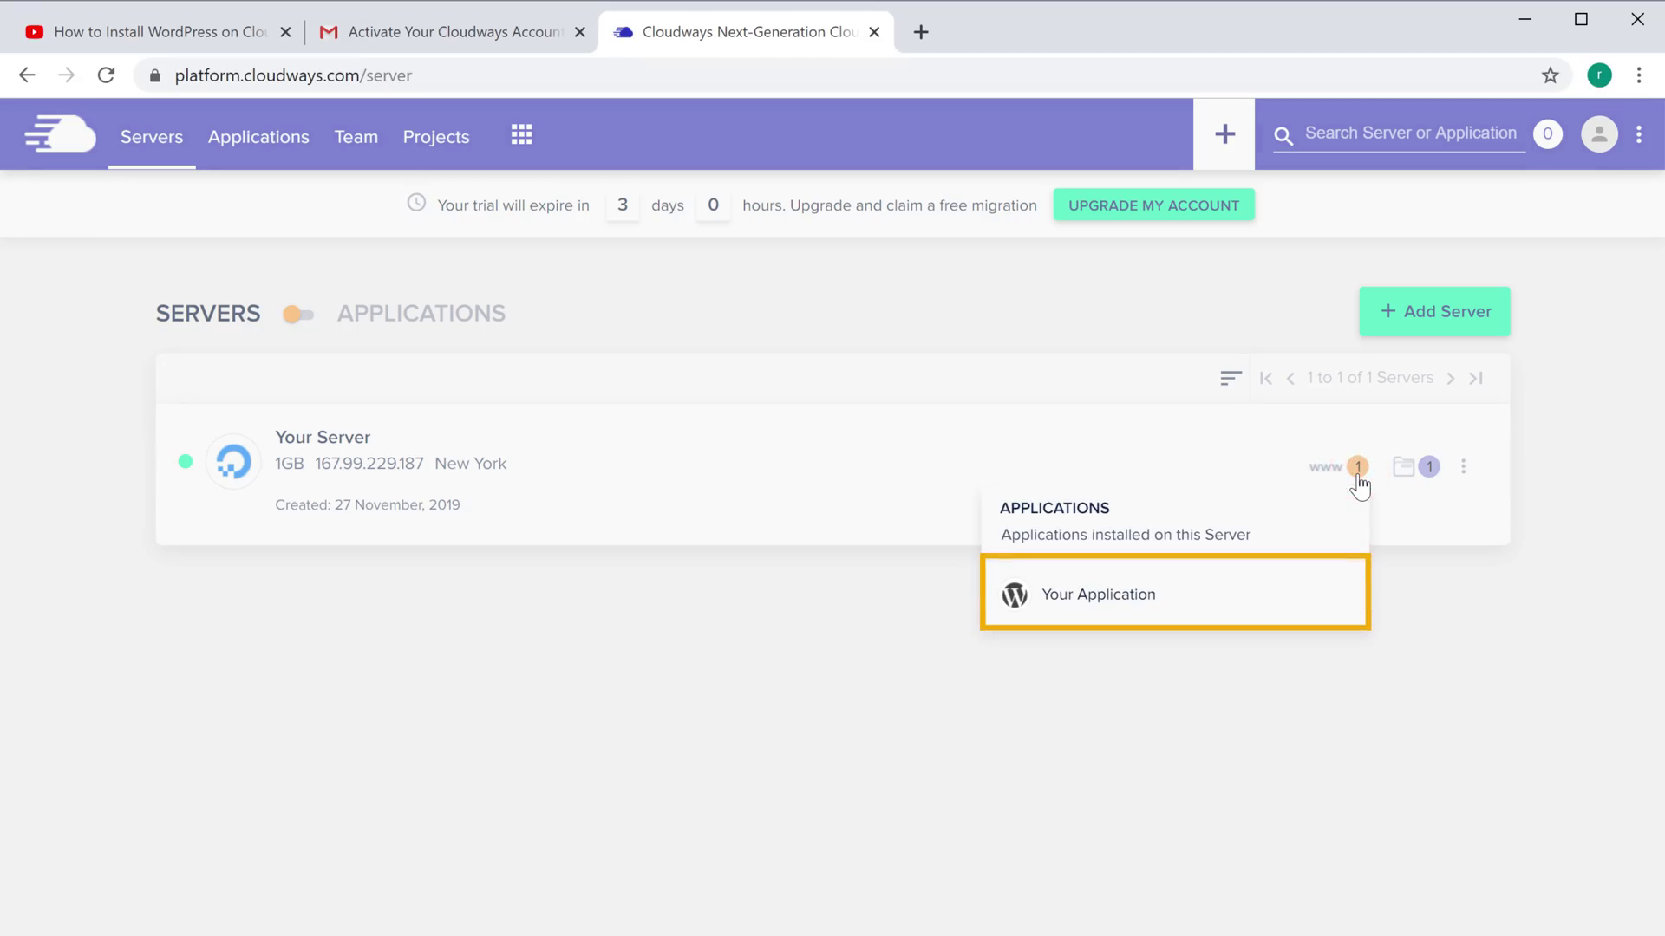
left_click(1098, 597)
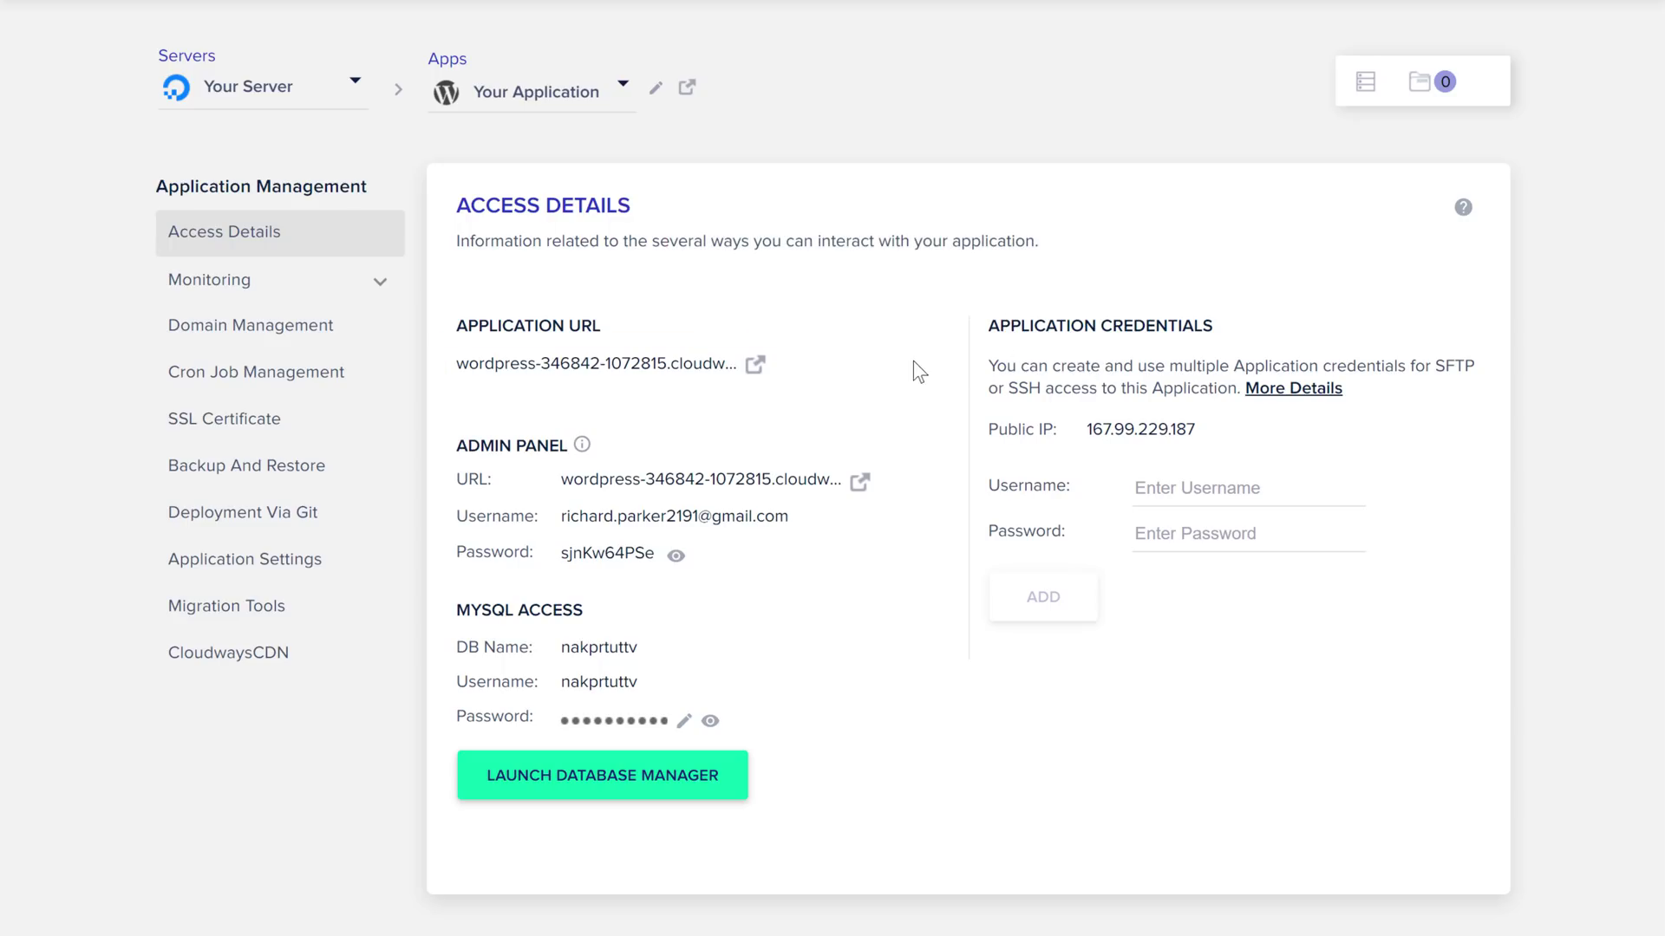
left_click(756, 364)
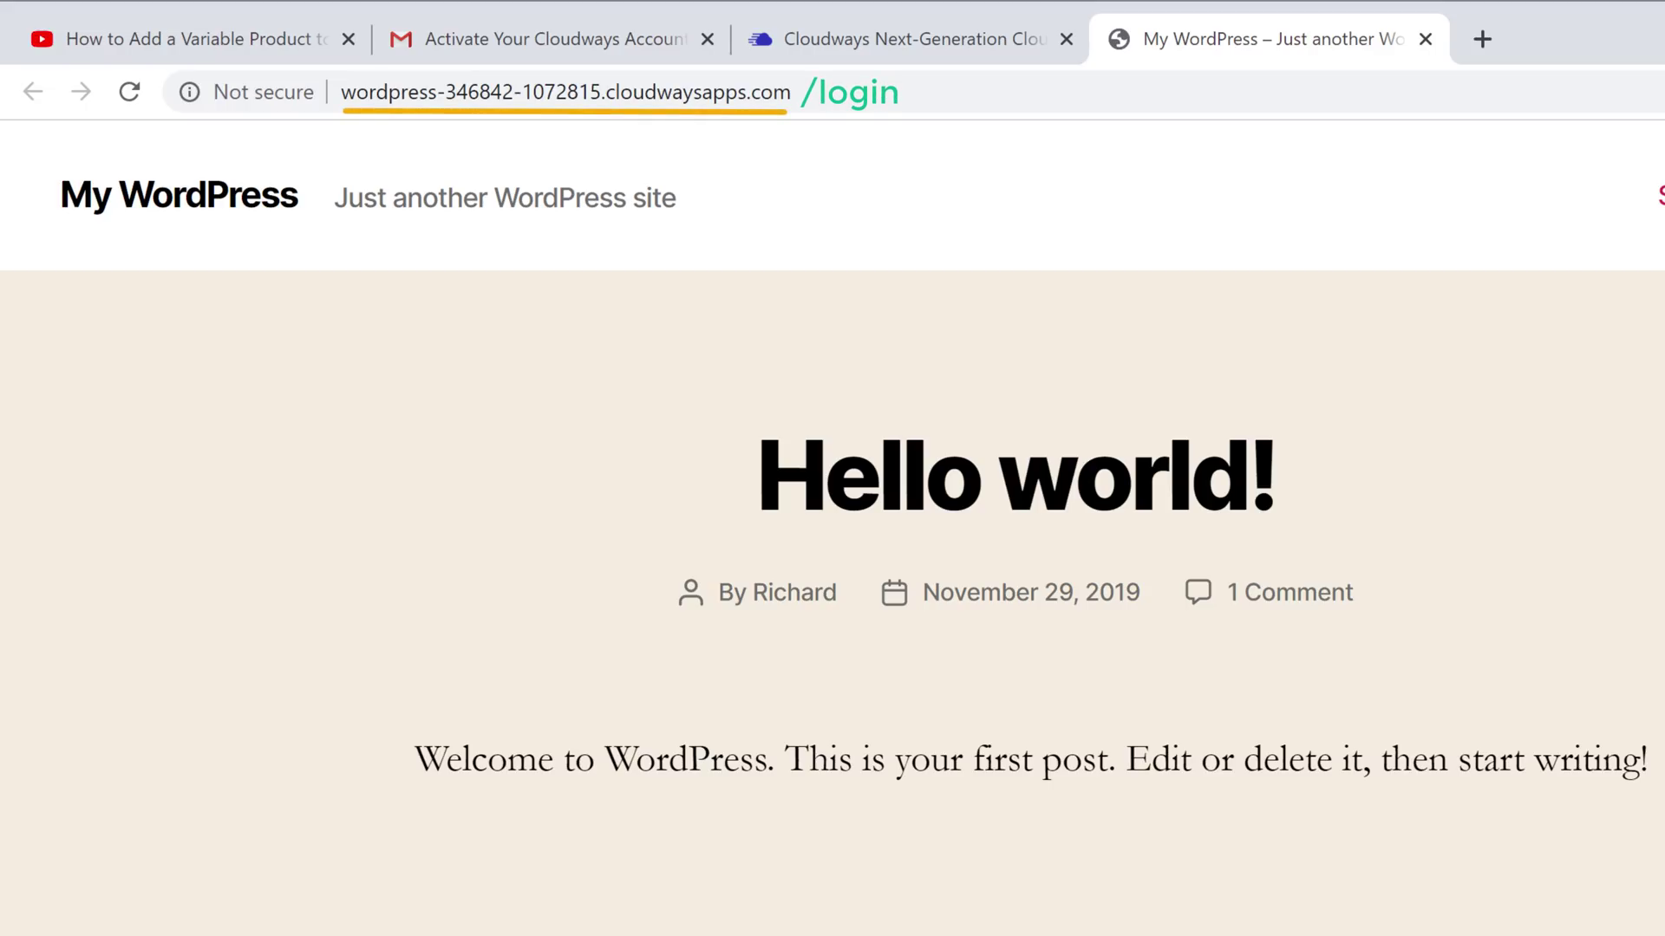
Load the site's login page by appending /login to its URL
left_click(813, 91)
type("/login")
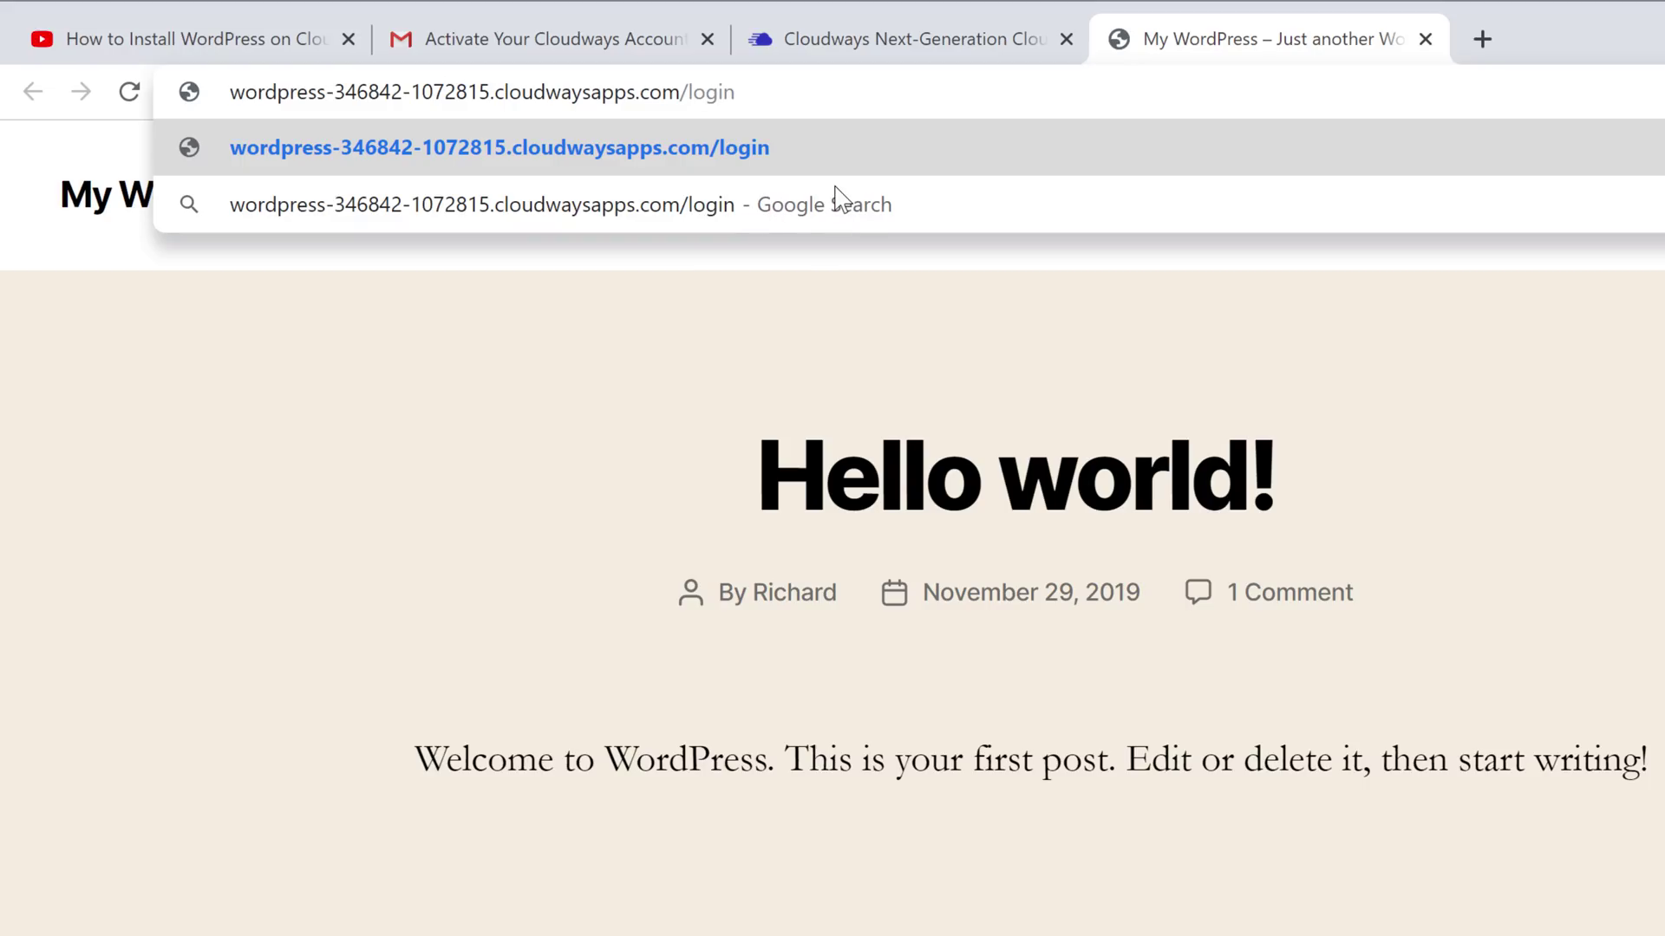
key("Return")
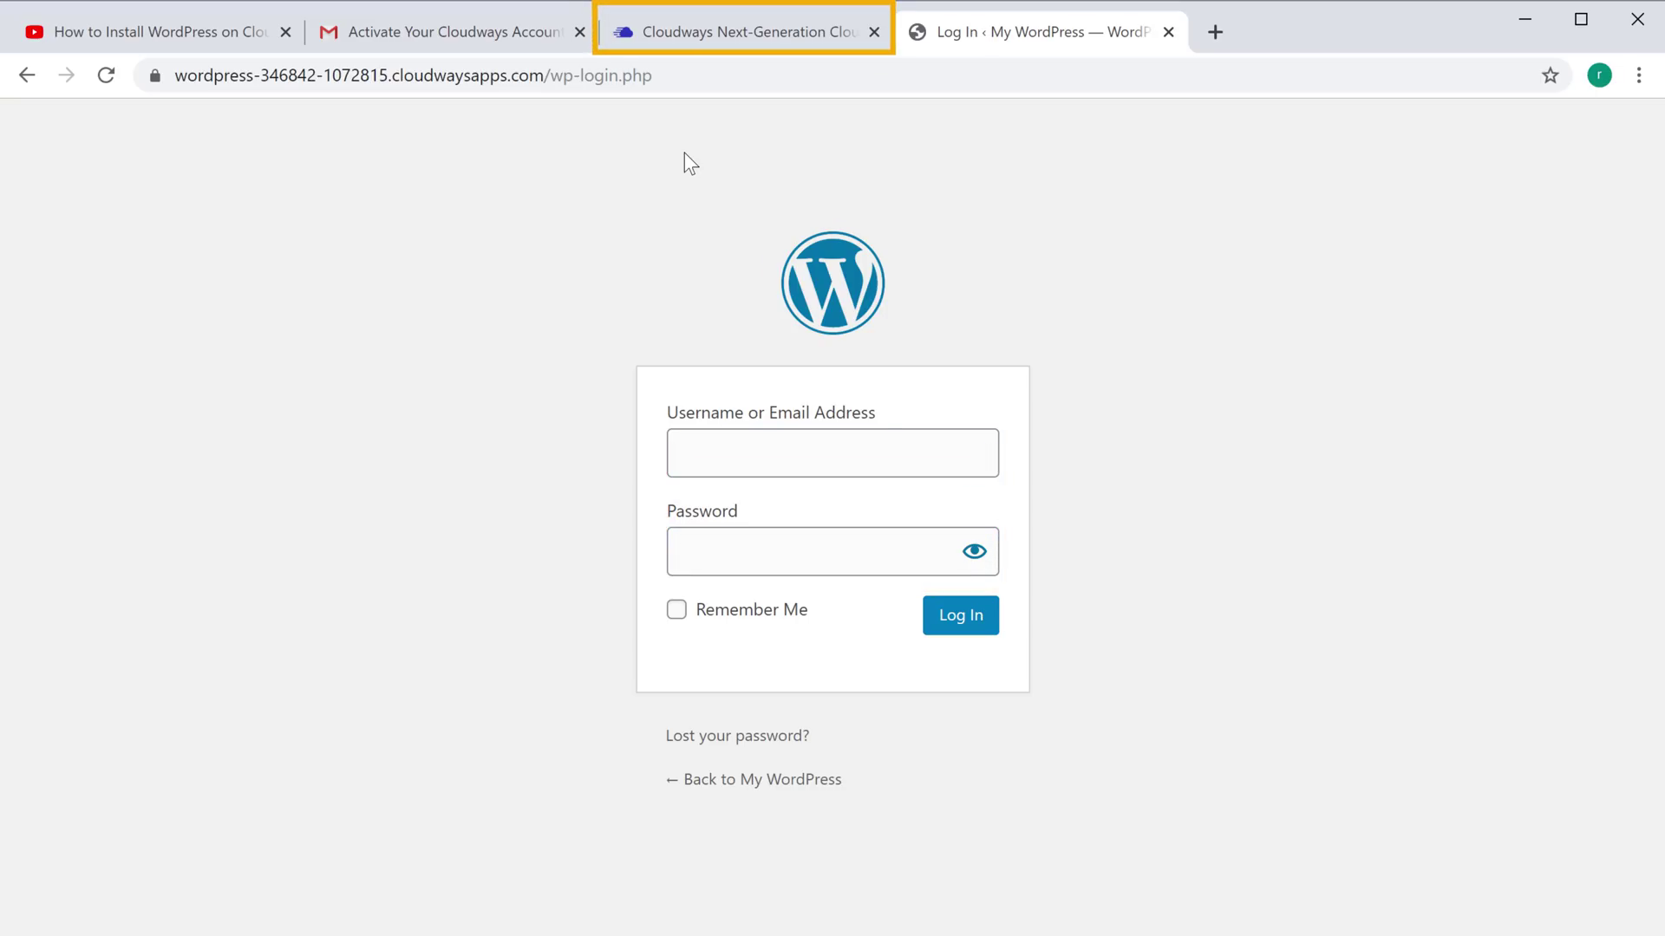
Paste the Cloudways admin username and password into the login form and log in
left_click(703, 41)
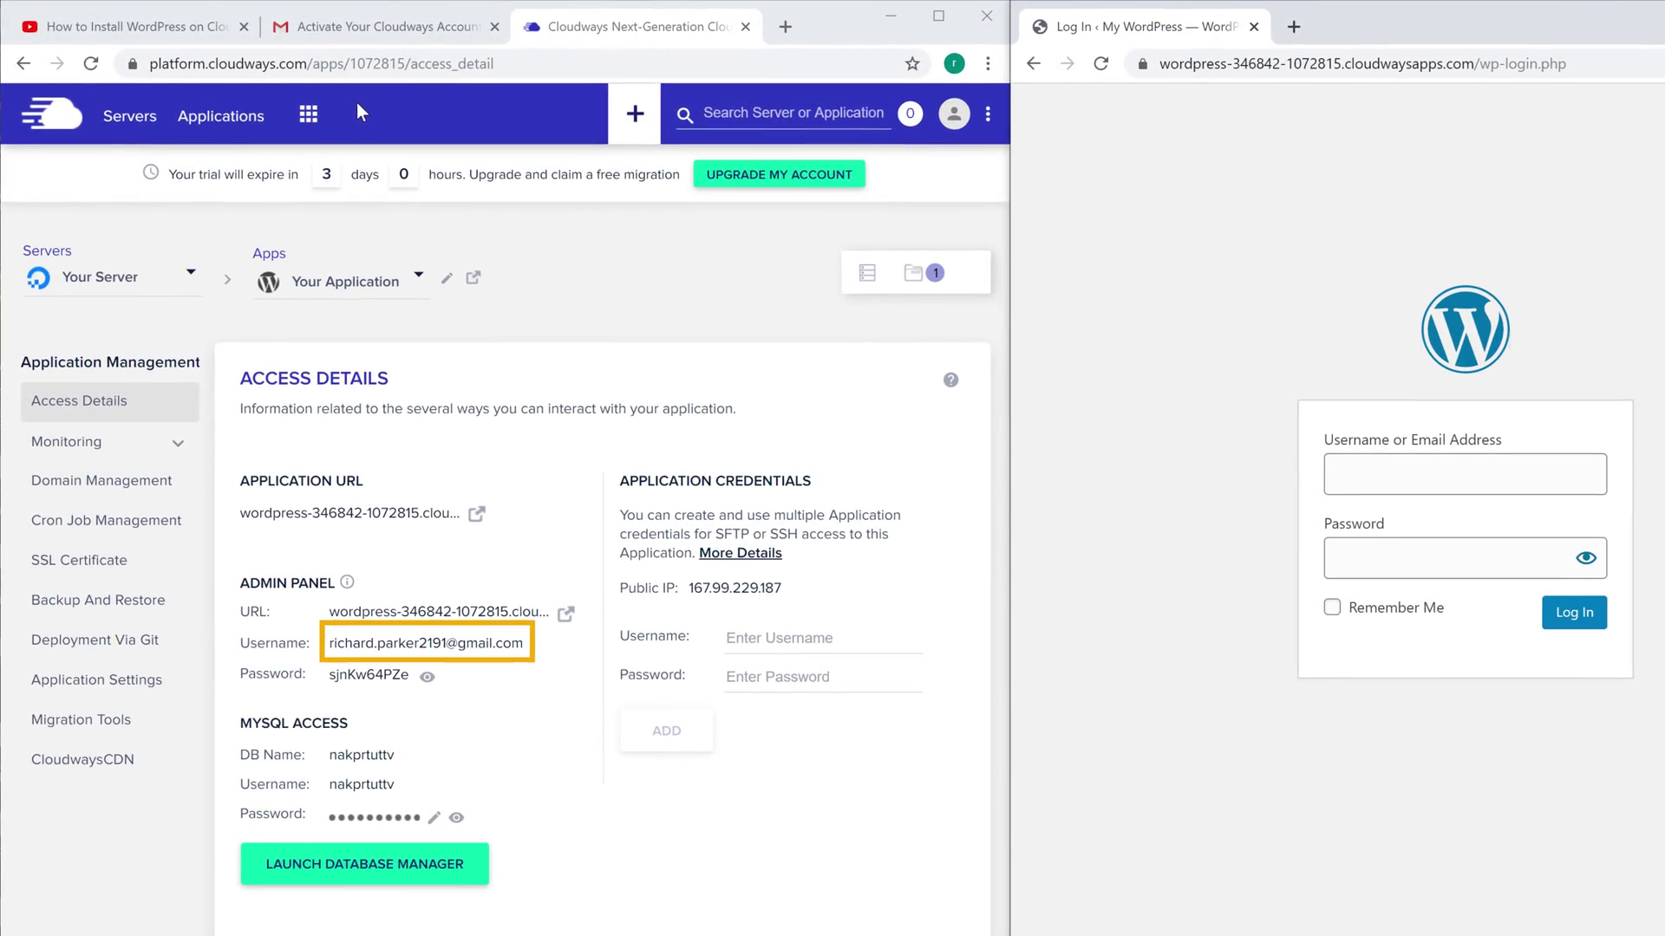
left_click(388, 649)
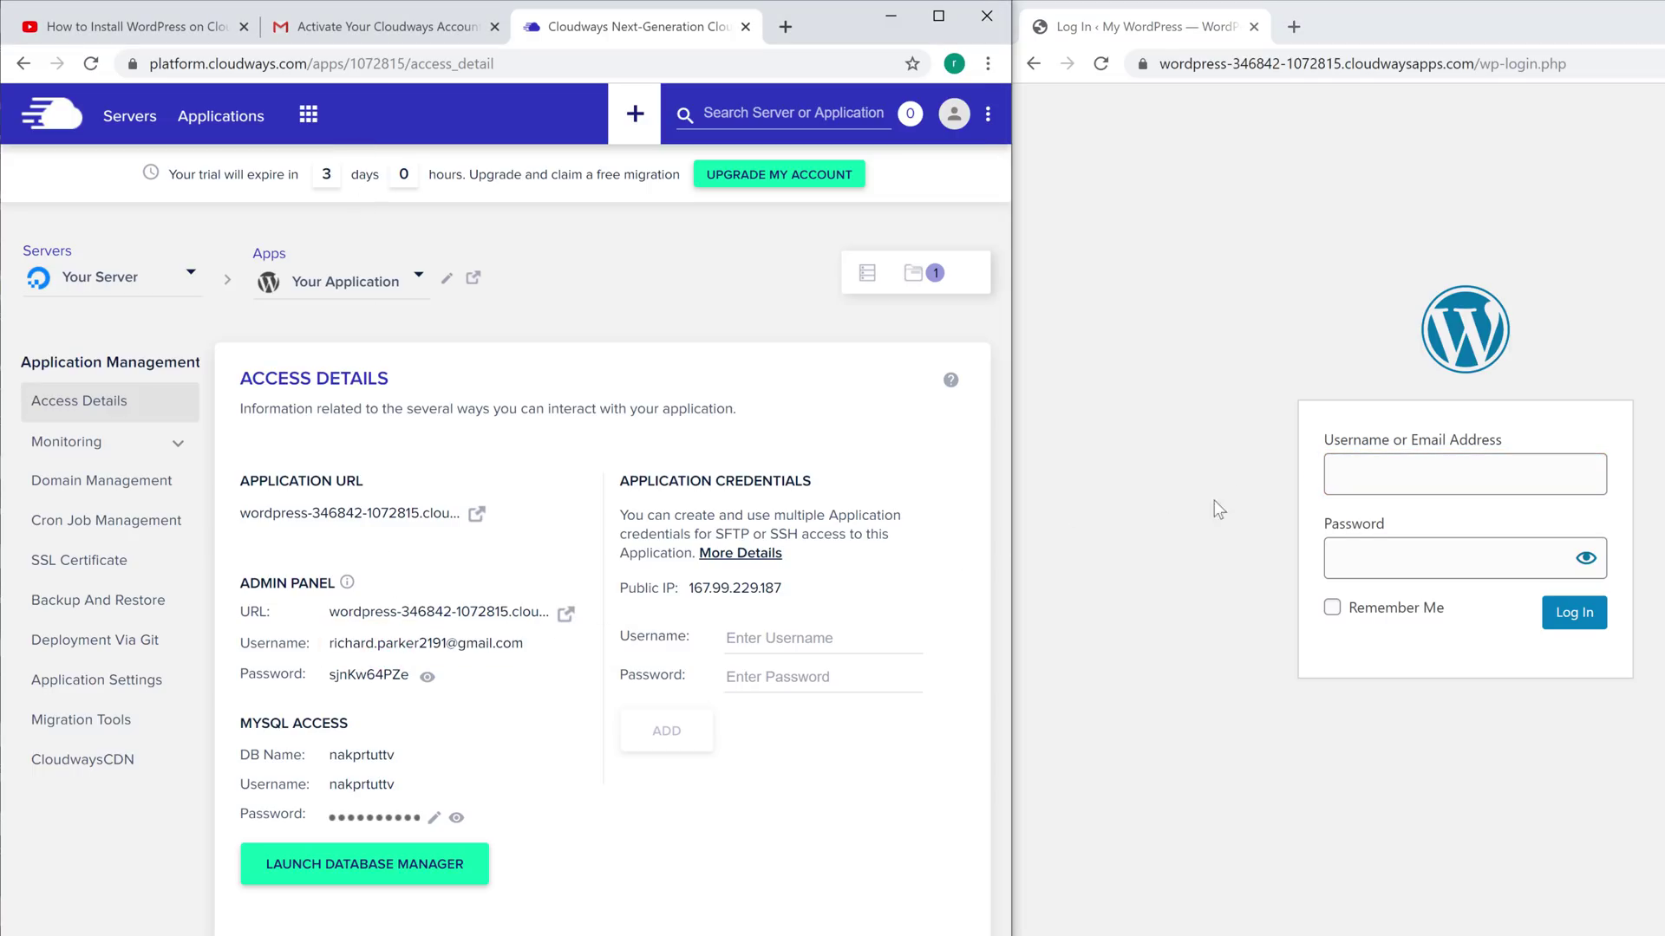
right_click(1363, 474)
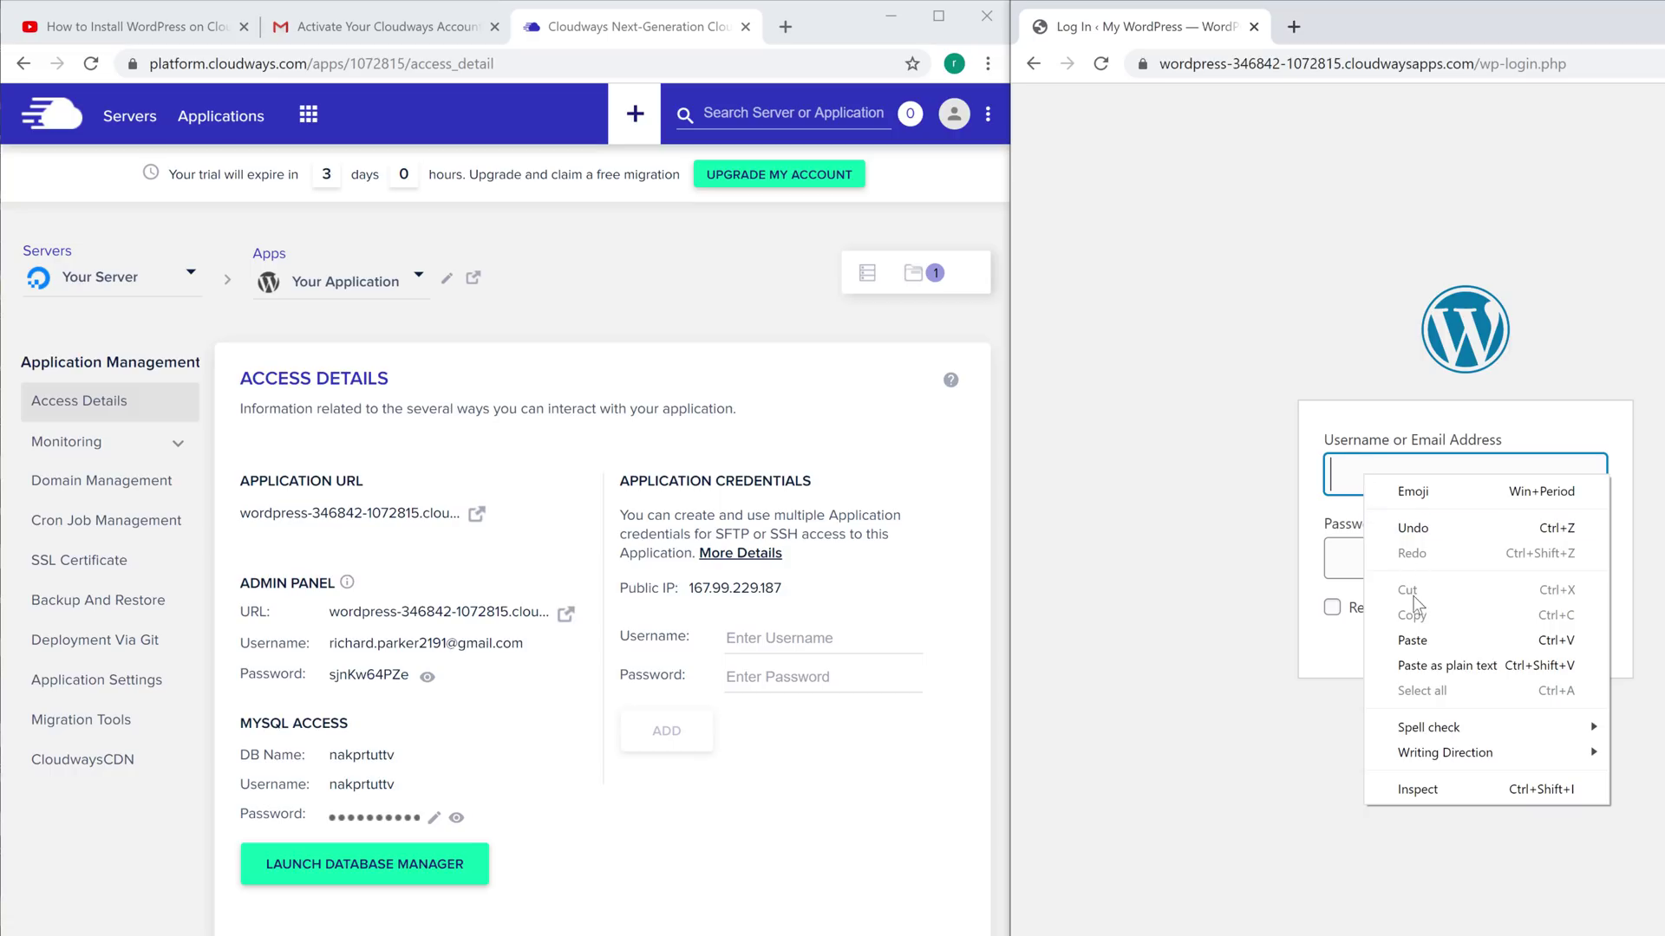
left_click(1413, 647)
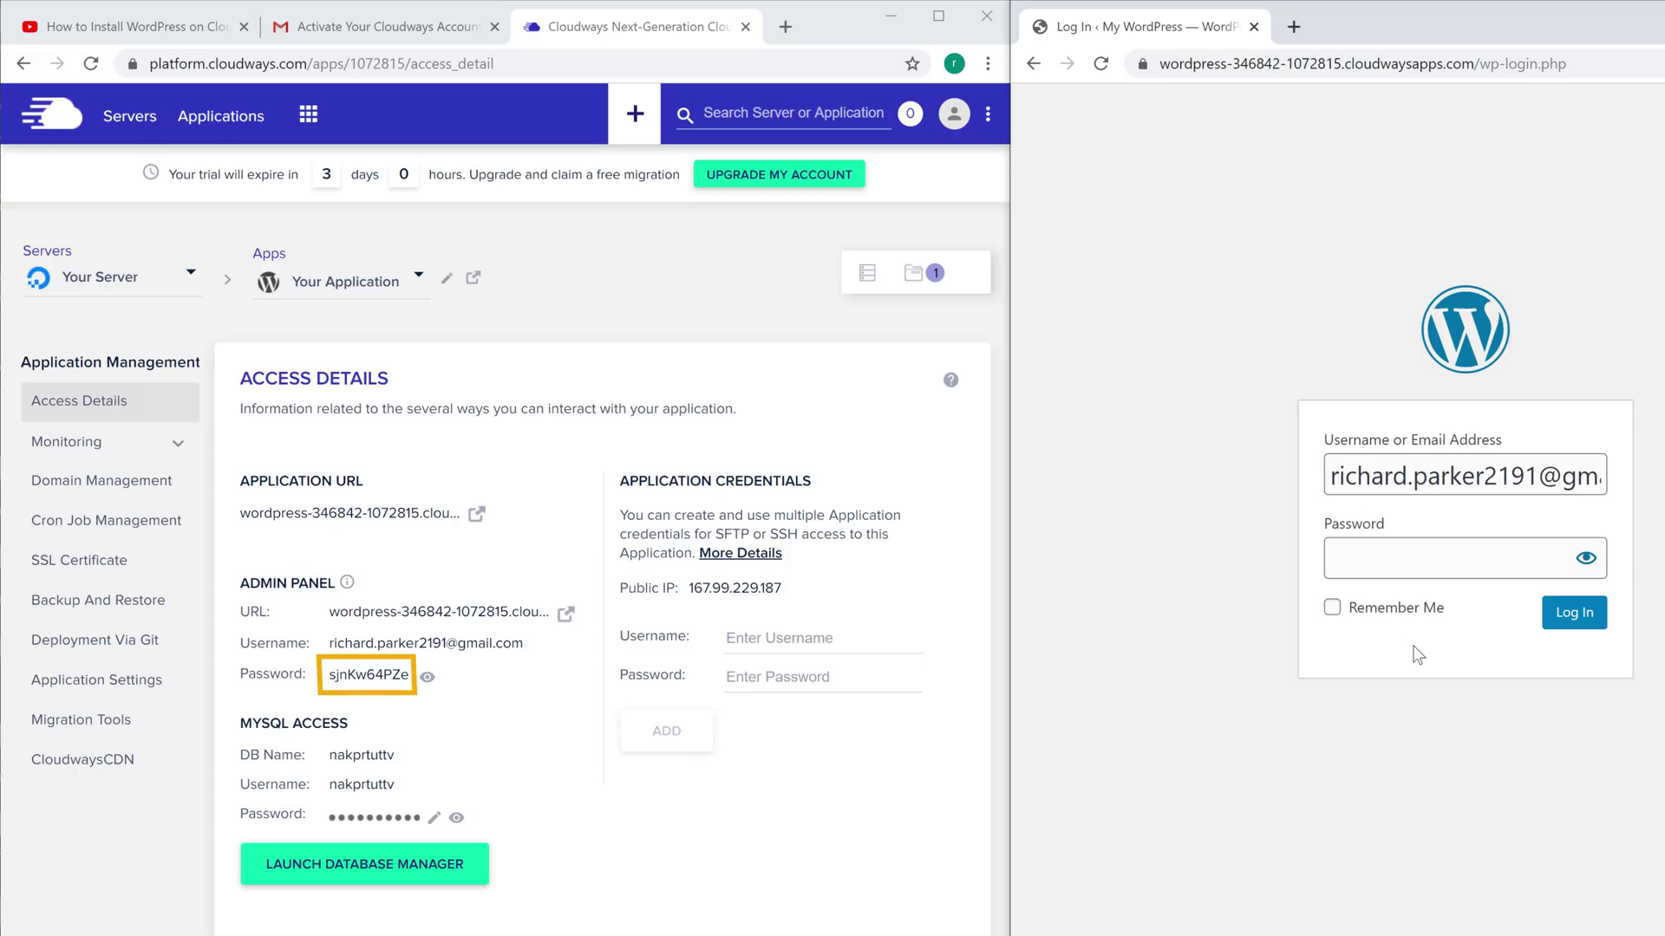
left_click(354, 679)
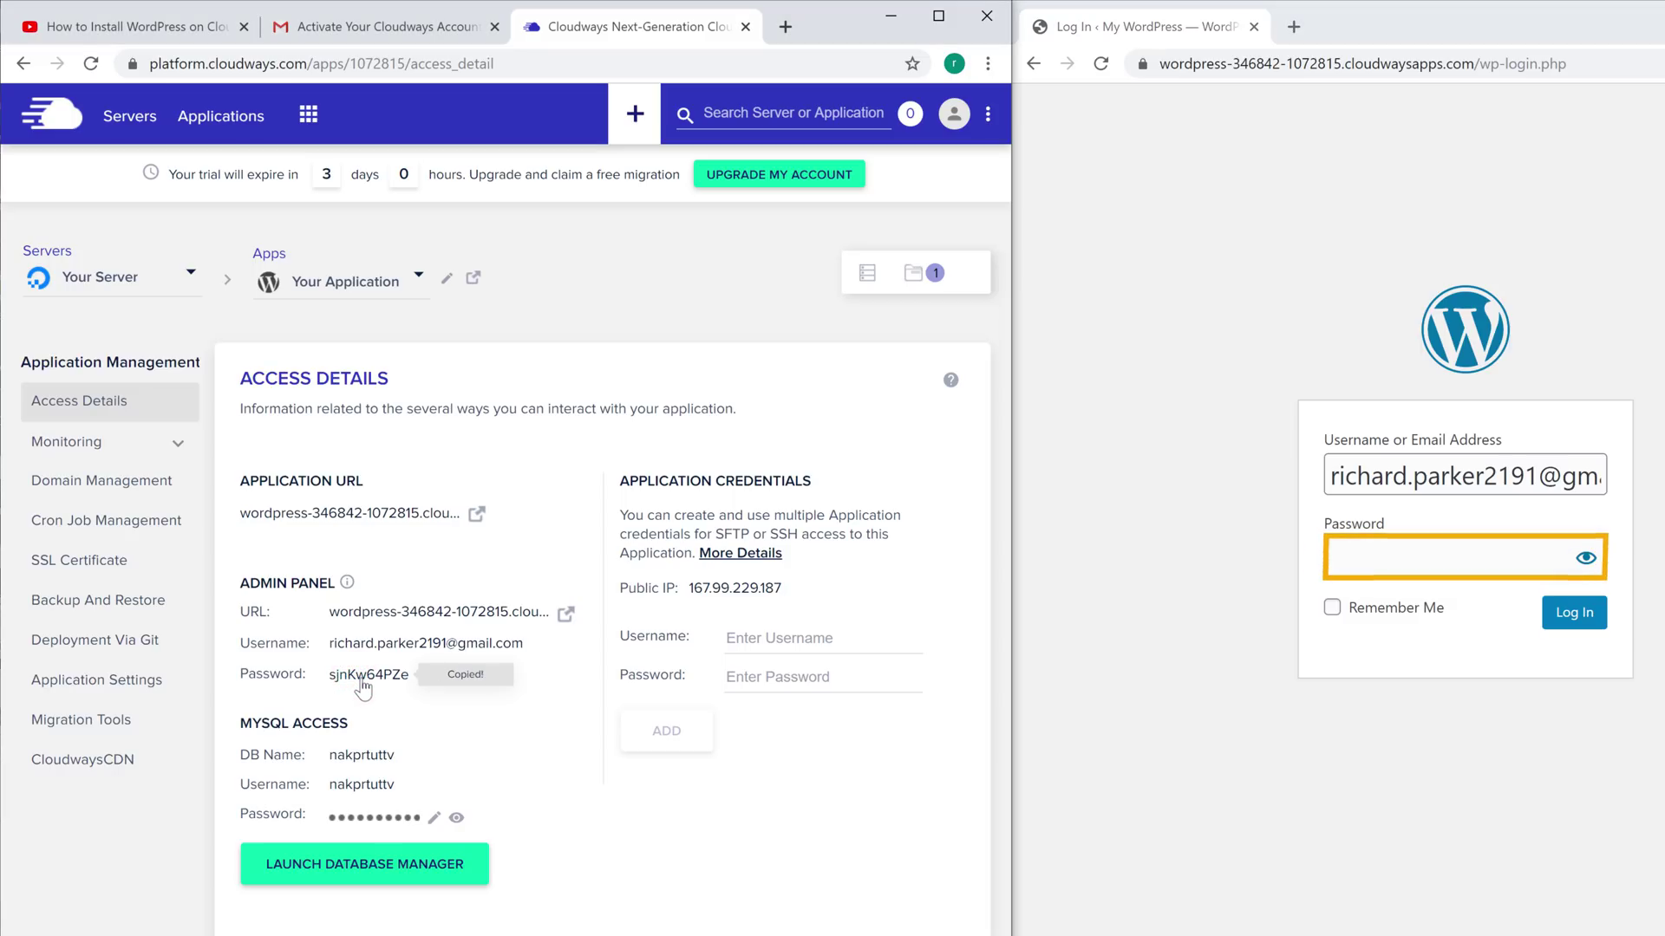
right_click(1396, 564)
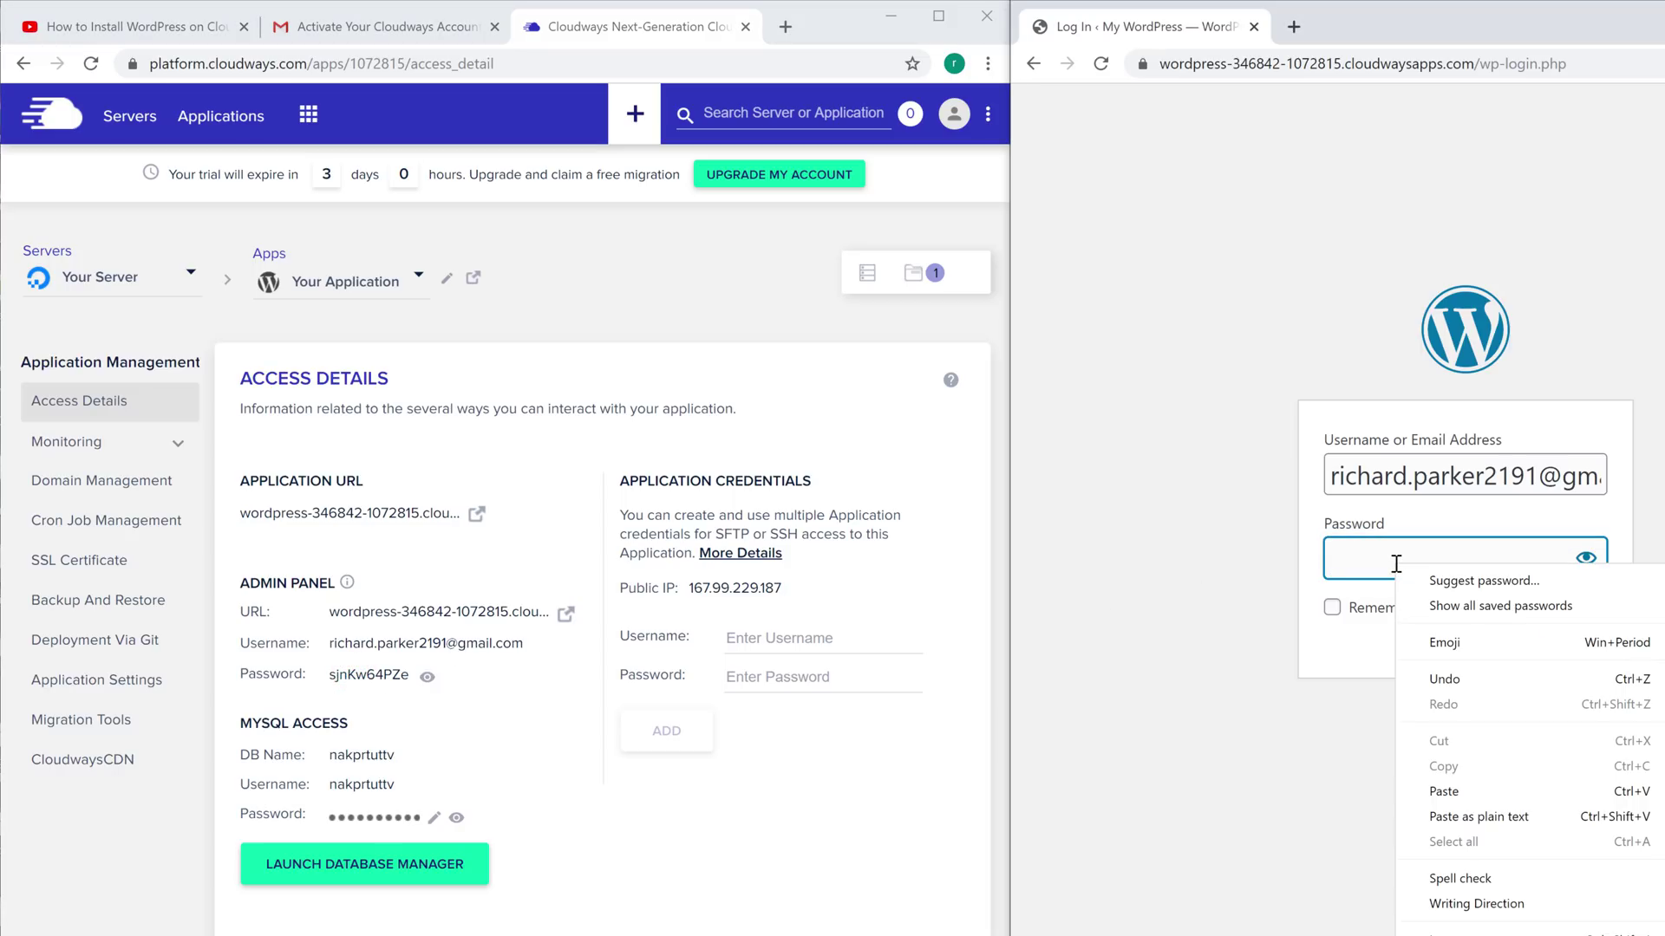
left_click(1445, 799)
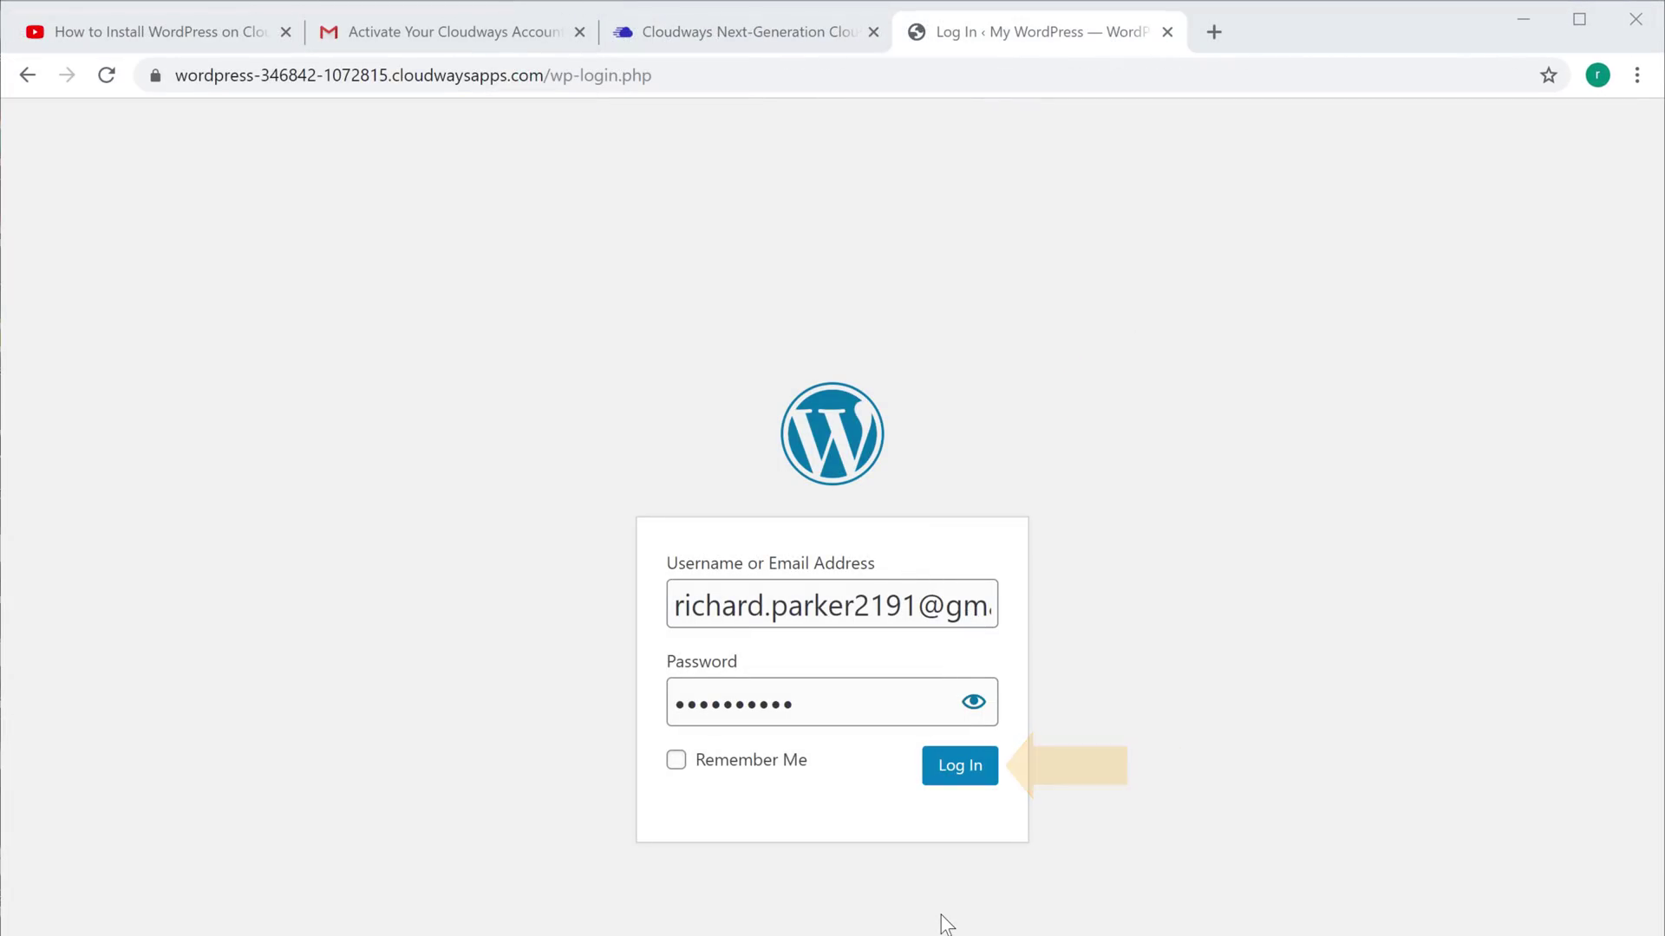
left_click(962, 783)
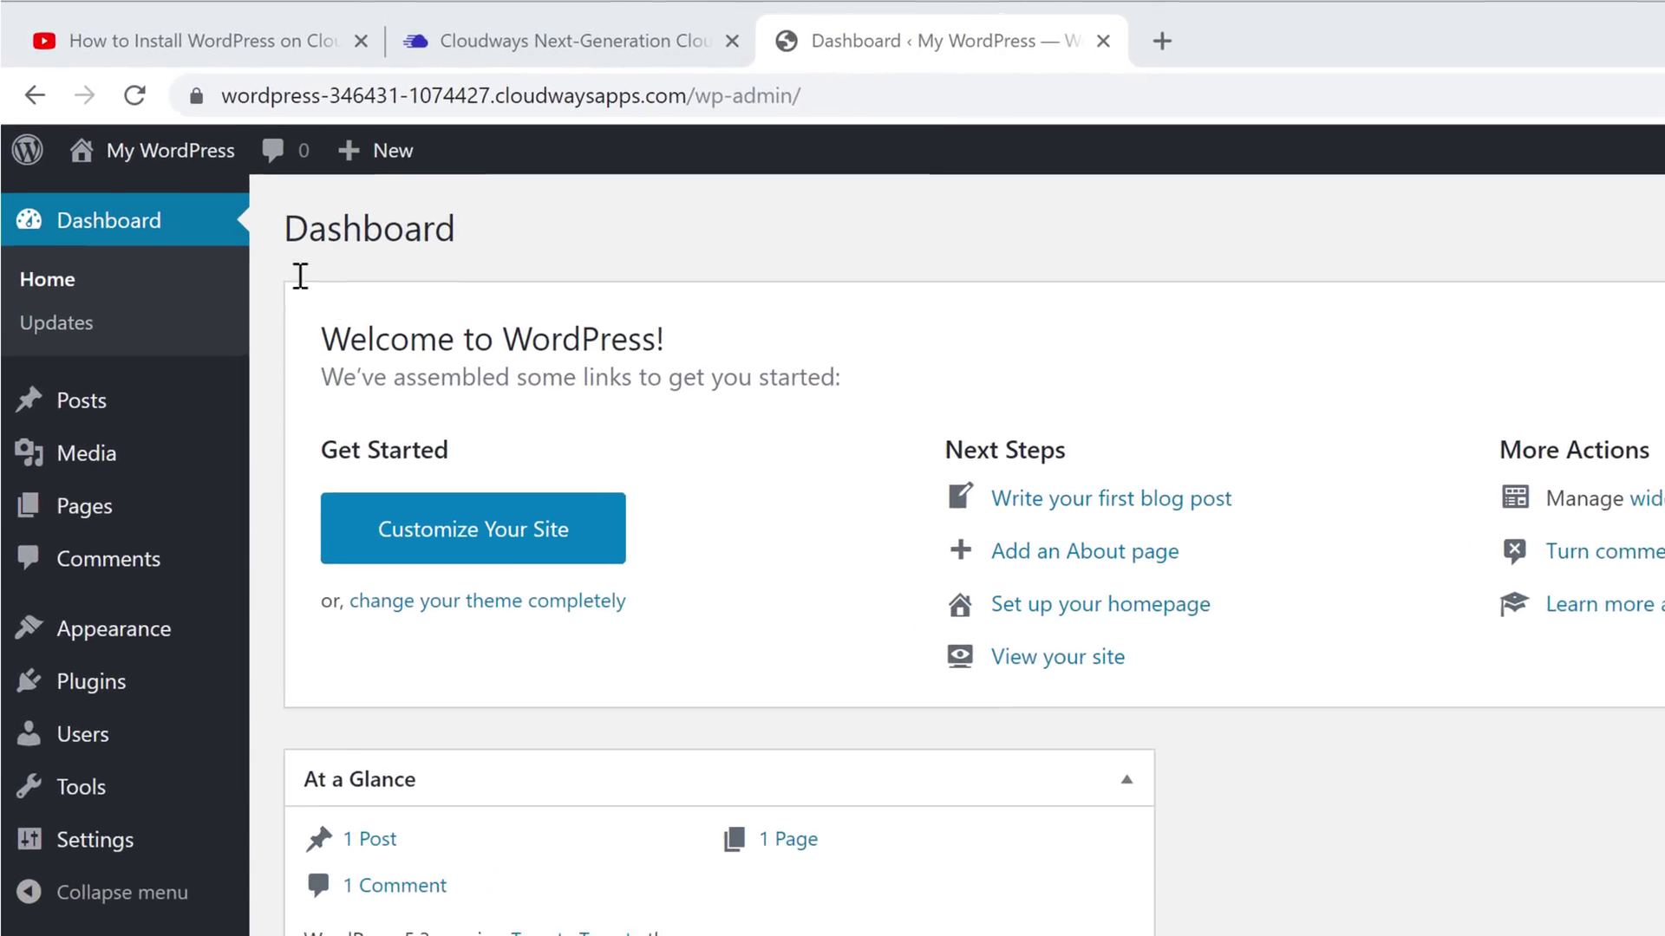
Visit the site's Hello world! front page from the My WordPress admin-bar menu
mouse_move(134, 132)
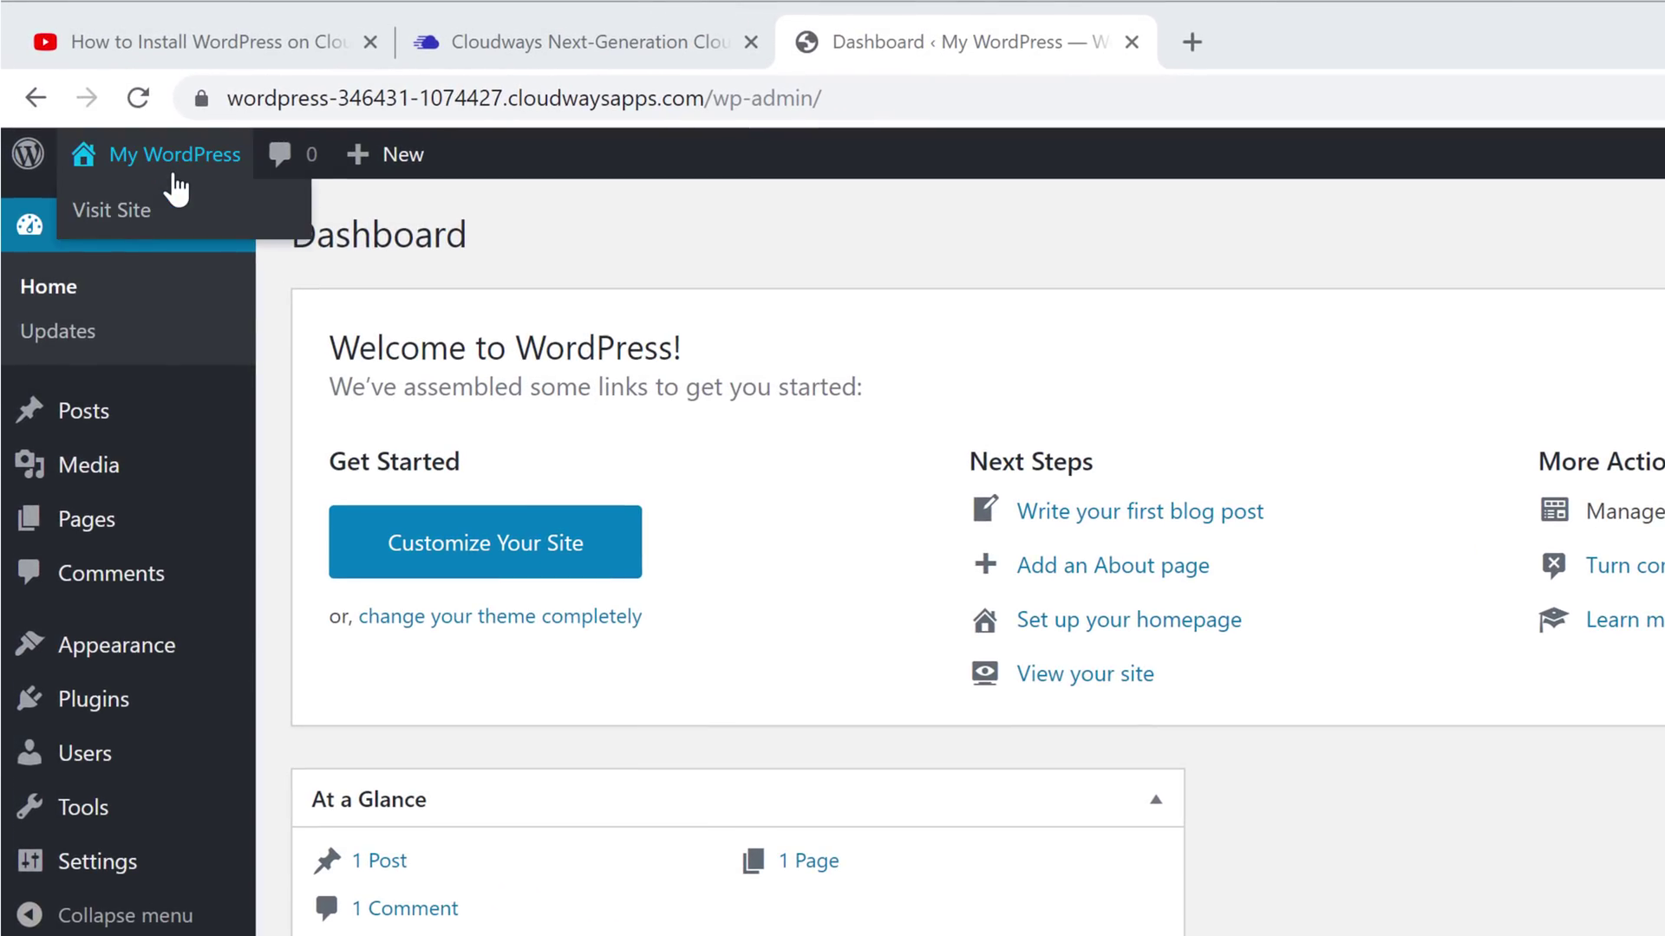
left_click(102, 212)
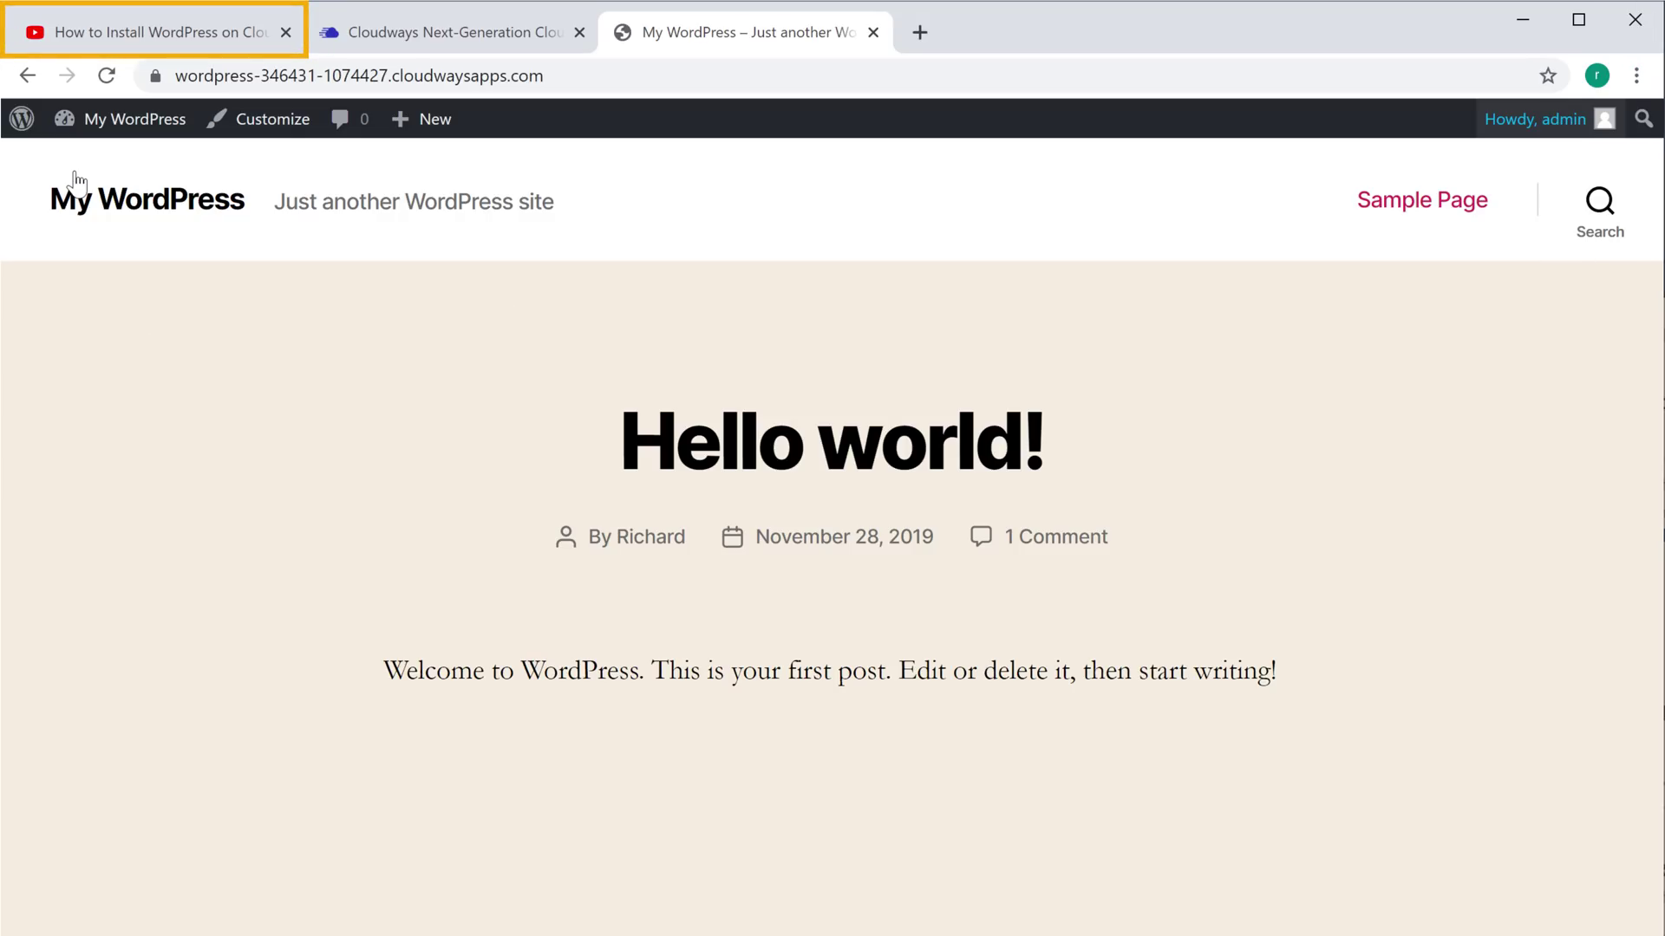
Open GoDaddy from the video description and search for storesuit.com
left_click(164, 43)
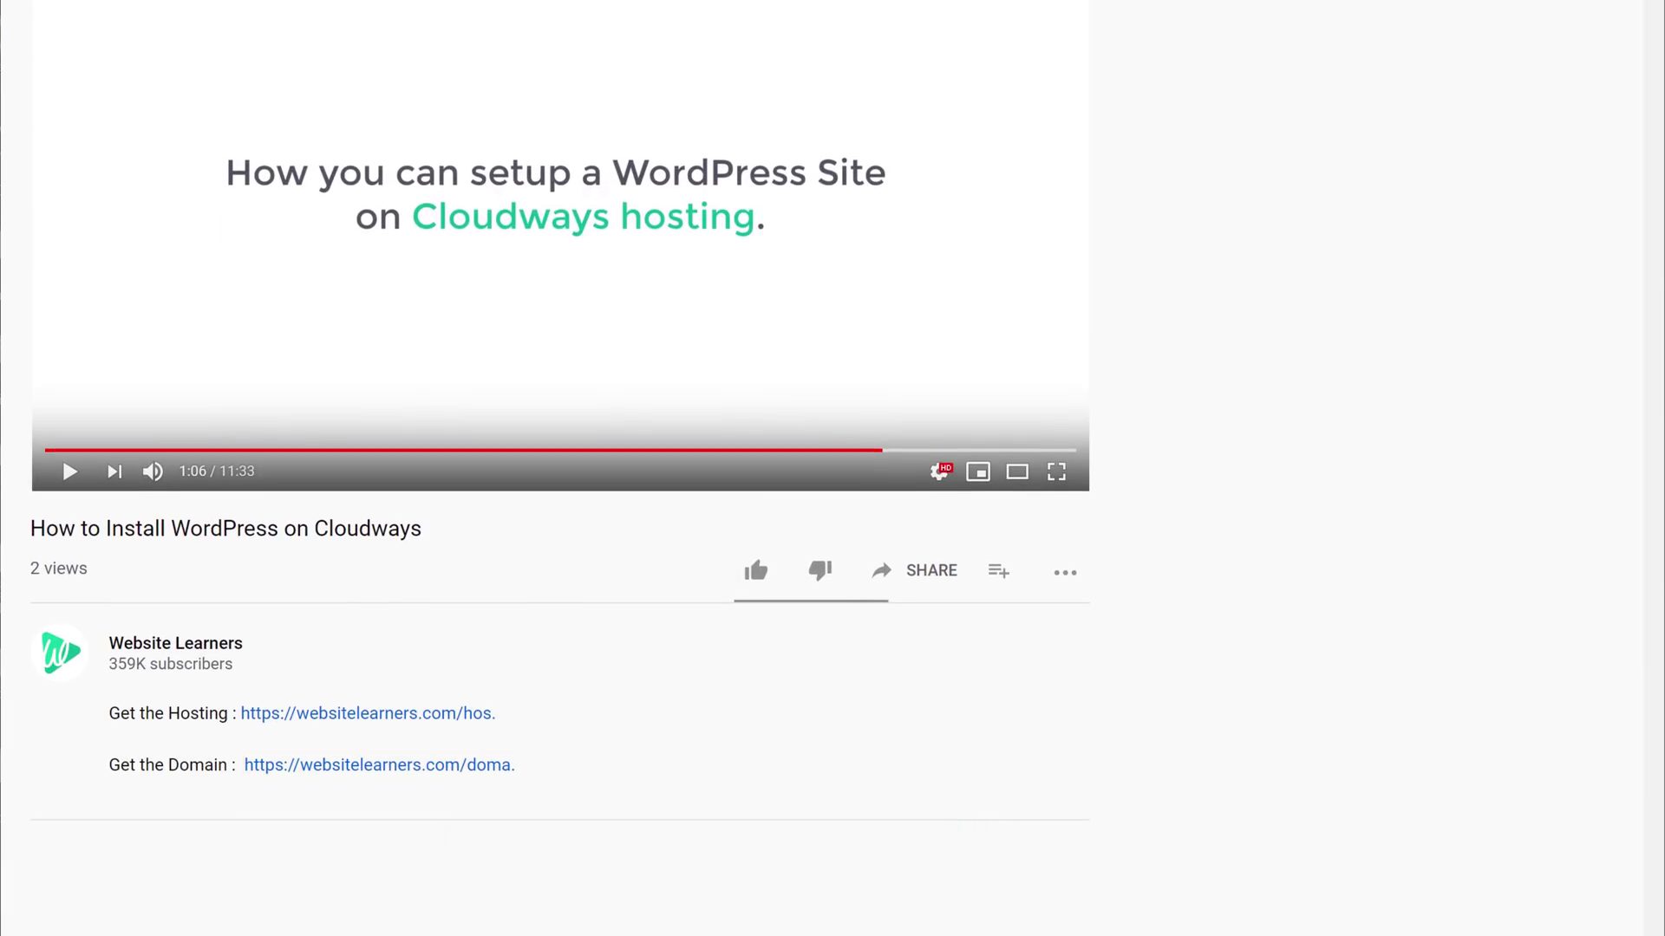
left_click(364, 768)
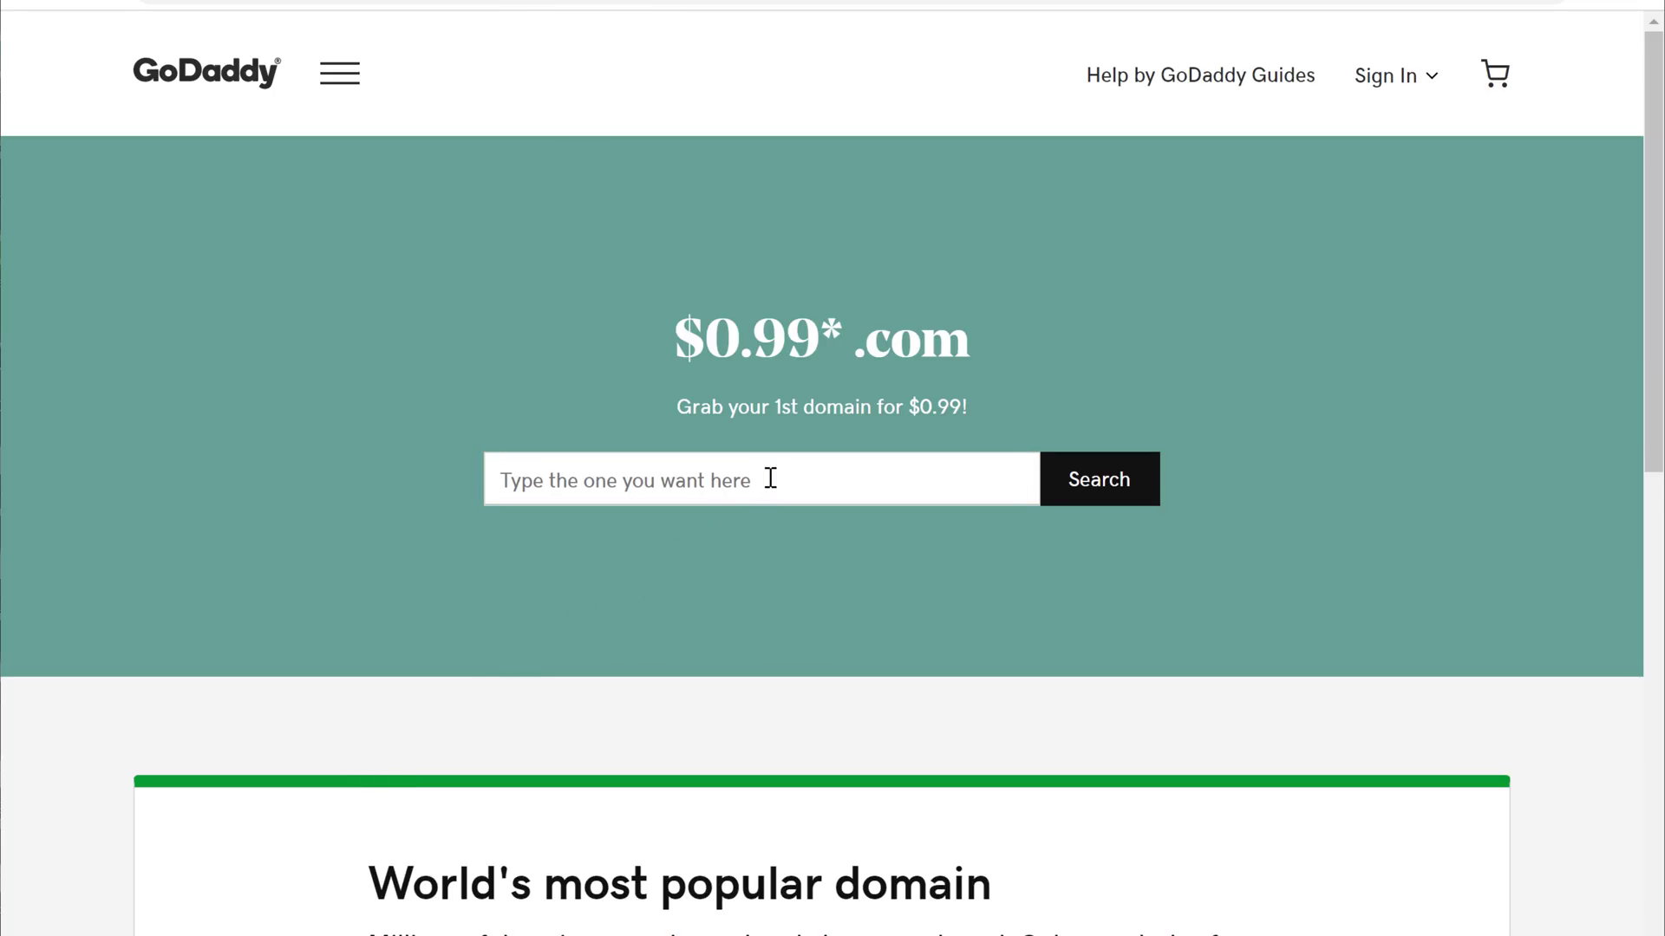
type("storesuit.com")
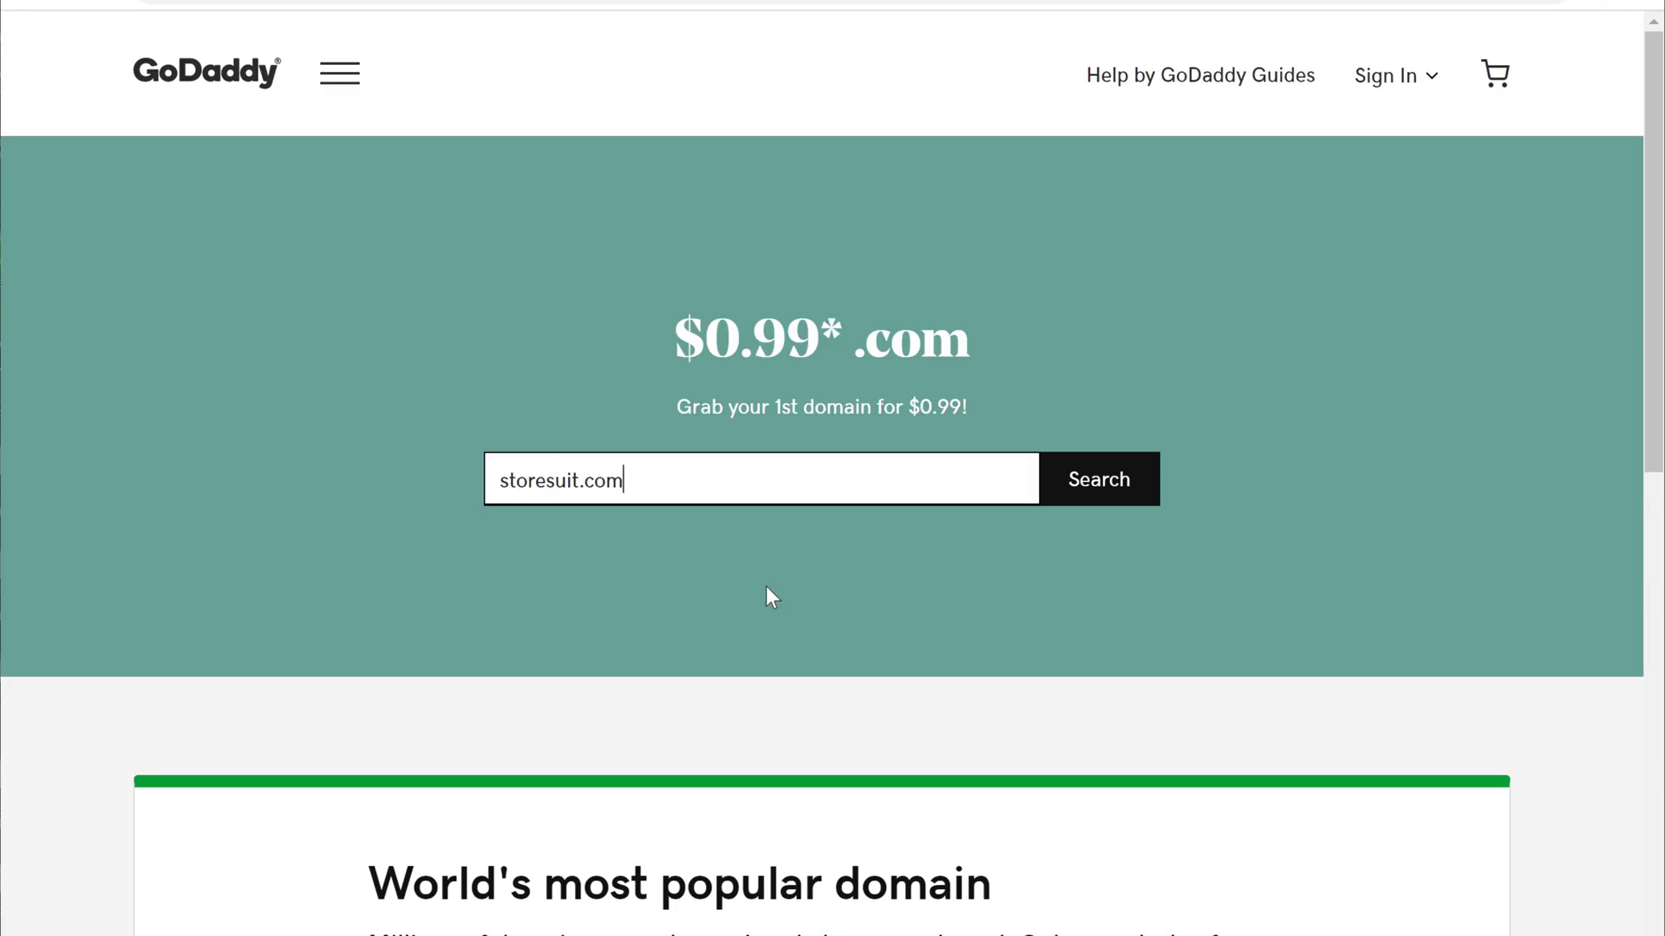
key("Tab")
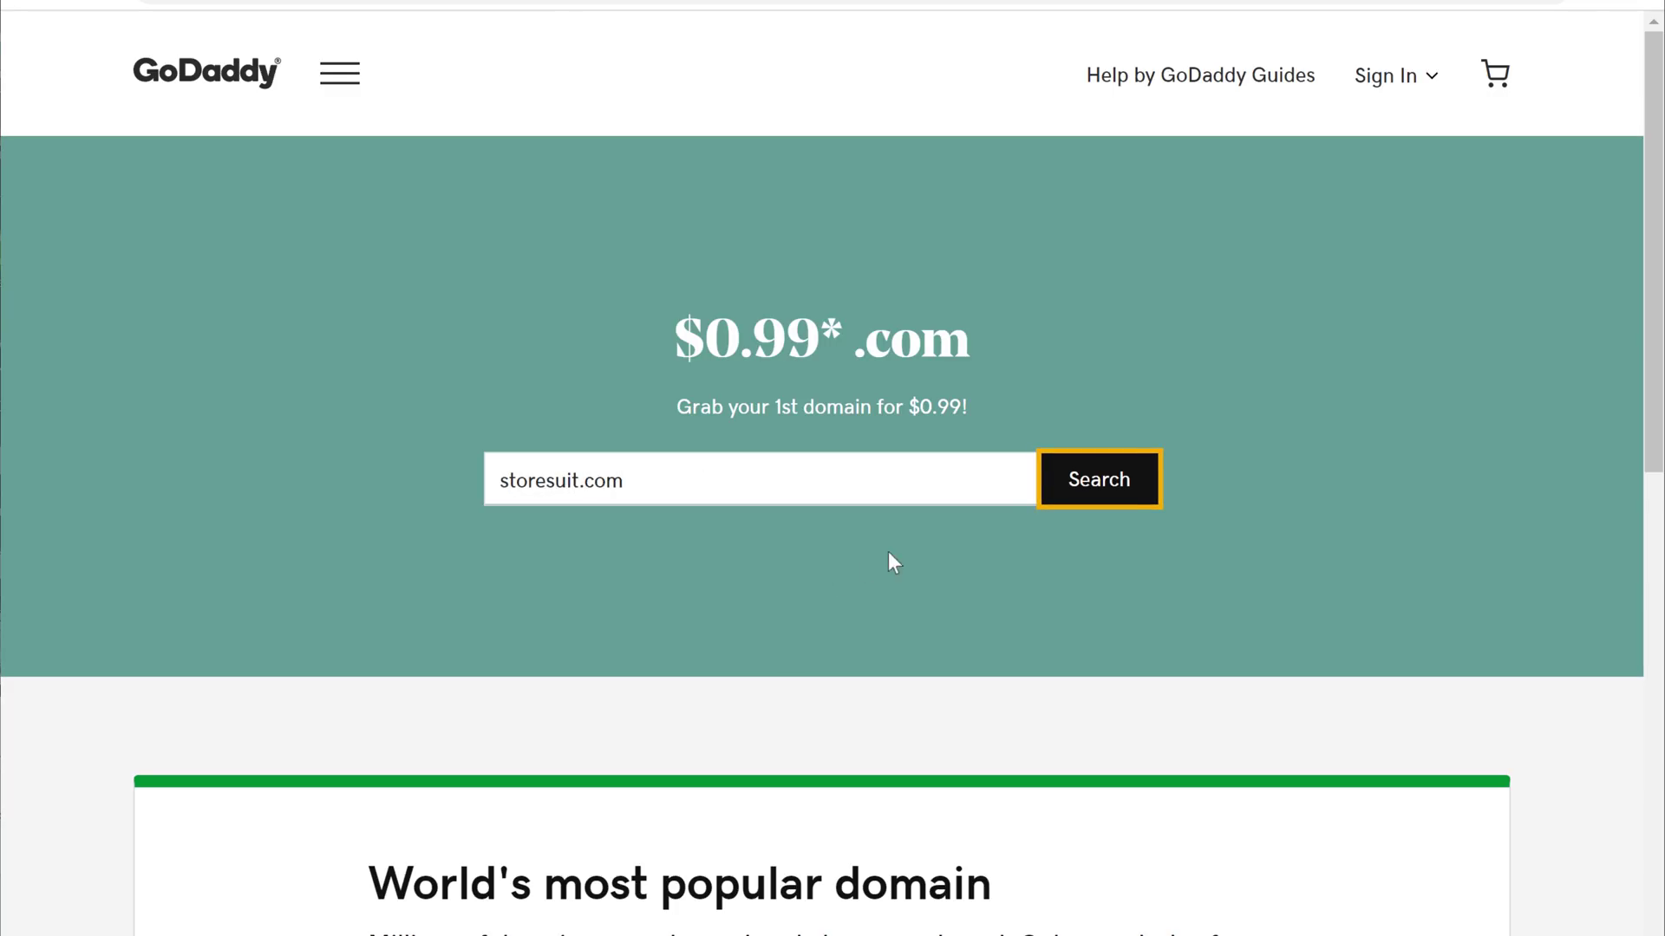
left_click(1092, 506)
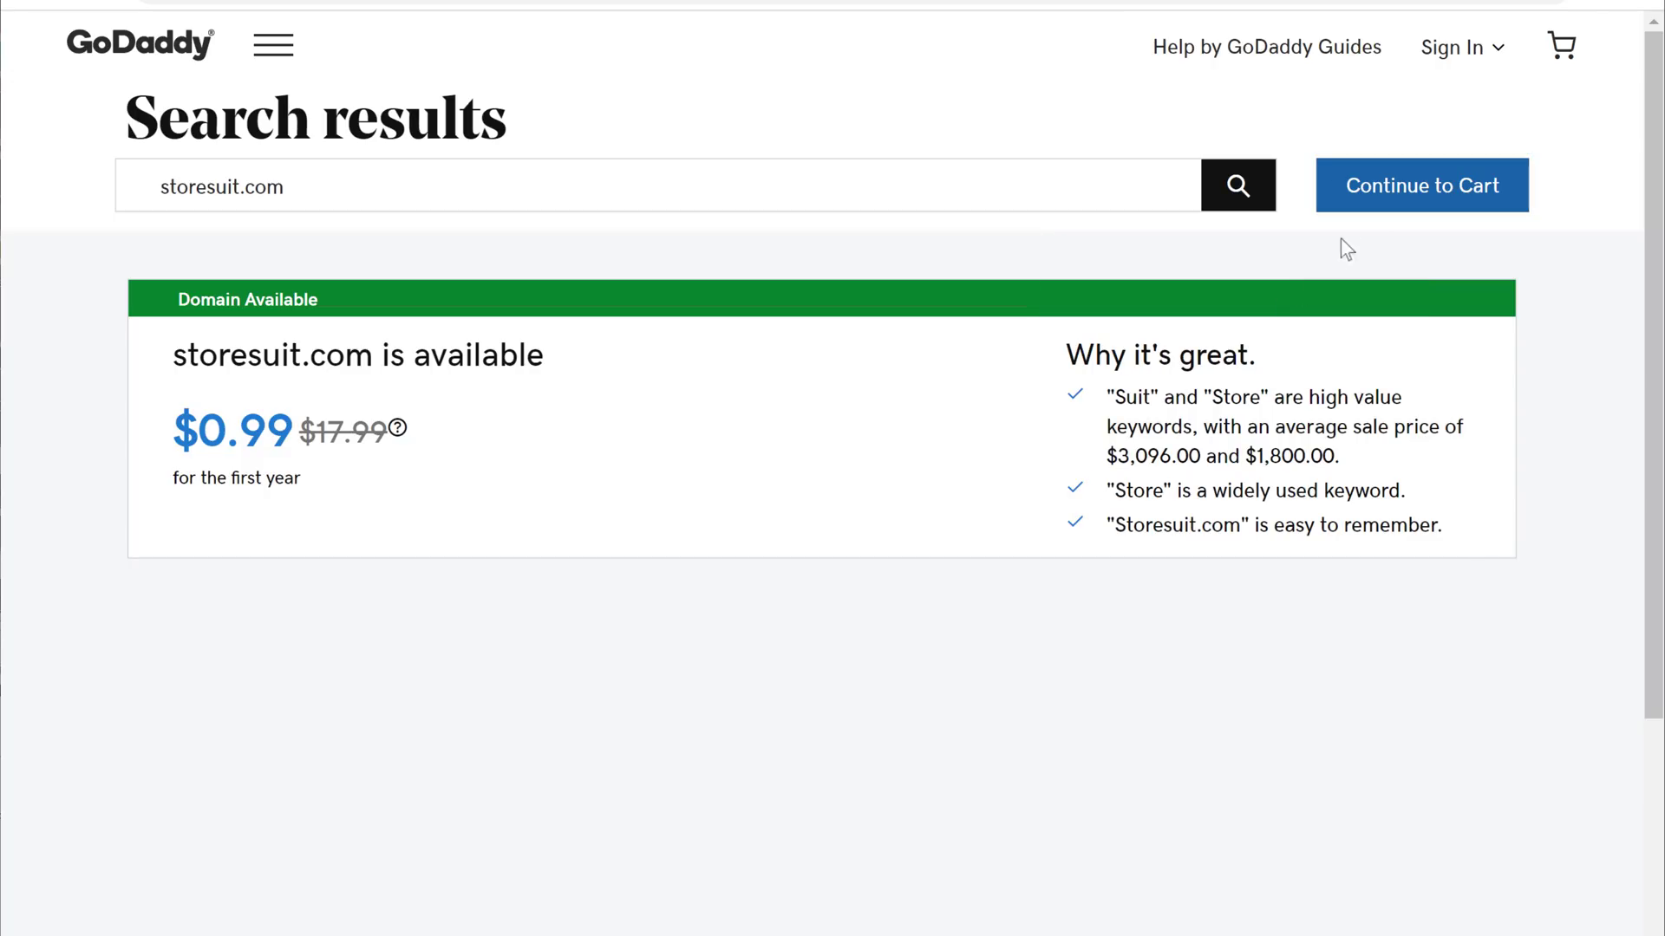
Add storesuit.com to the cart and proceed to checkout without privacy or email add-ons
left_click(1382, 201)
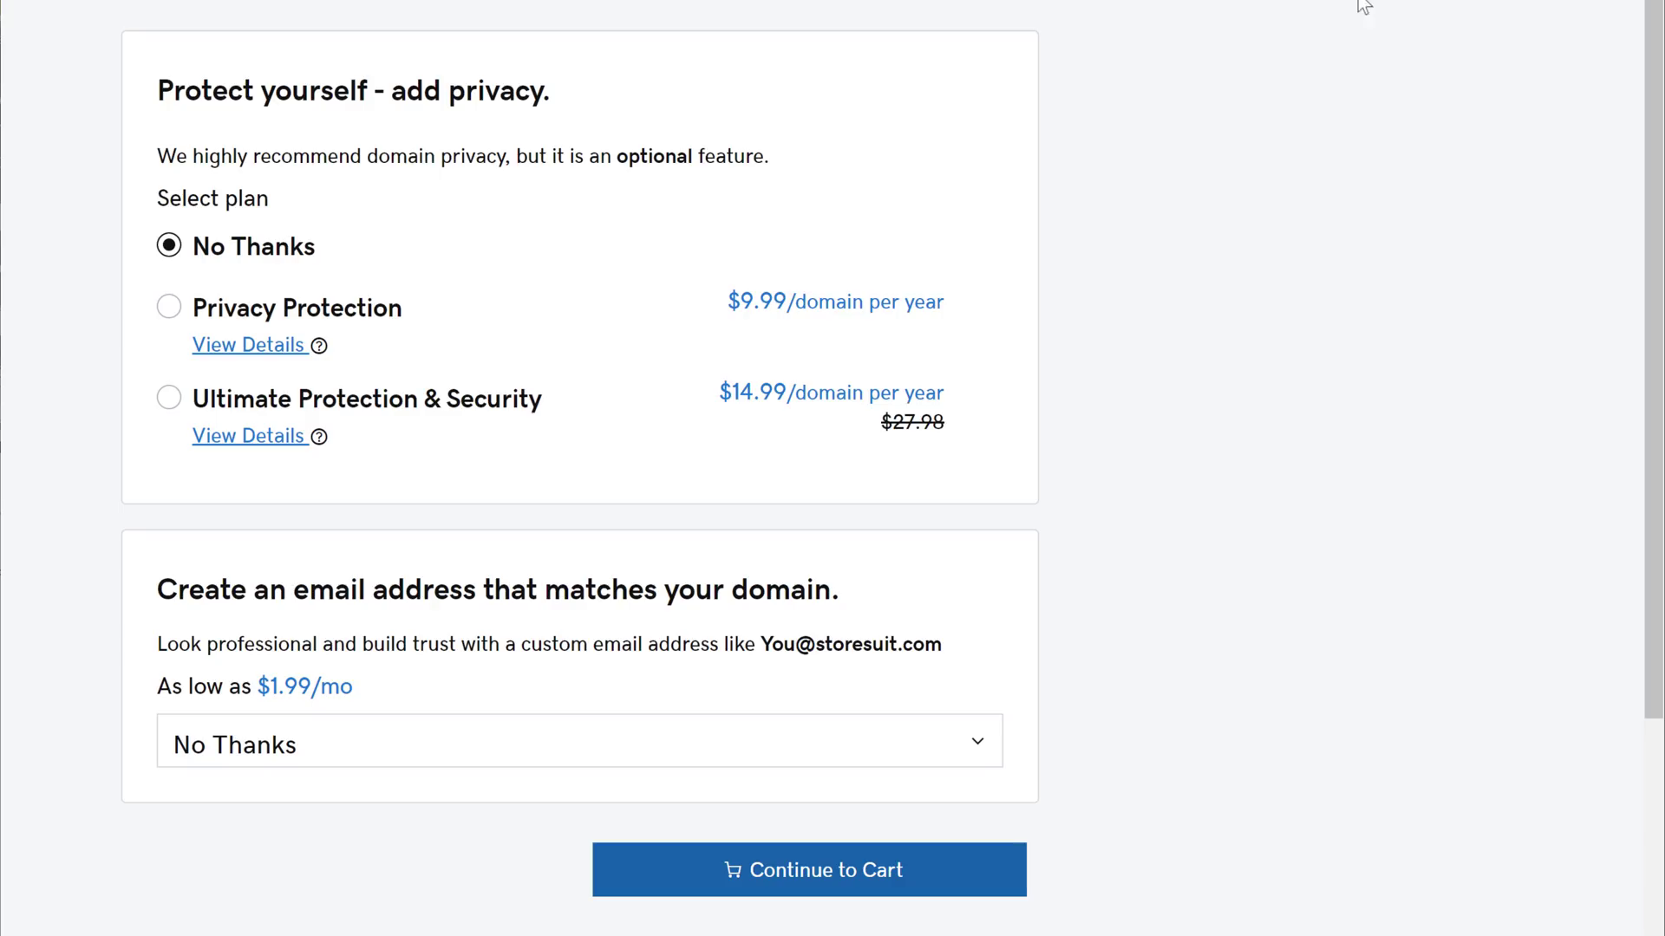
left_click(801, 888)
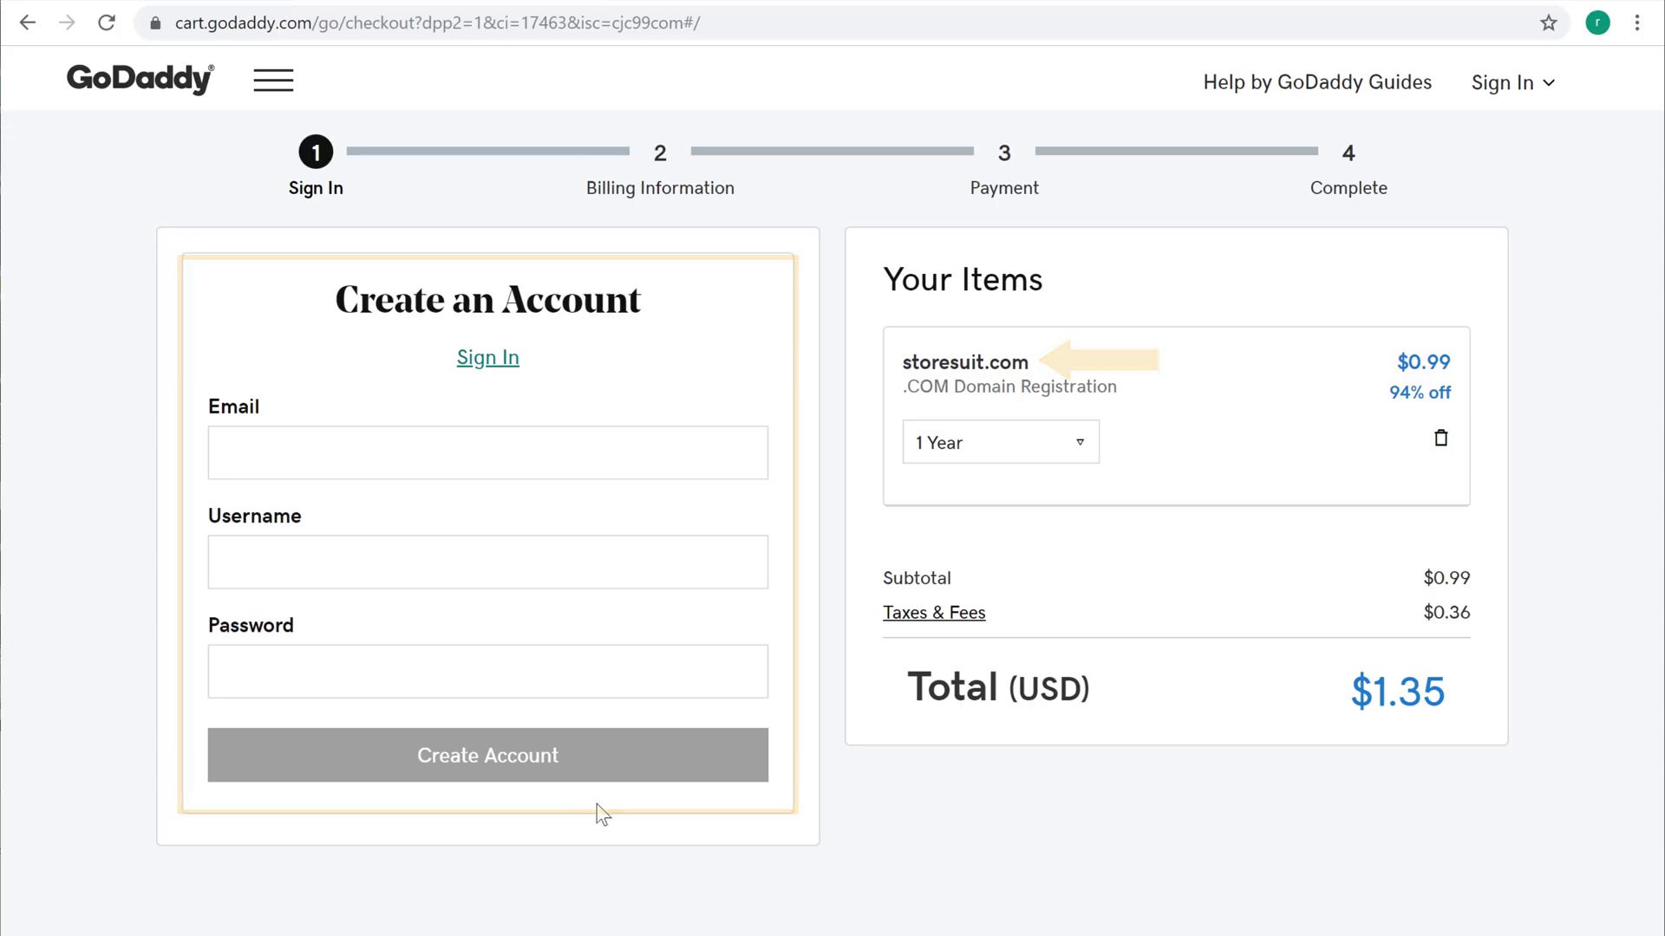
Create a GoDaddy account with your email, a username and a password
left_click(351, 449)
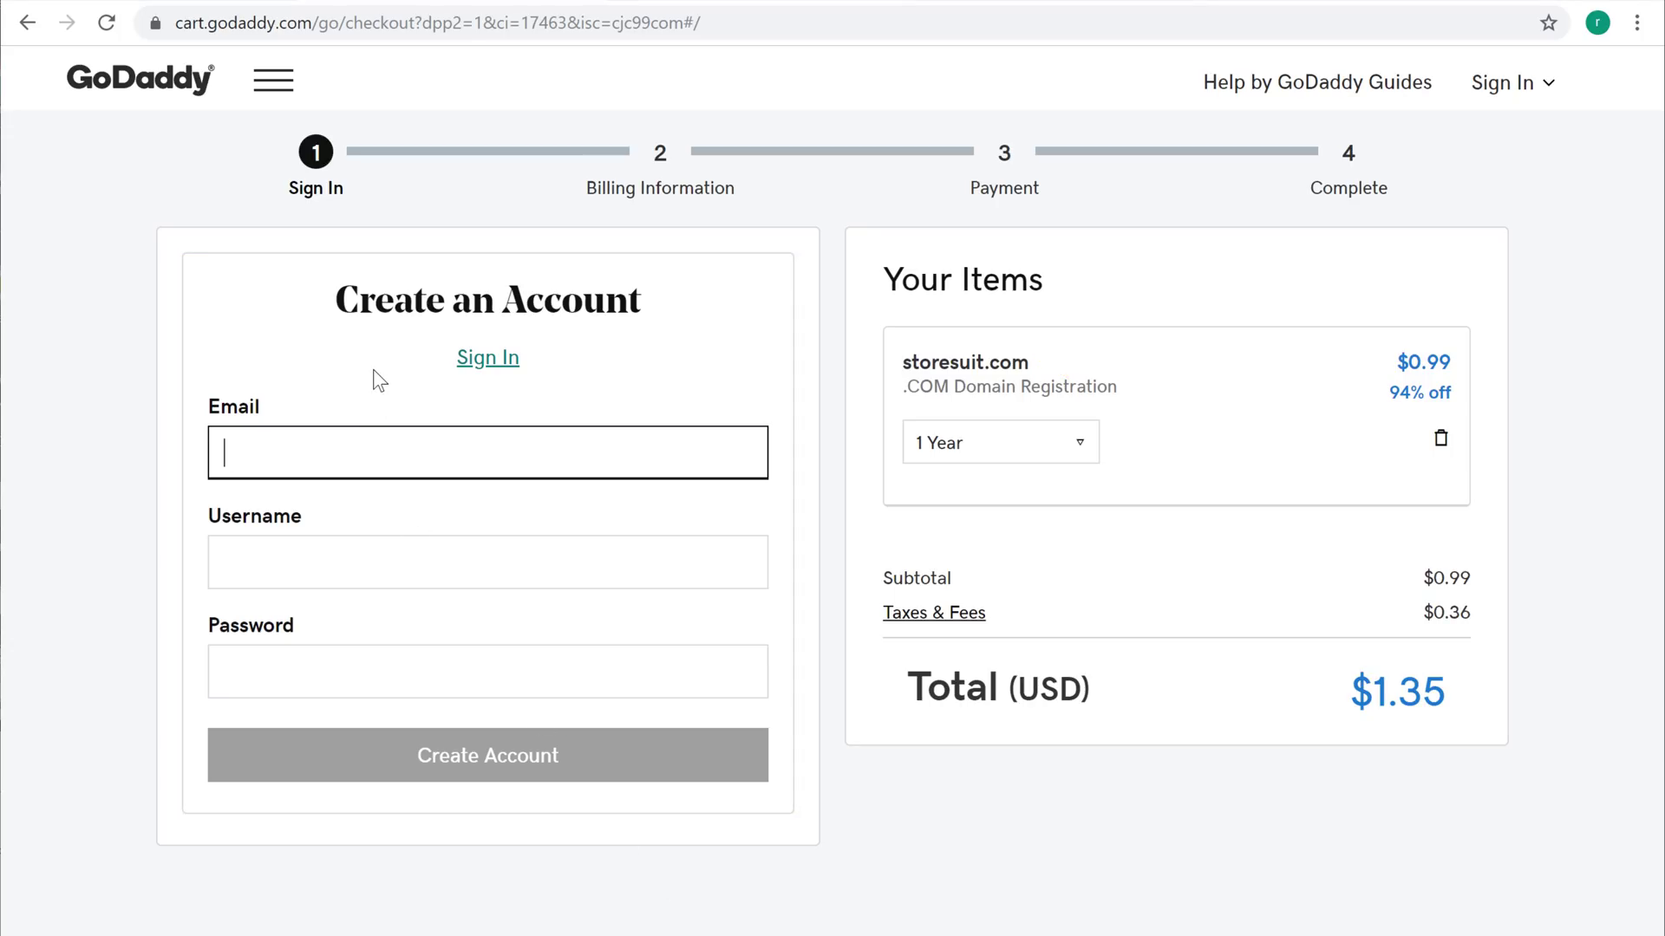
key("Tab")
type("StoreSuit")
key("Tab")
type("*********")
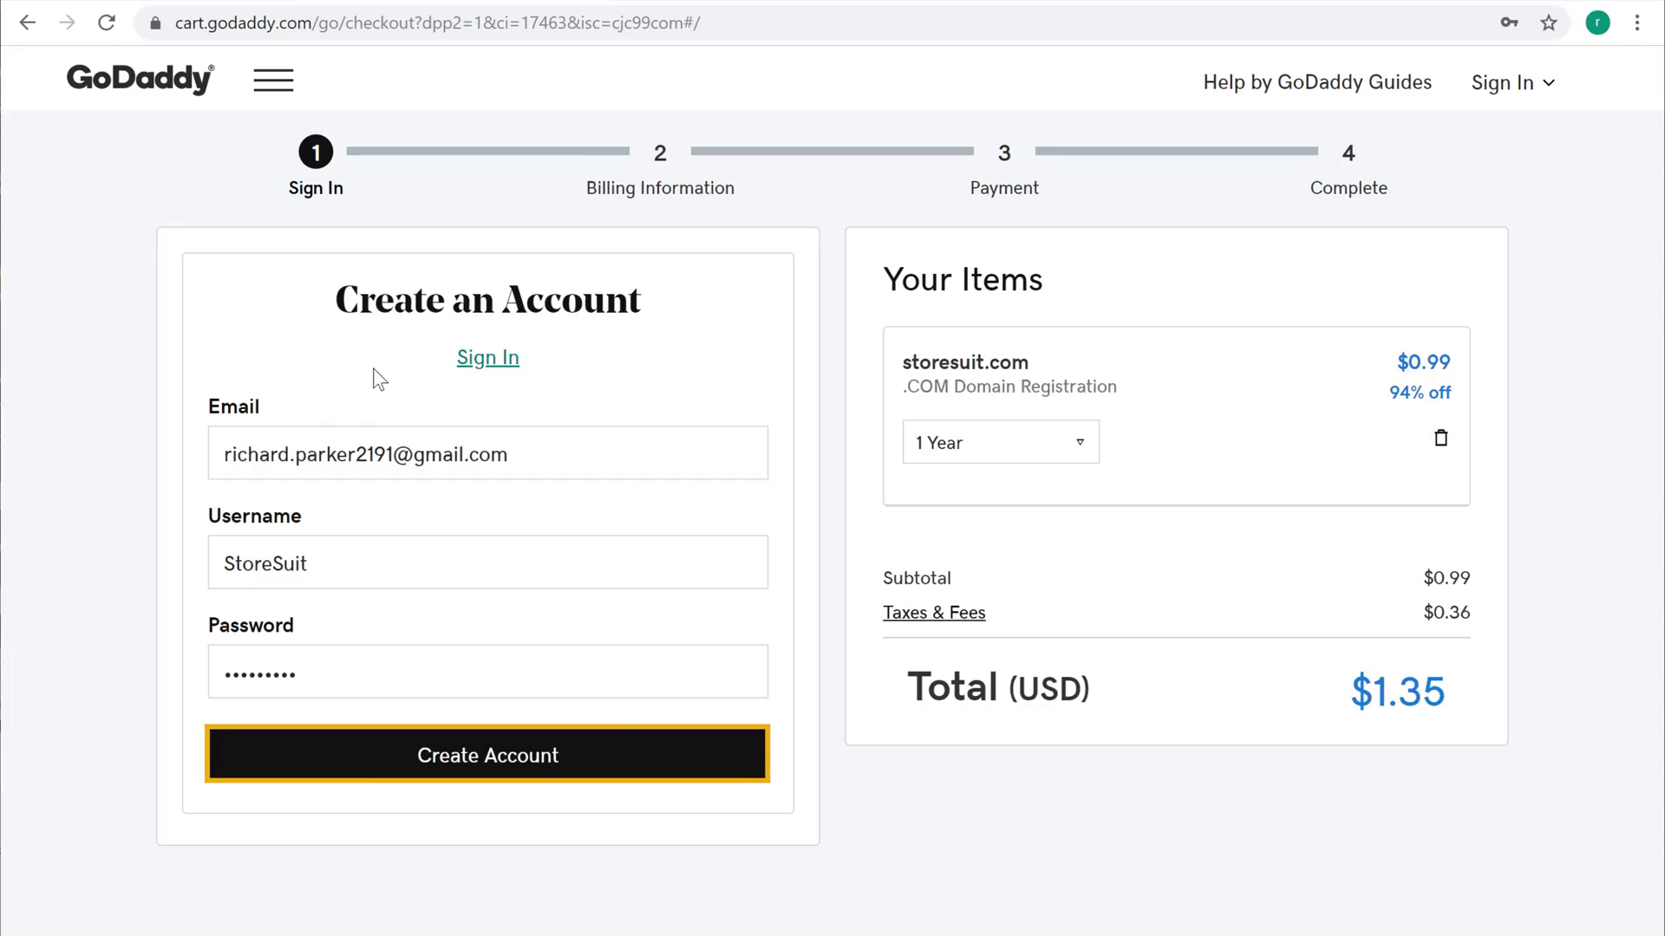
left_click(450, 754)
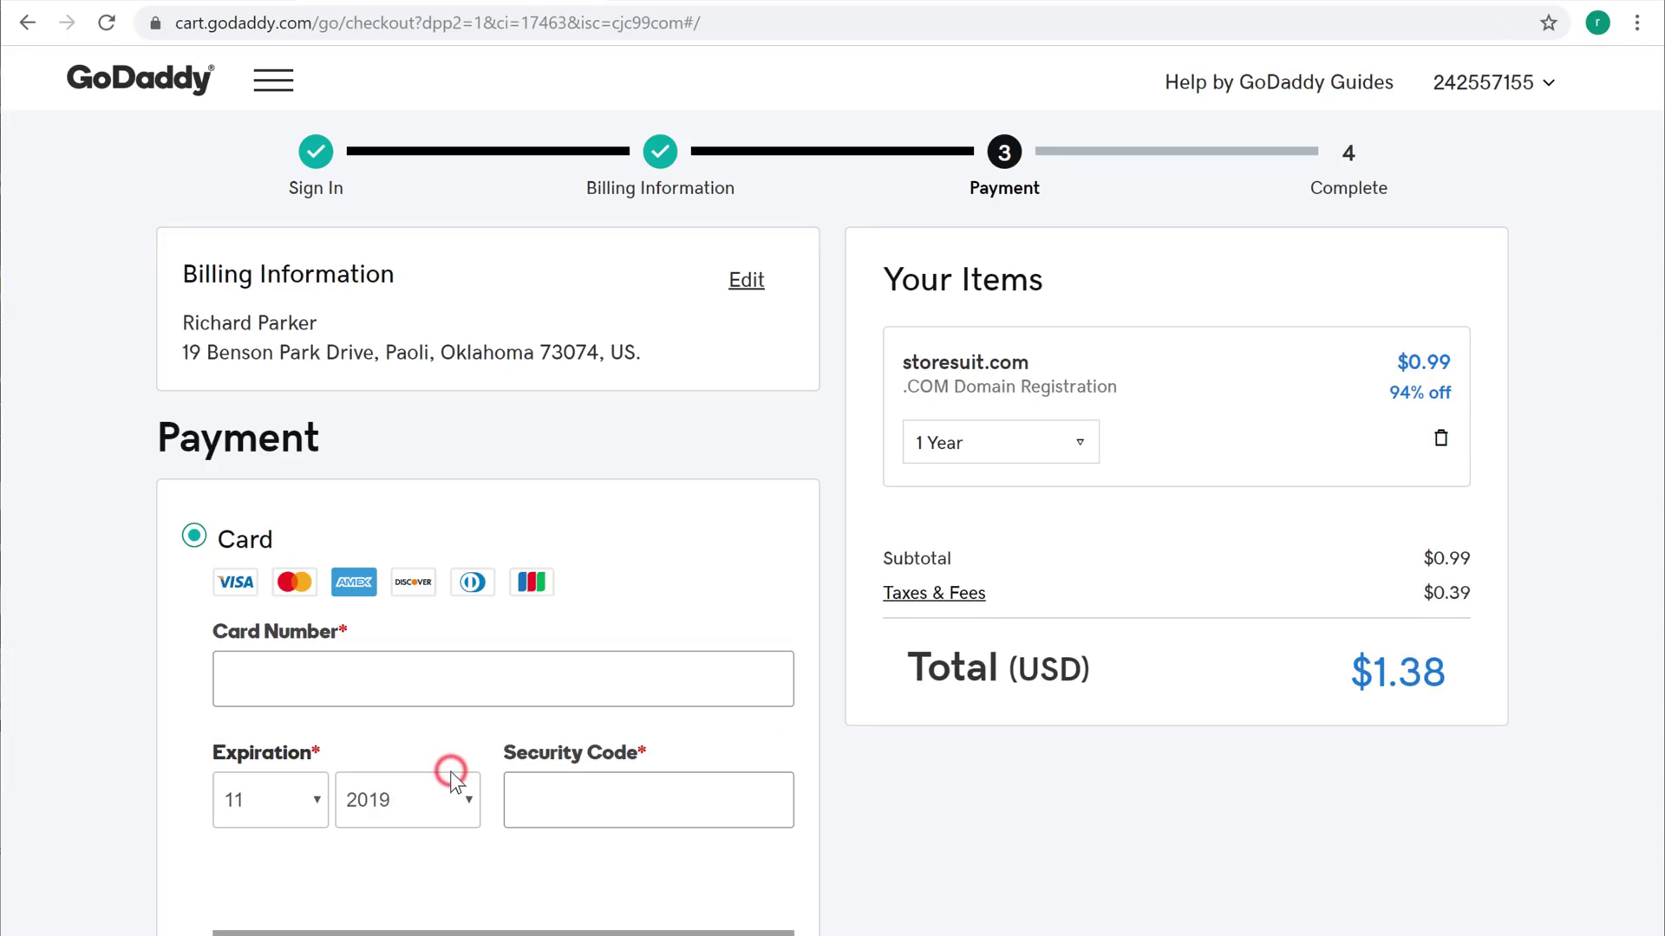
Save card payment details and complete the $1.35 storesuit.com purchase
scroll(450, 772, "down", 2)
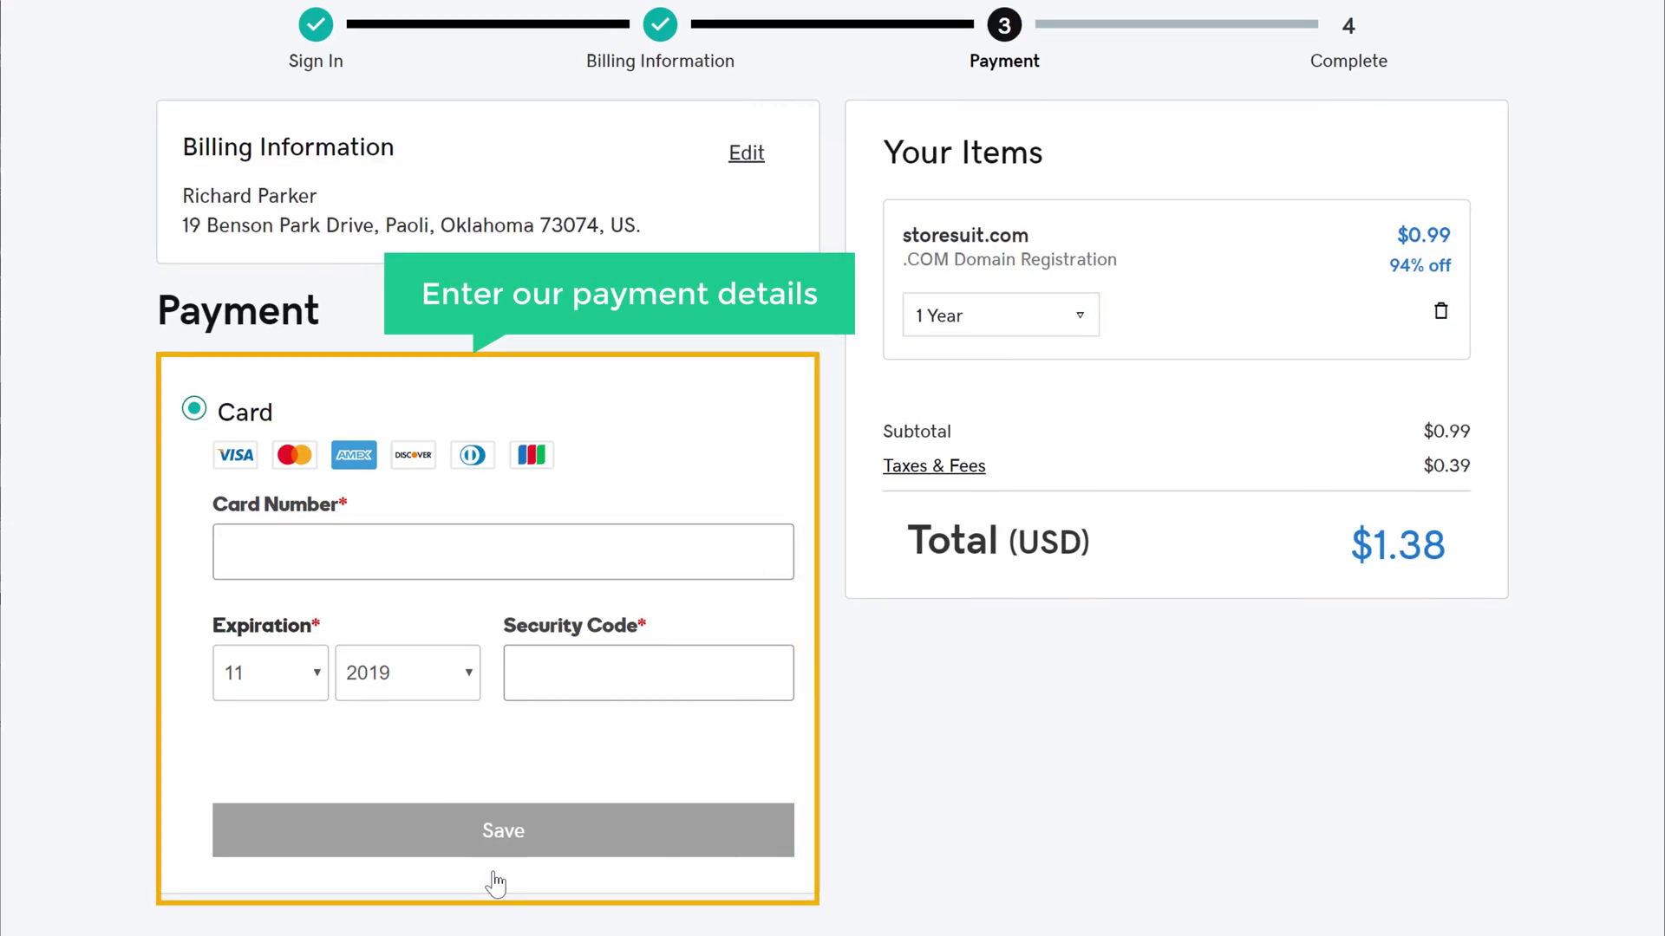
left_click(358, 560)
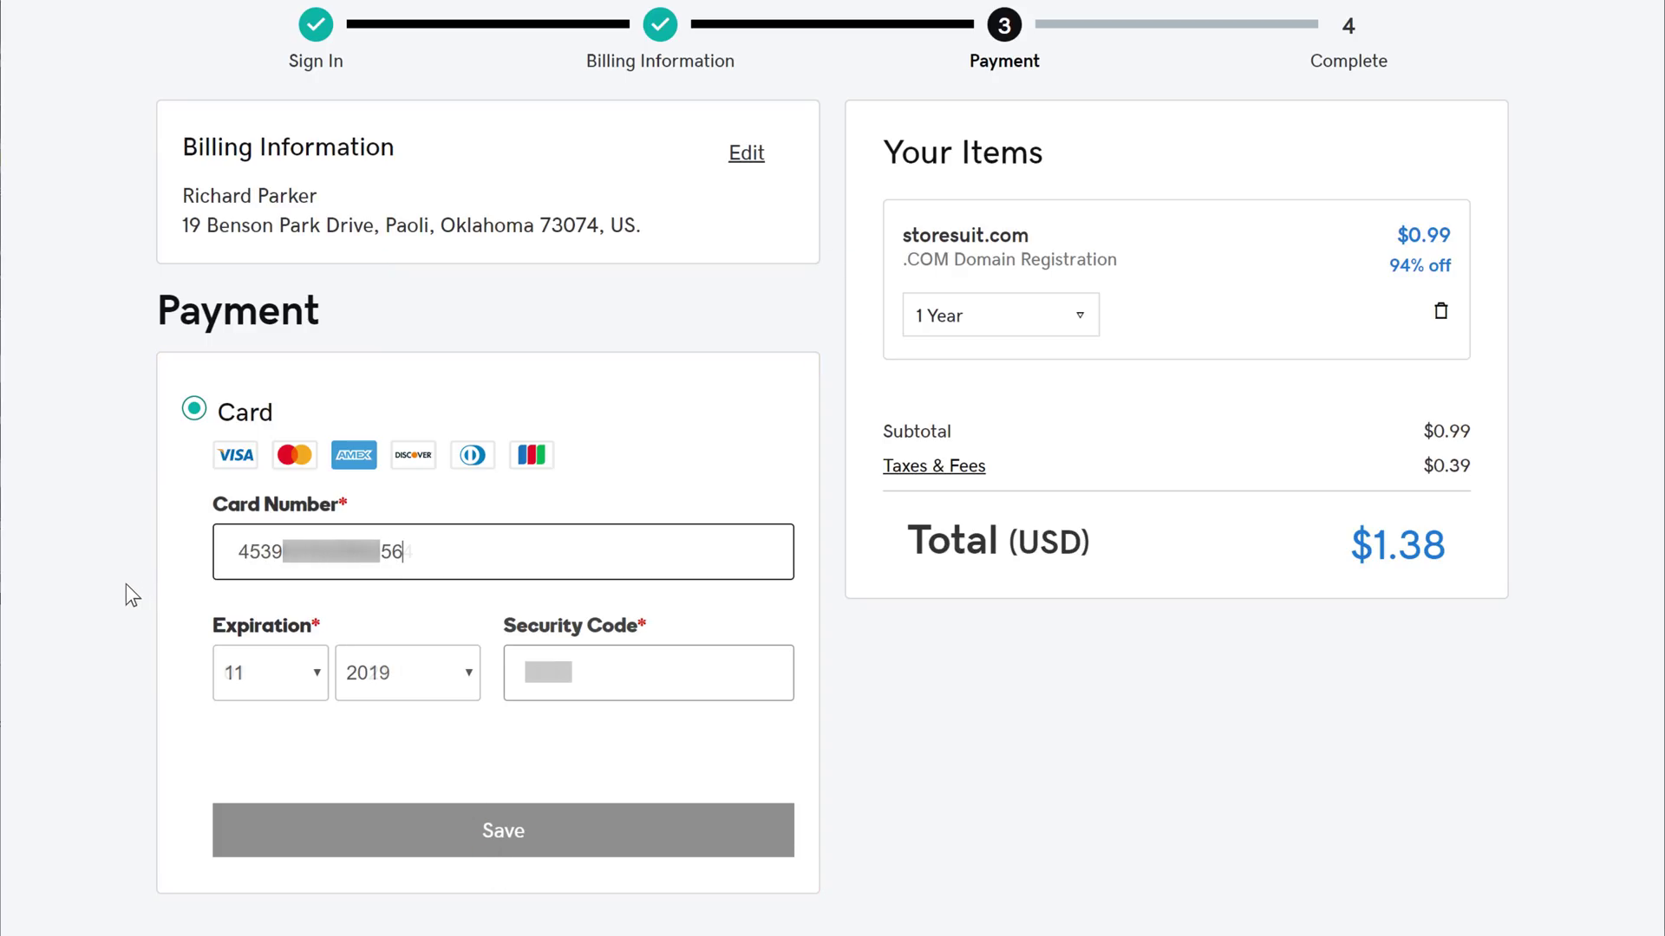
left_click(490, 845)
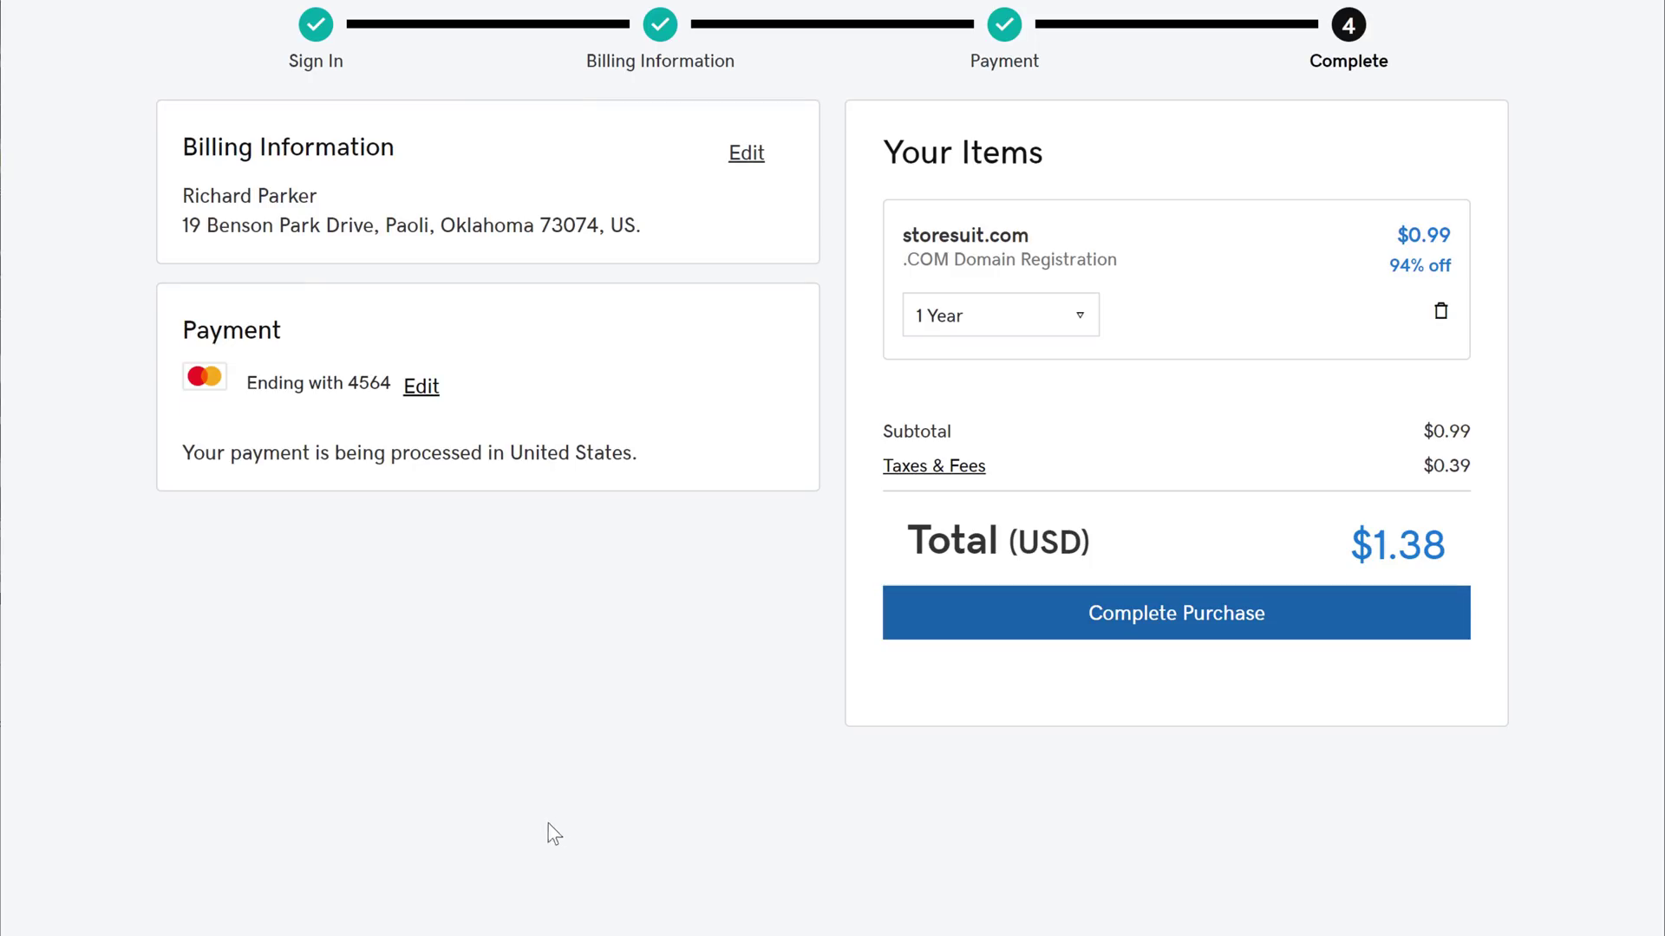
left_click(1161, 641)
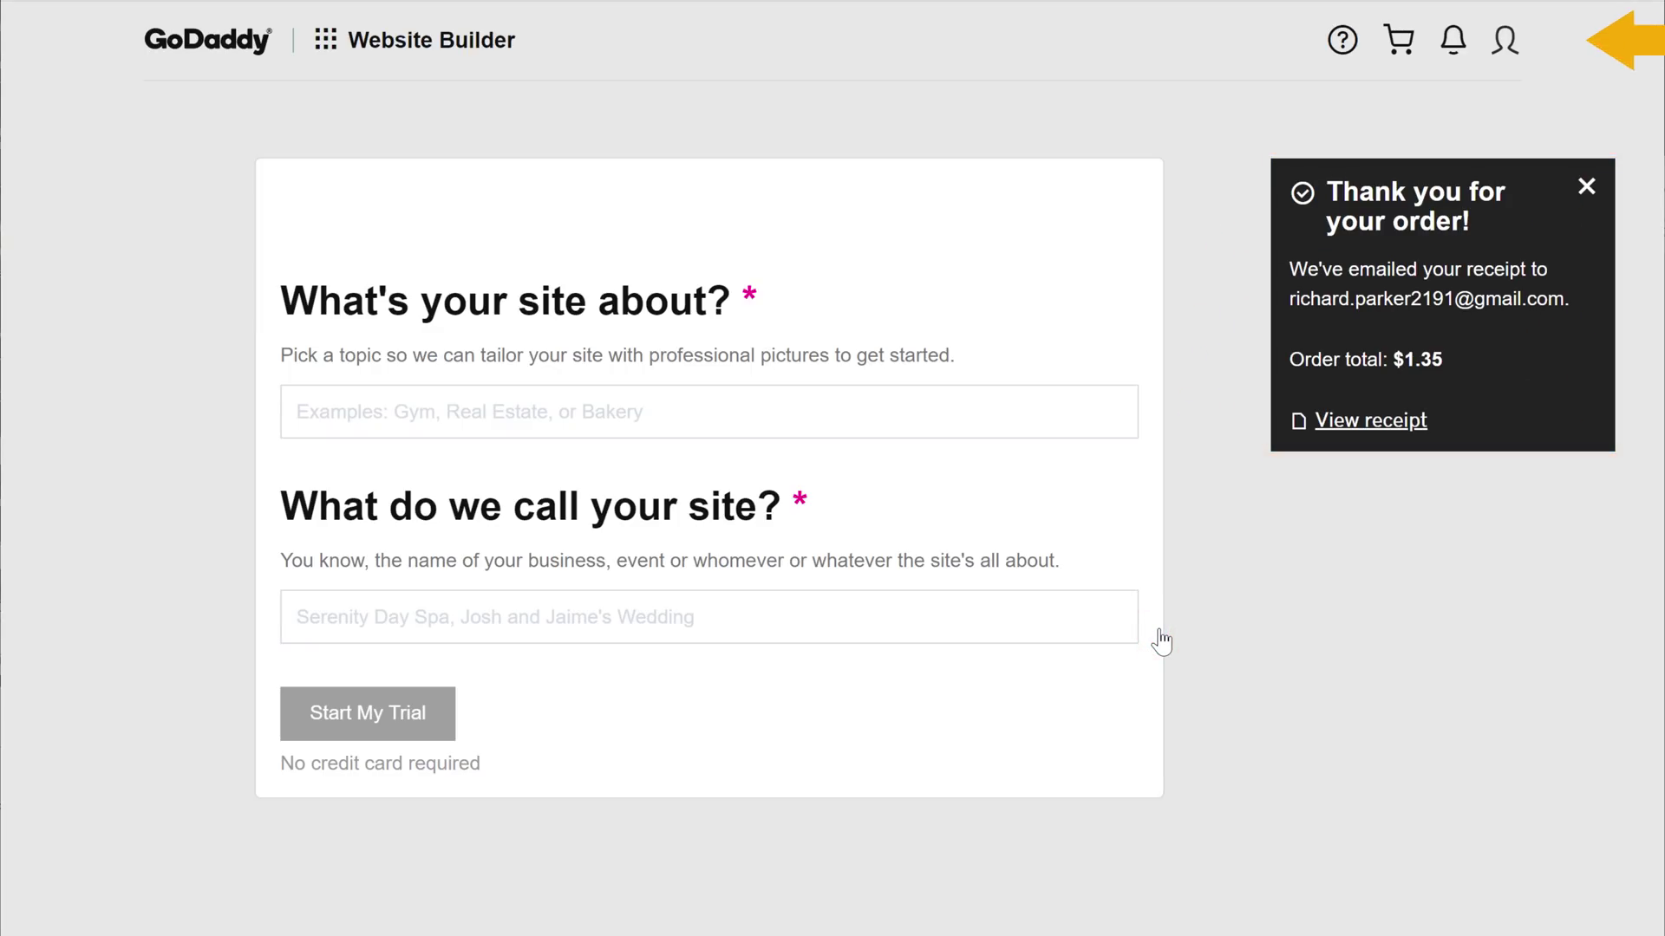
left_click(1503, 44)
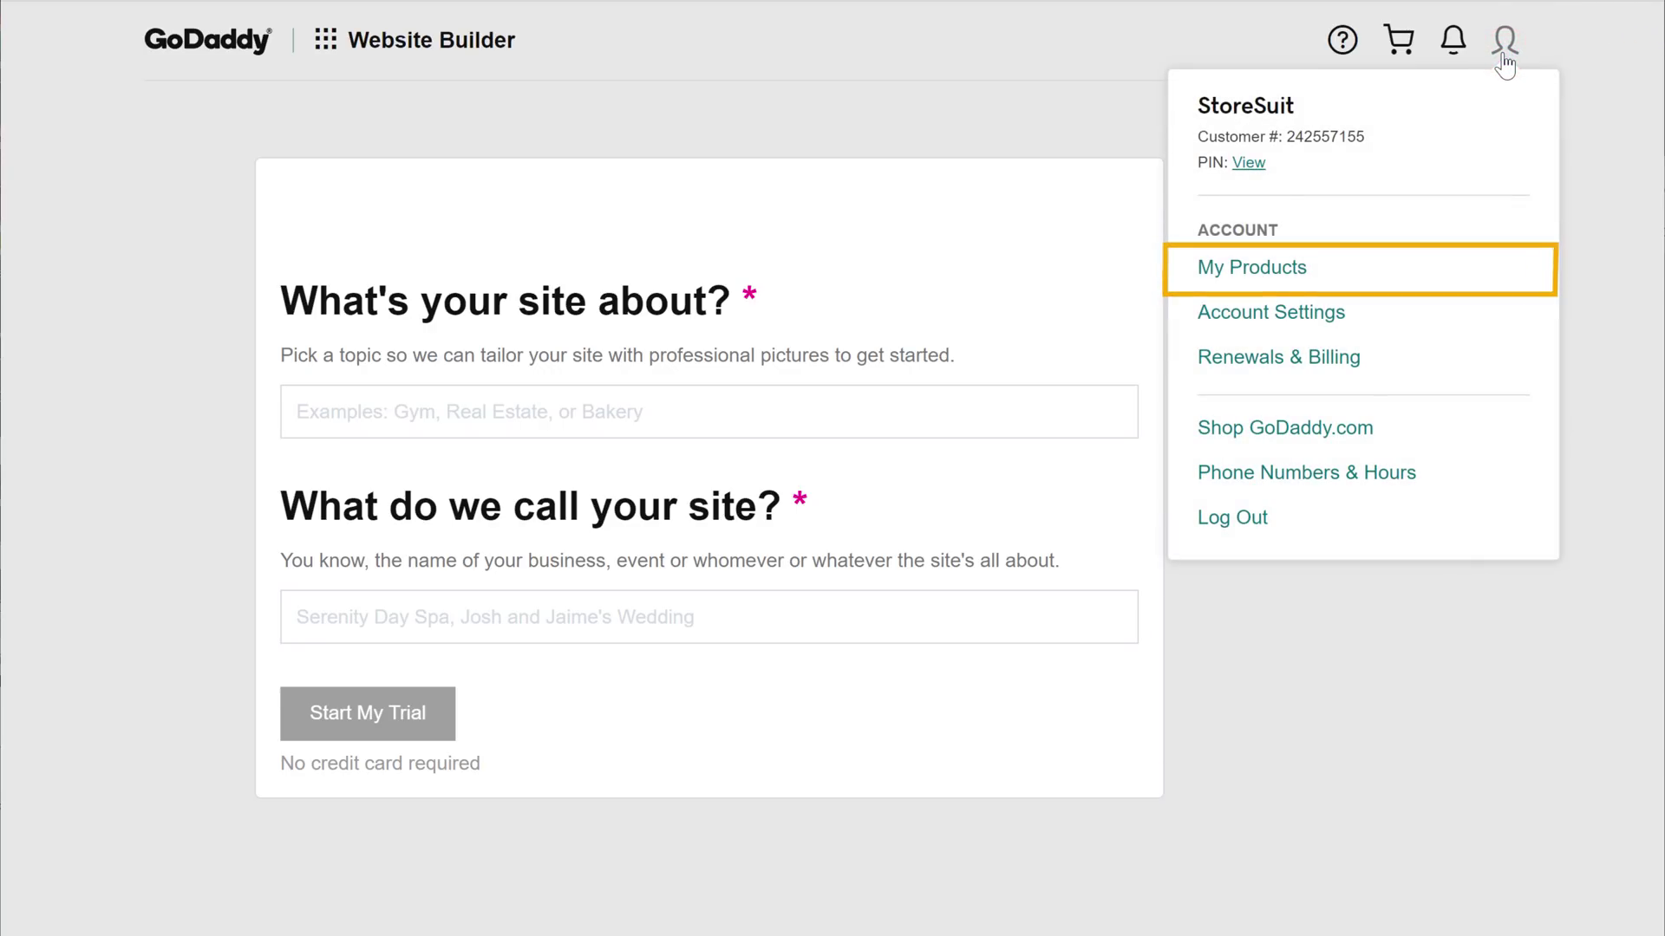
Confirm storesuit.com under Domains in My Products, then return to the Cloudways application page
left_click(1249, 276)
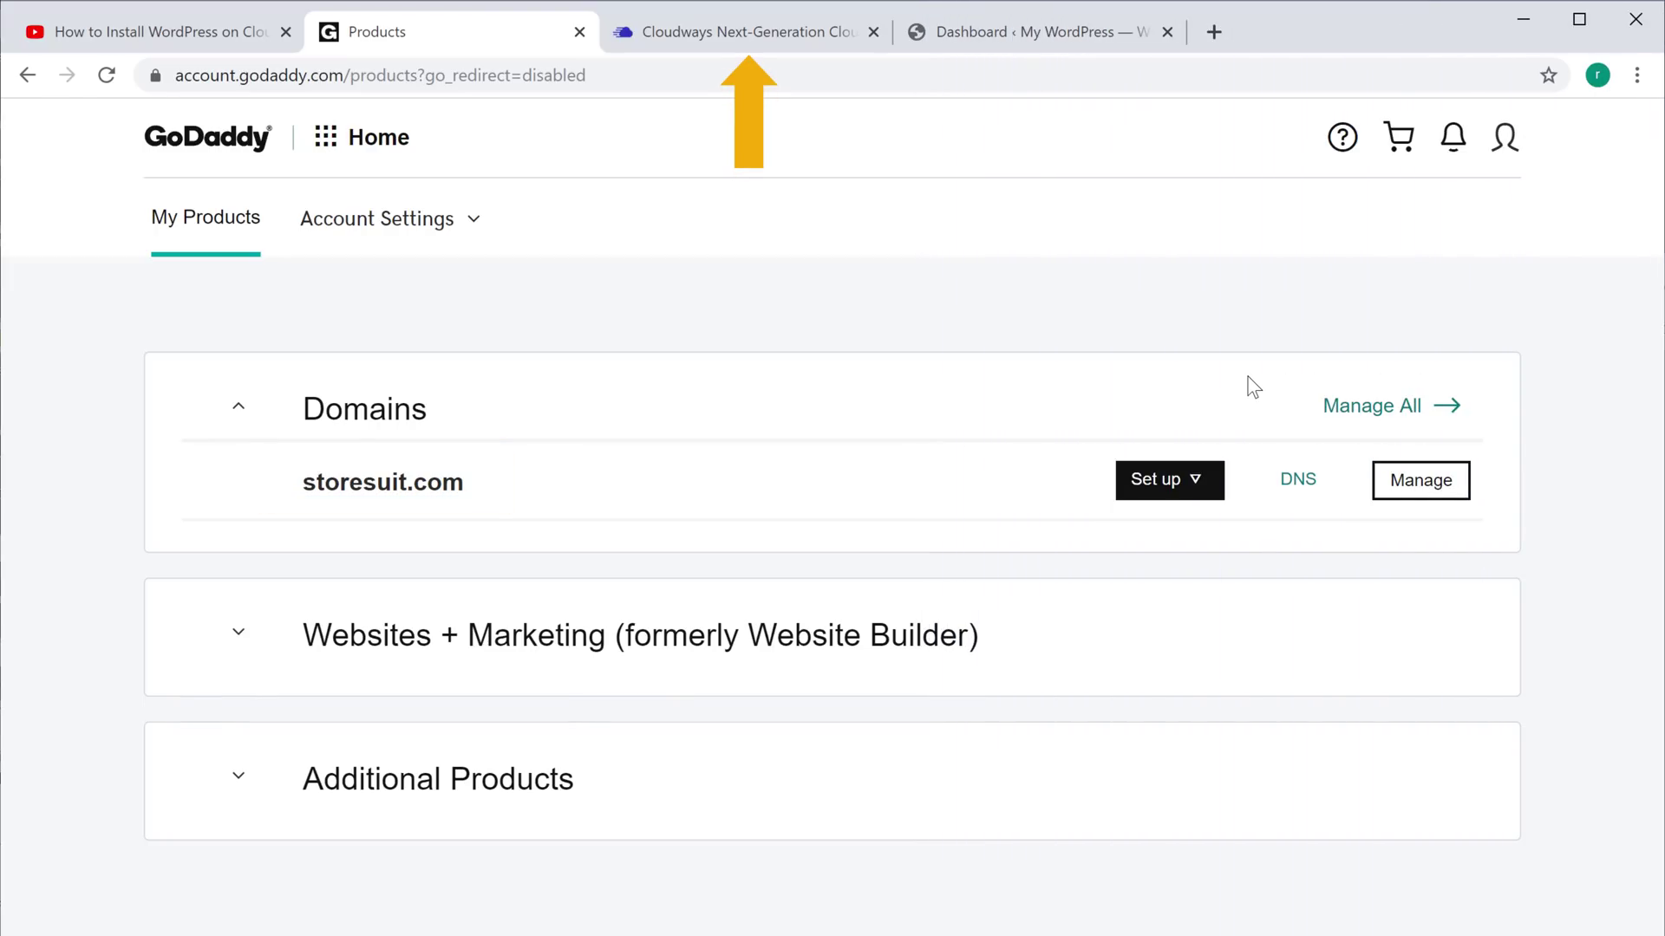
left_click(738, 39)
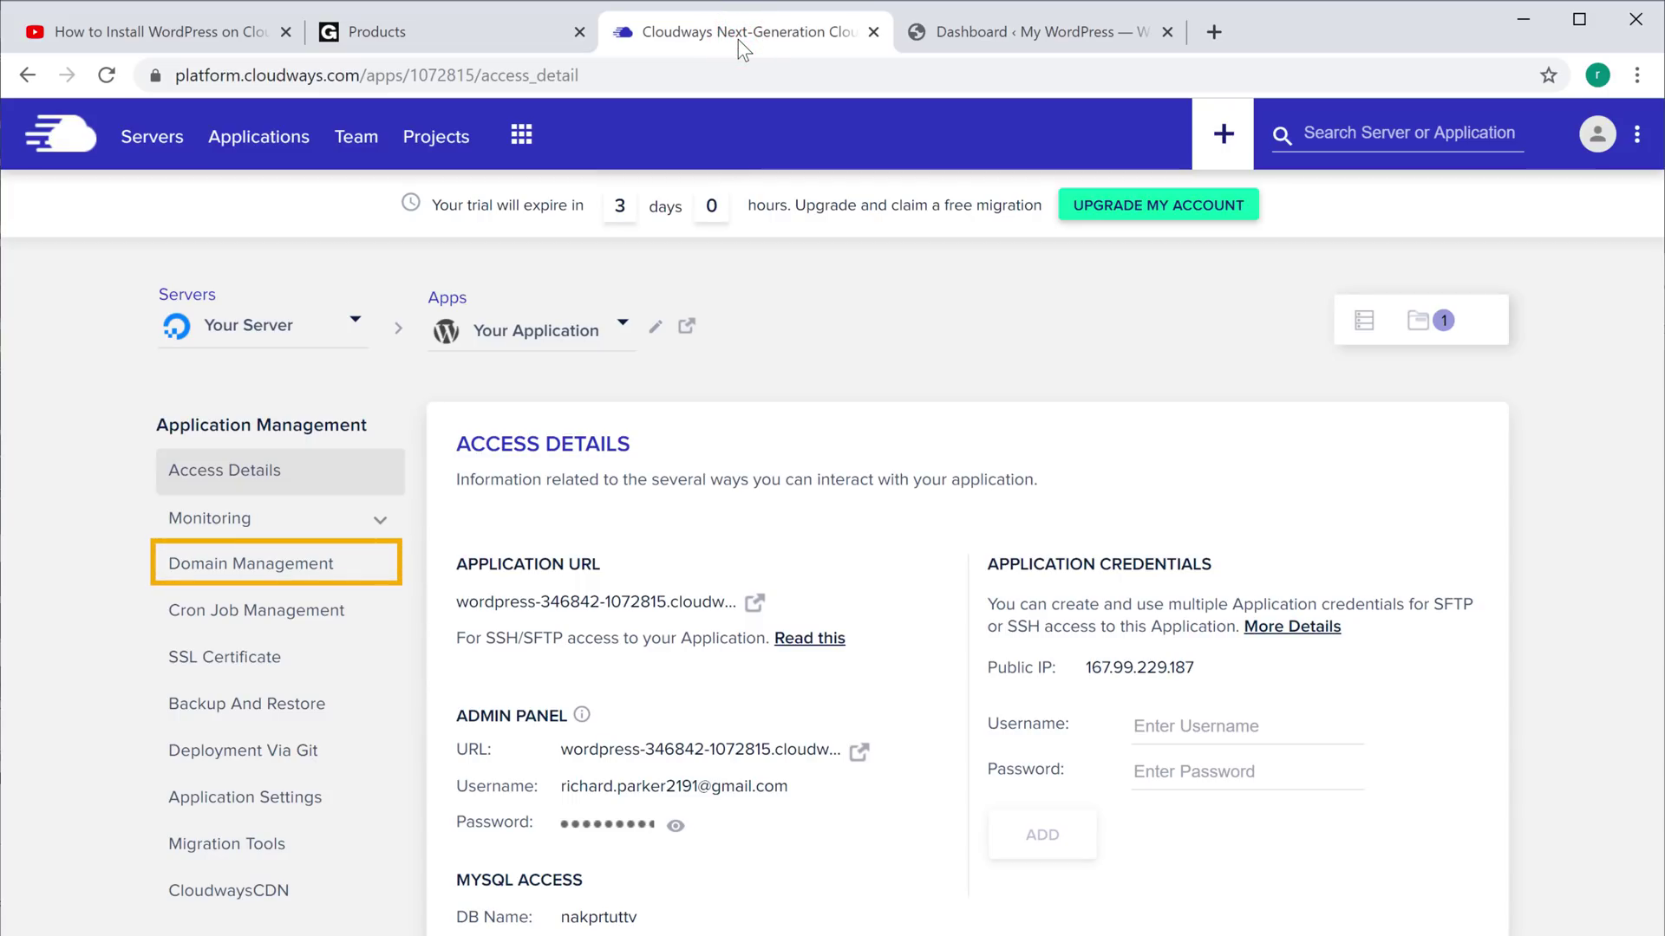
Save storesuit.com as the application's primary domain and check the updated access details
left_click(205, 576)
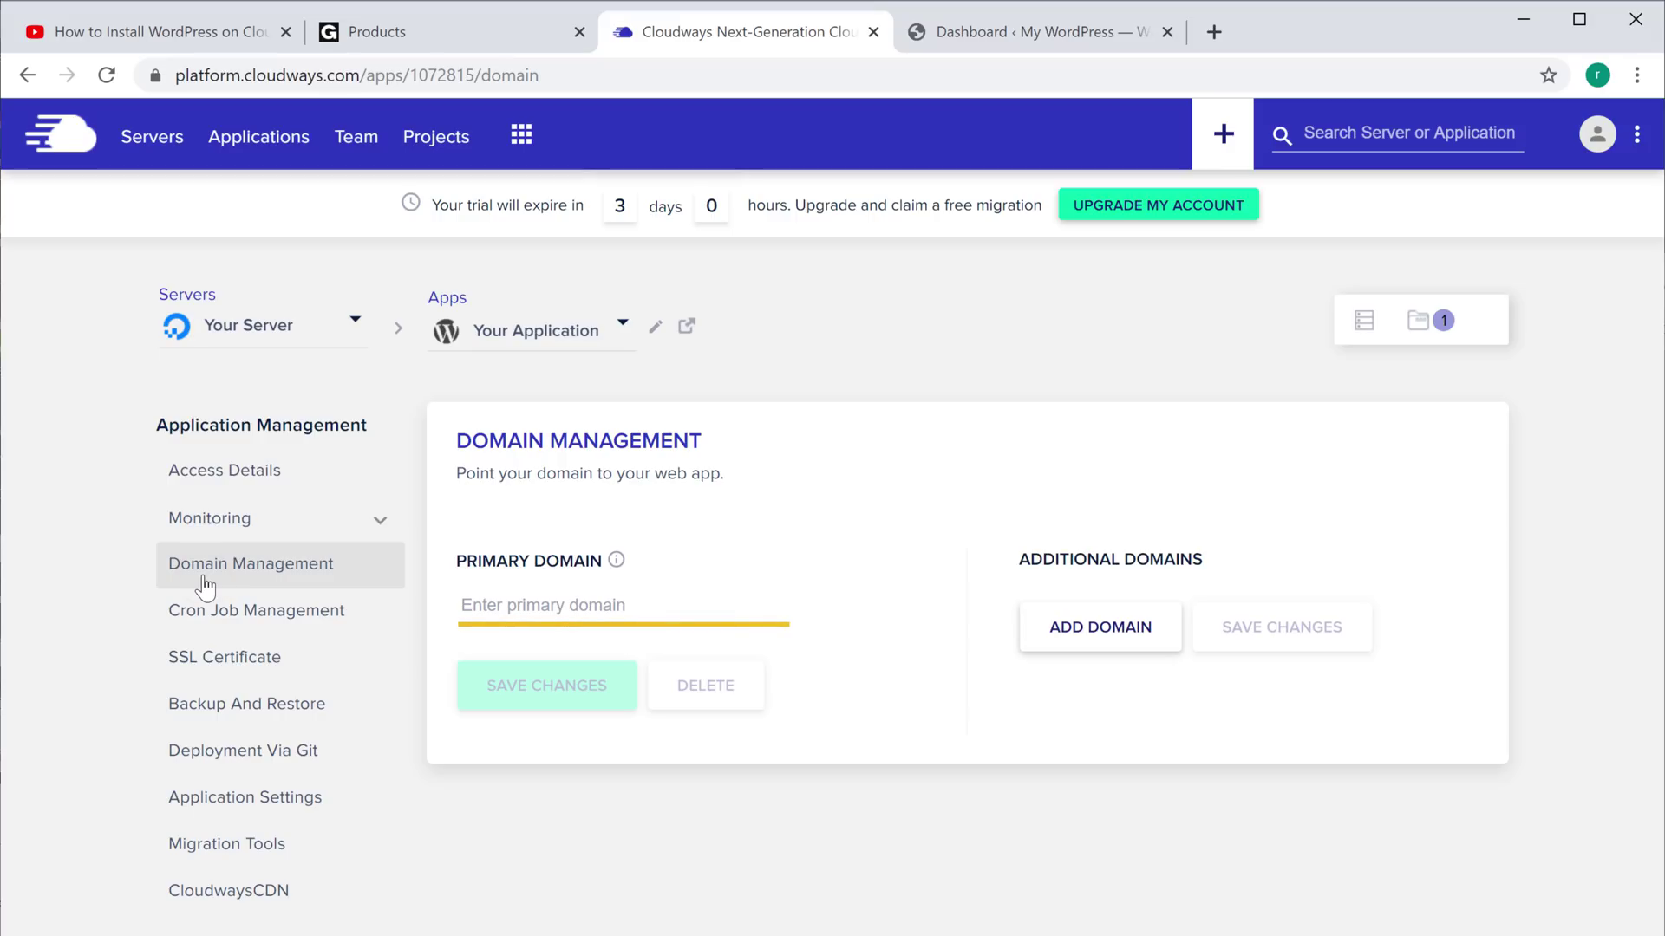
left_click(633, 606)
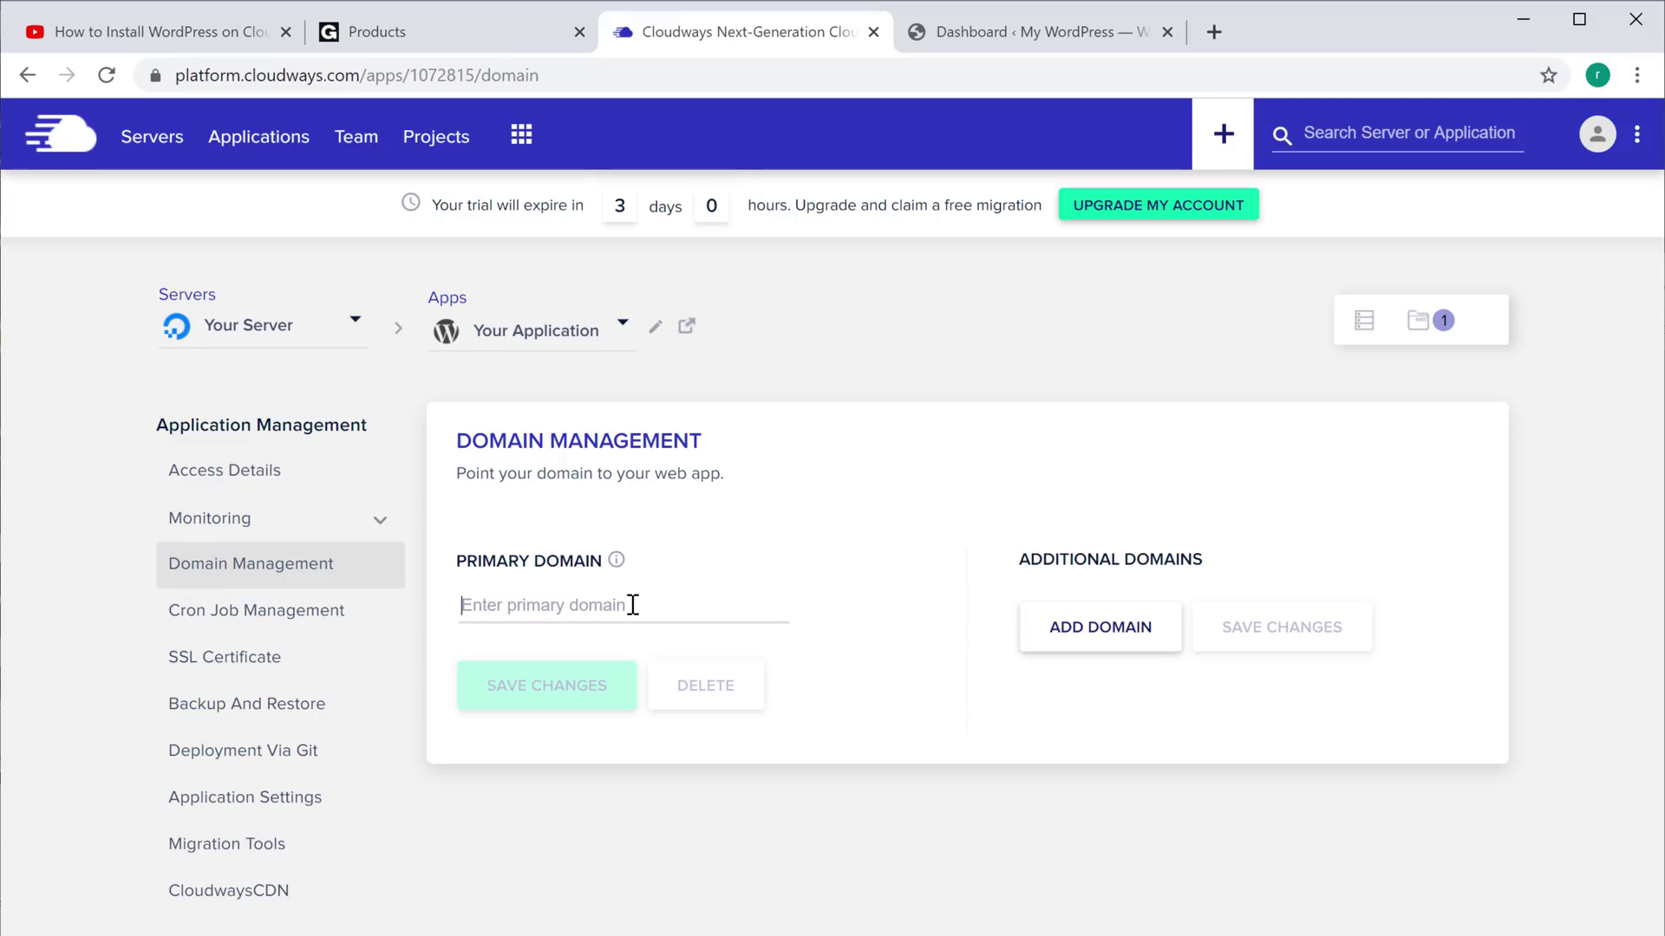
type("storesuit.com")
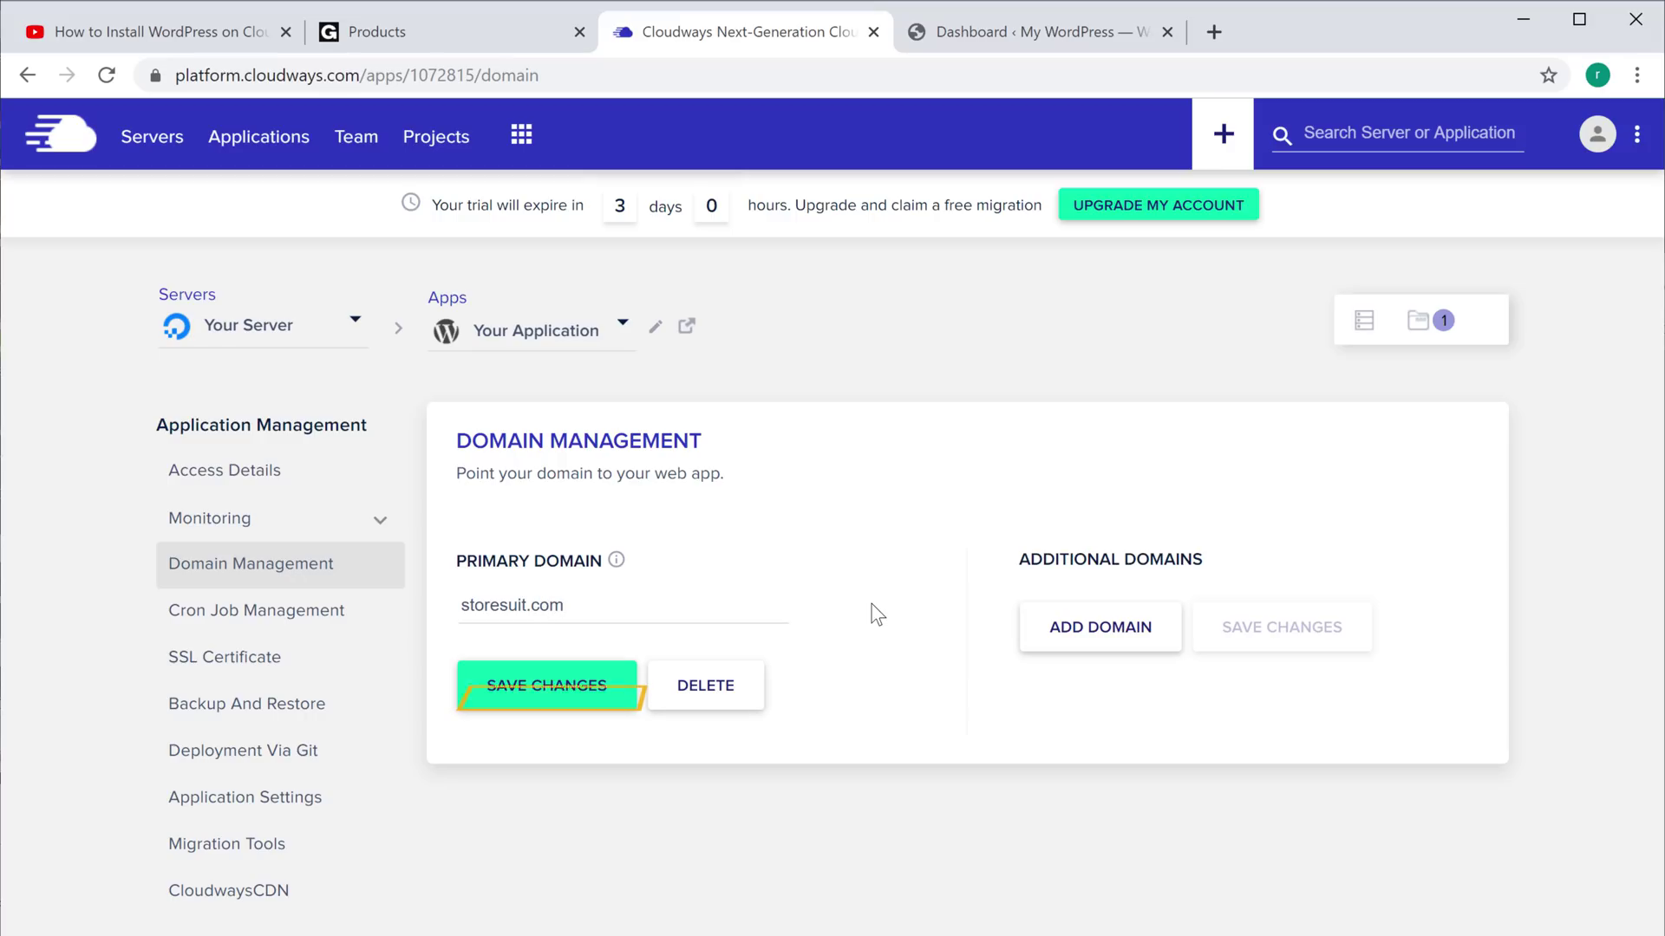
left_click(550, 707)
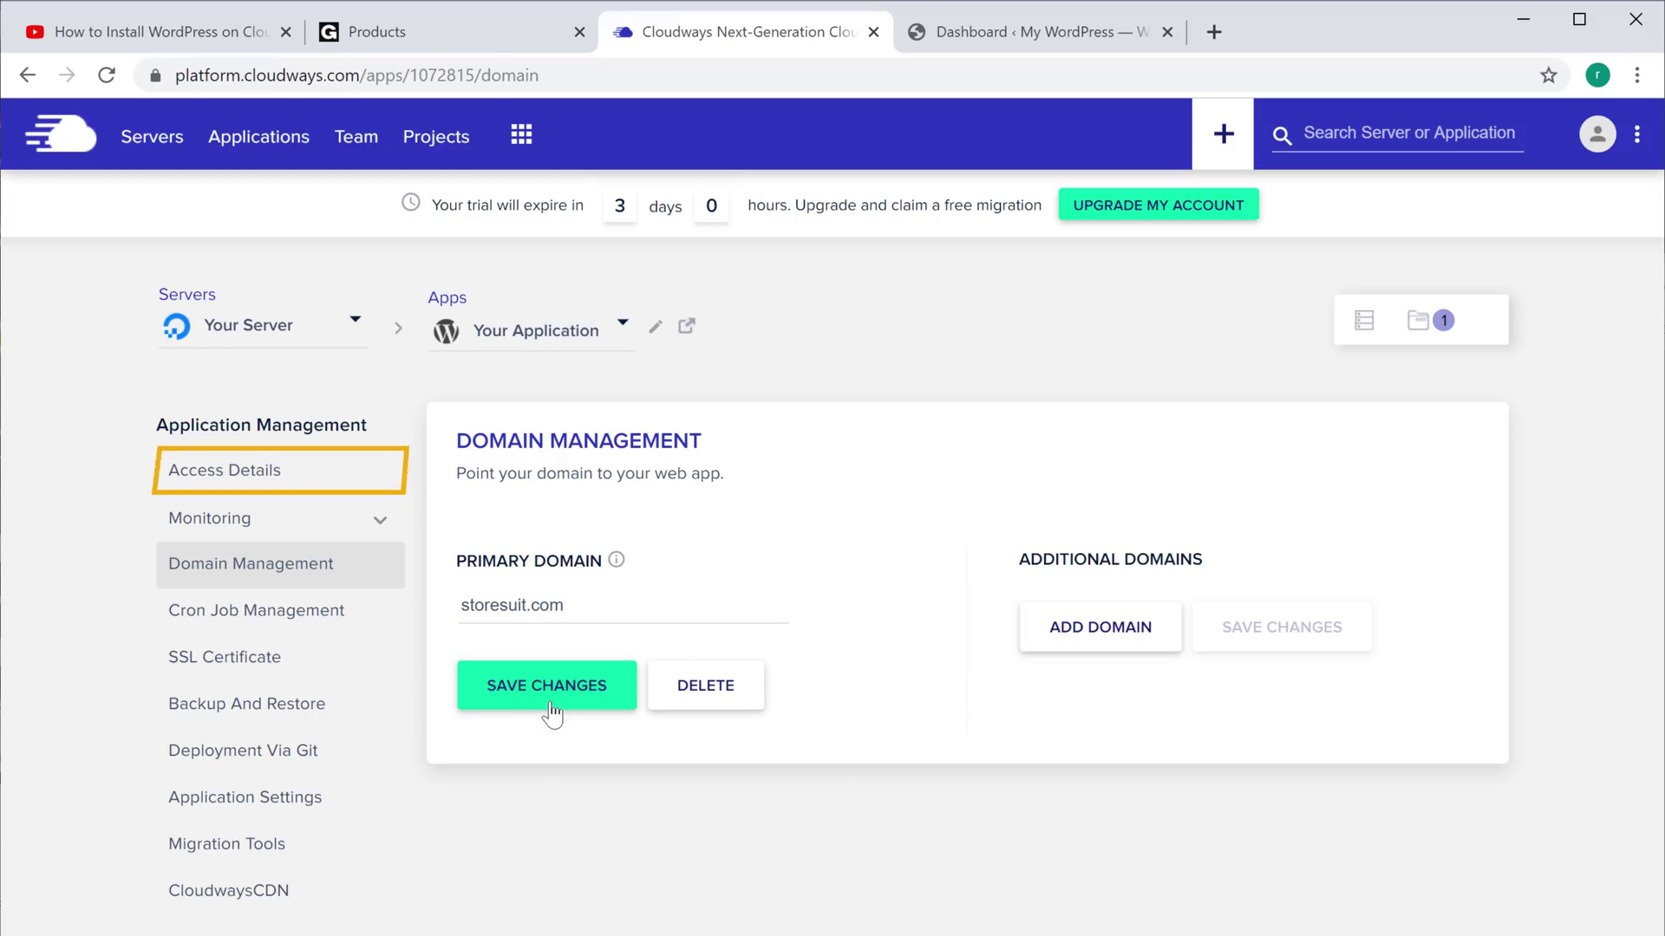
left_click(211, 490)
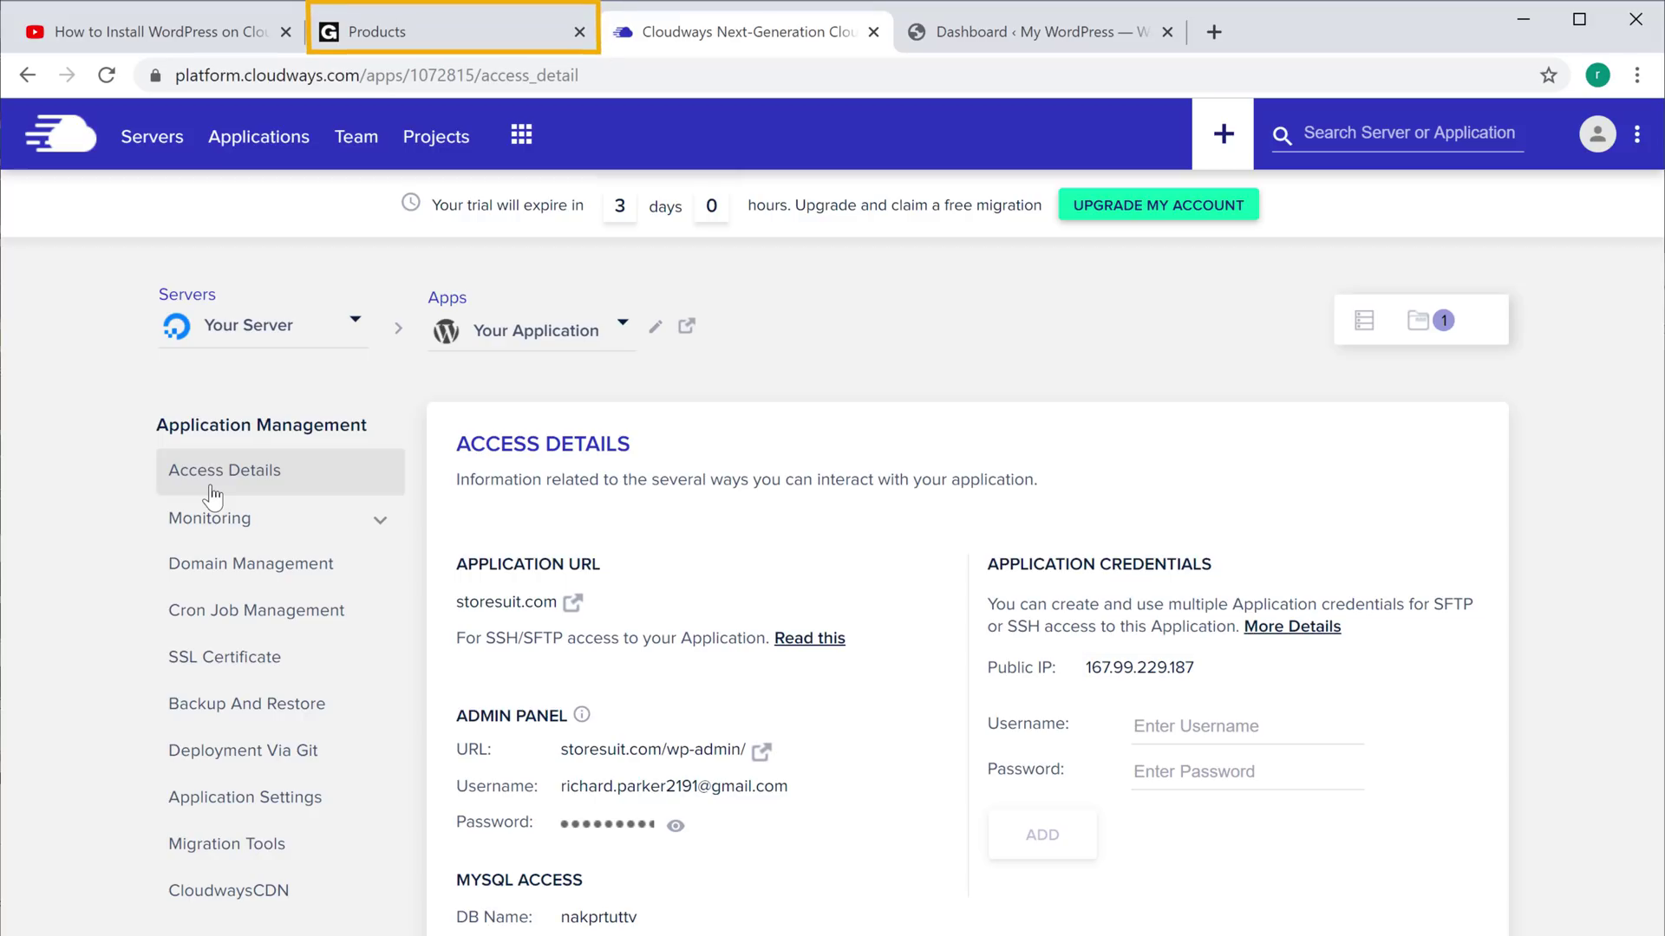
left_click(384, 33)
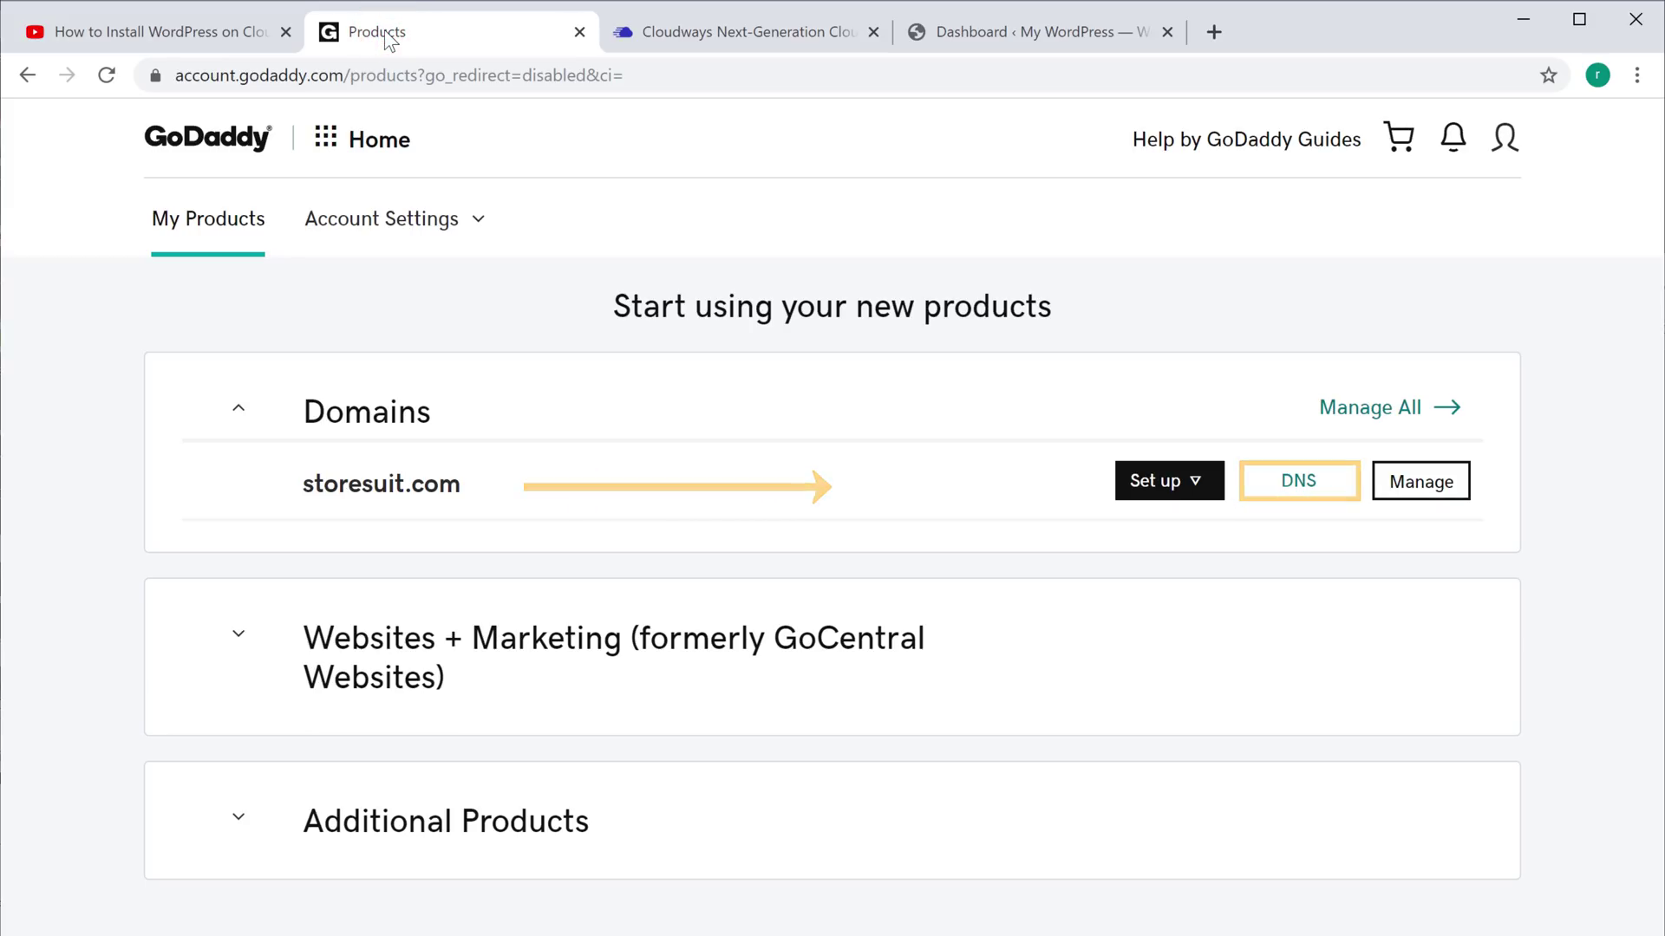
Edit the parked @ A record in GoDaddy DNS to point to 167.99.229.187, TTL 600 seconds
left_click(1300, 490)
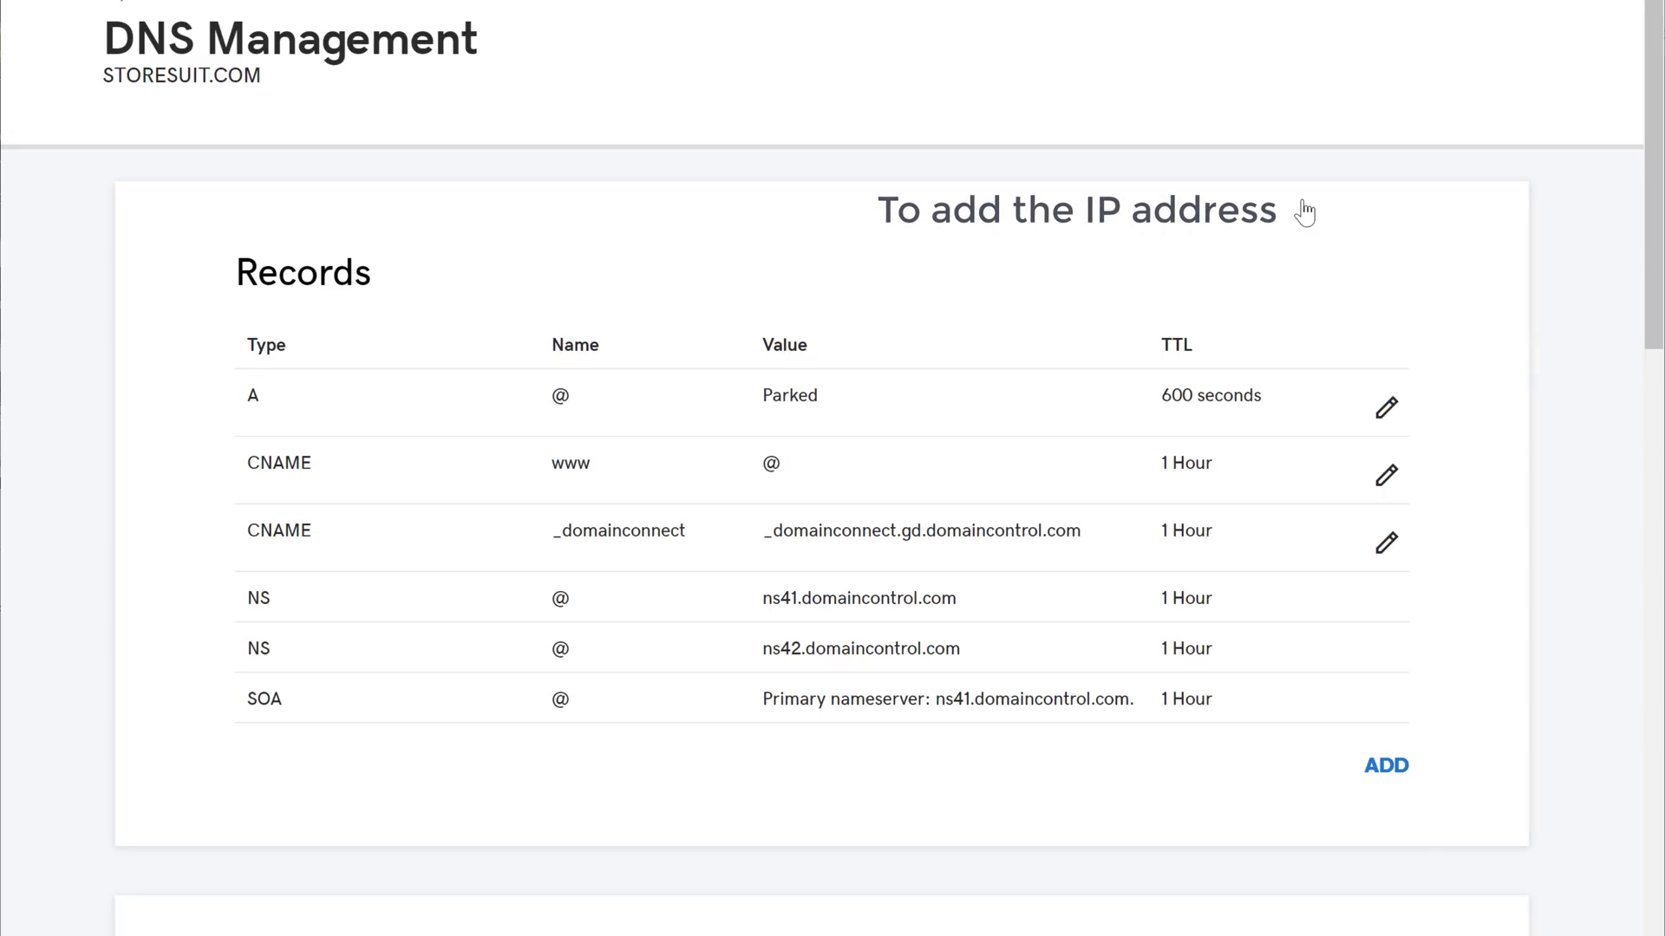
left_click(1388, 425)
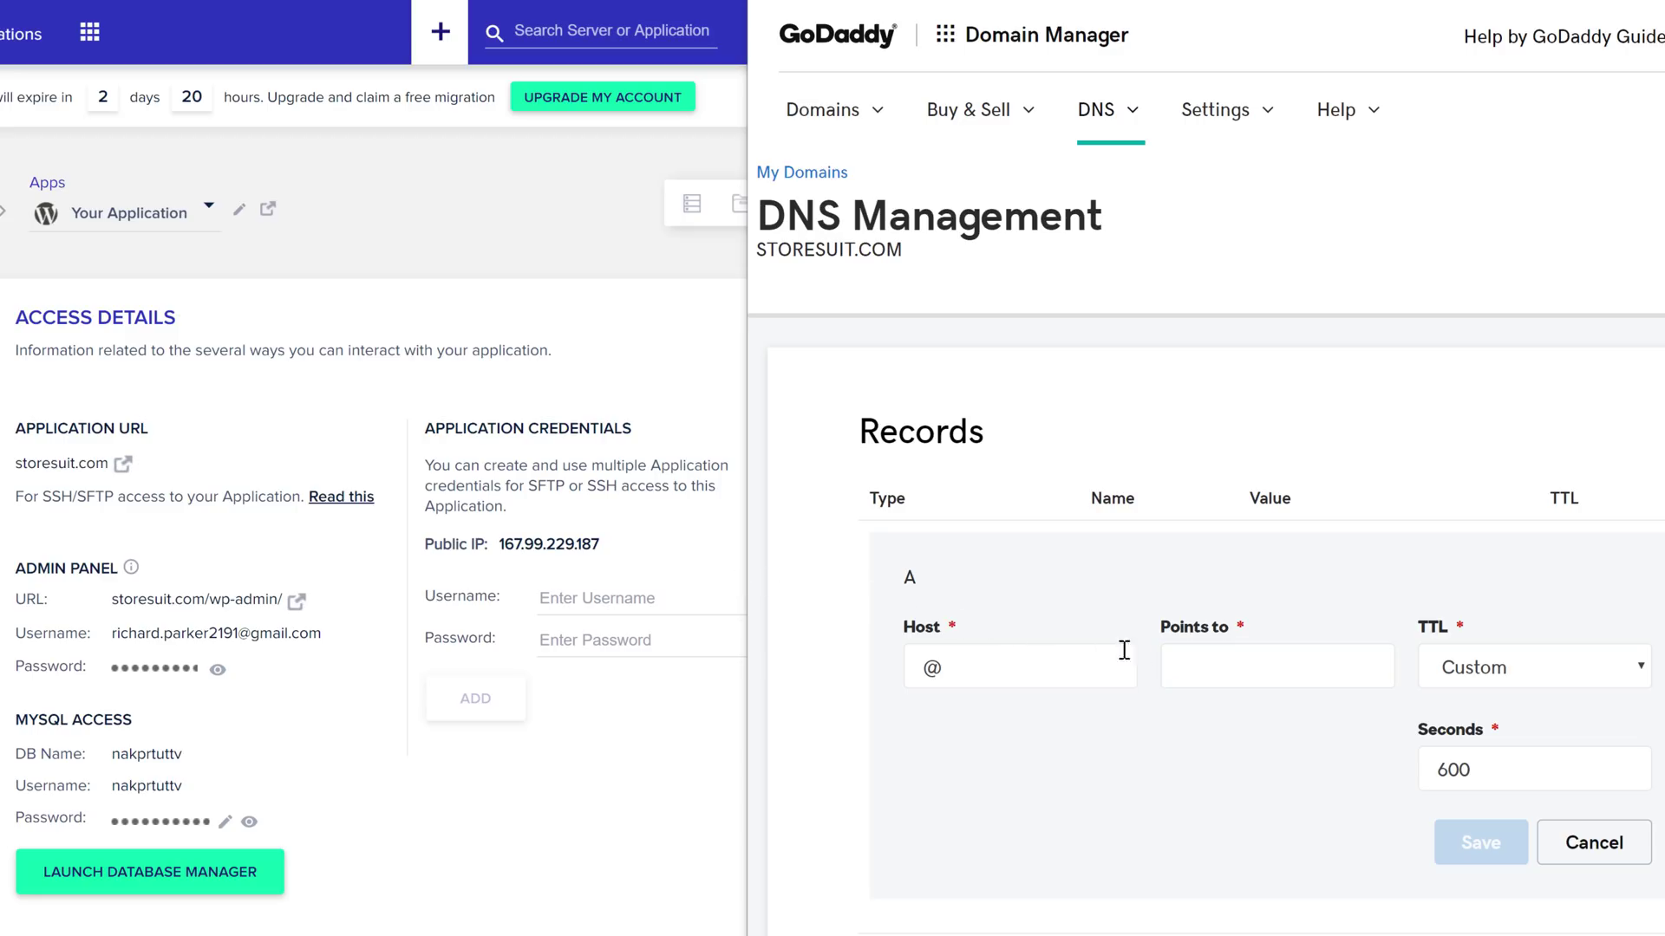
right_click(1244, 674)
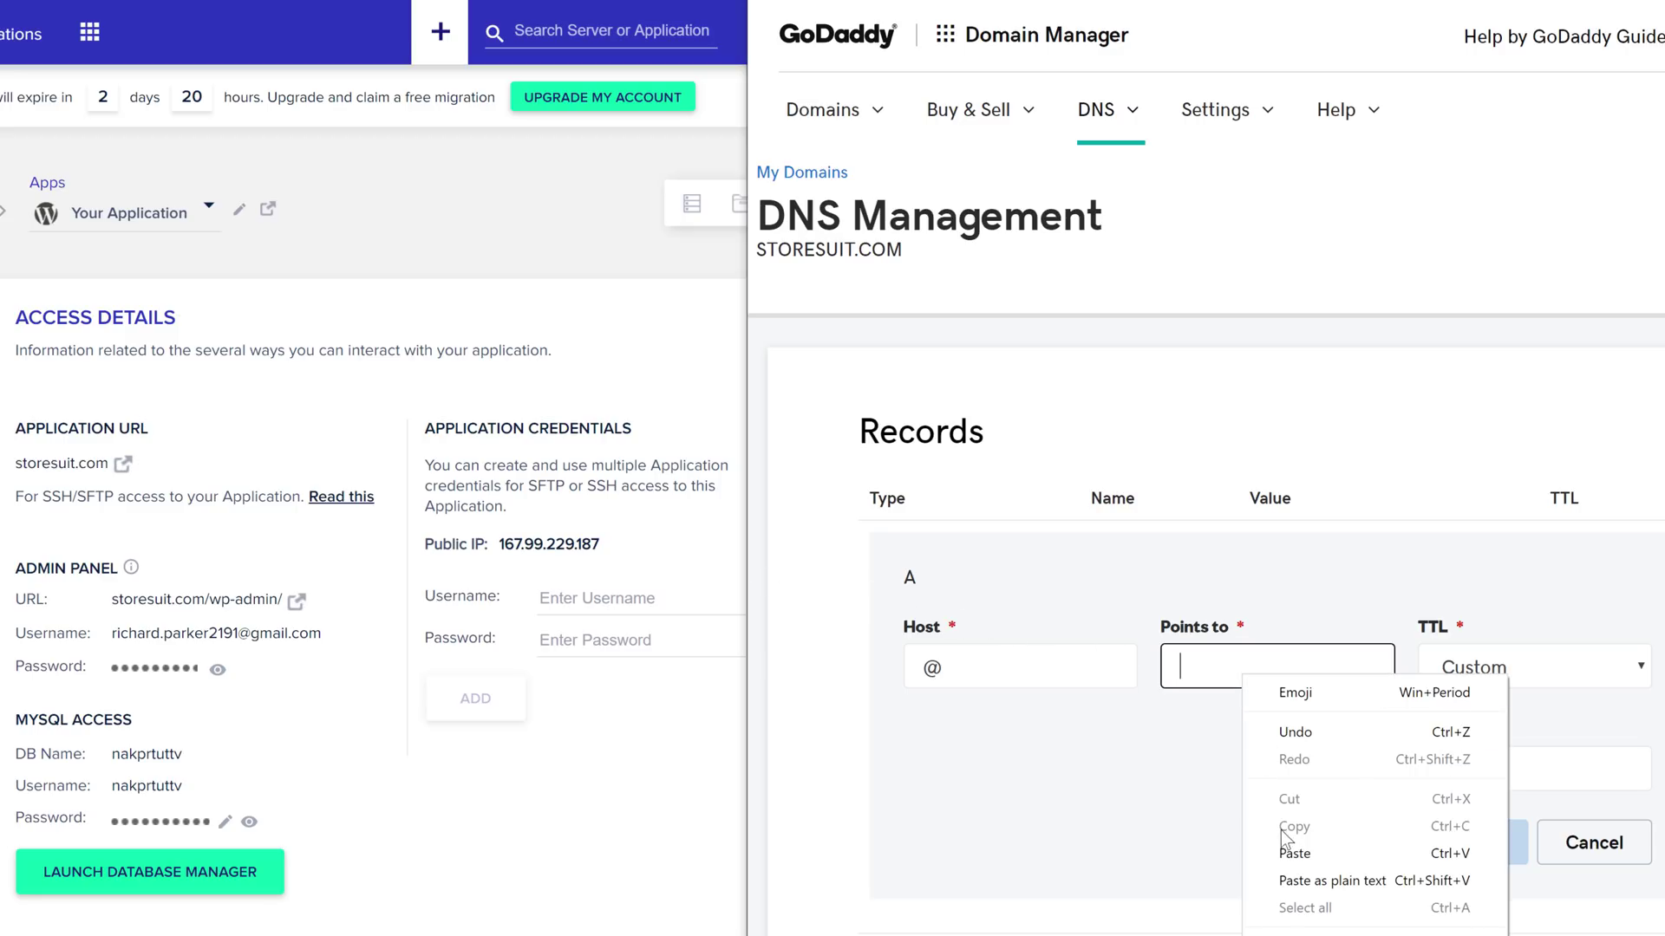
left_click(1294, 854)
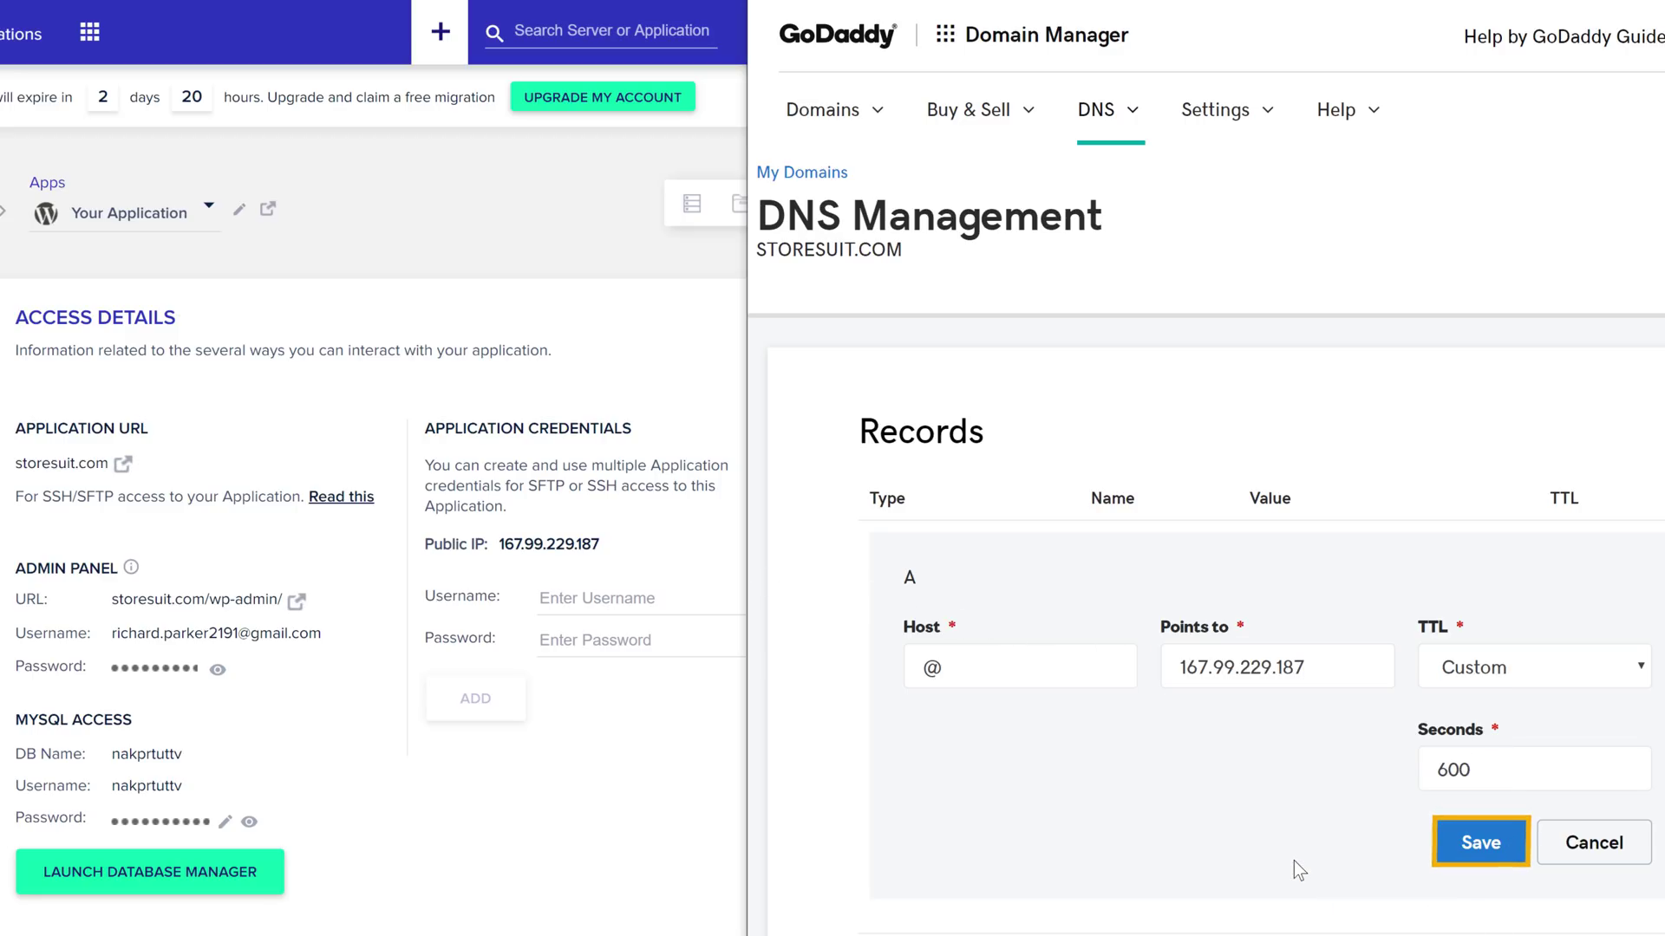
left_click(1480, 856)
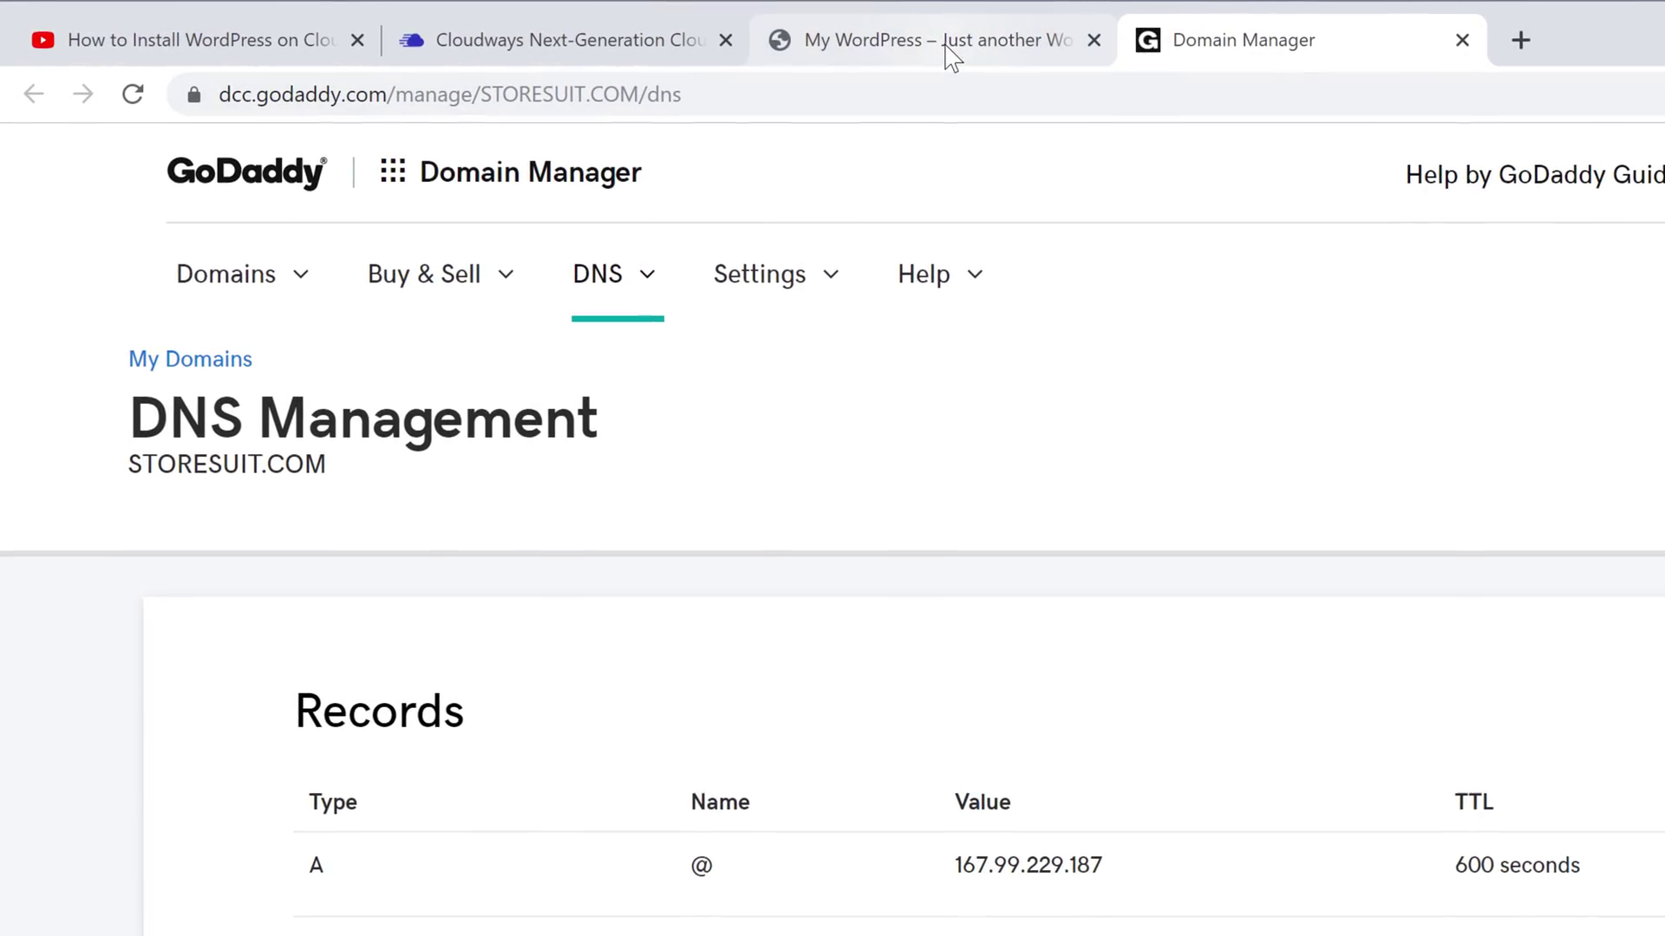
Reload the My WordPress tab to confirm the site loads at storesuit.com, still marked Not secure
left_click(948, 50)
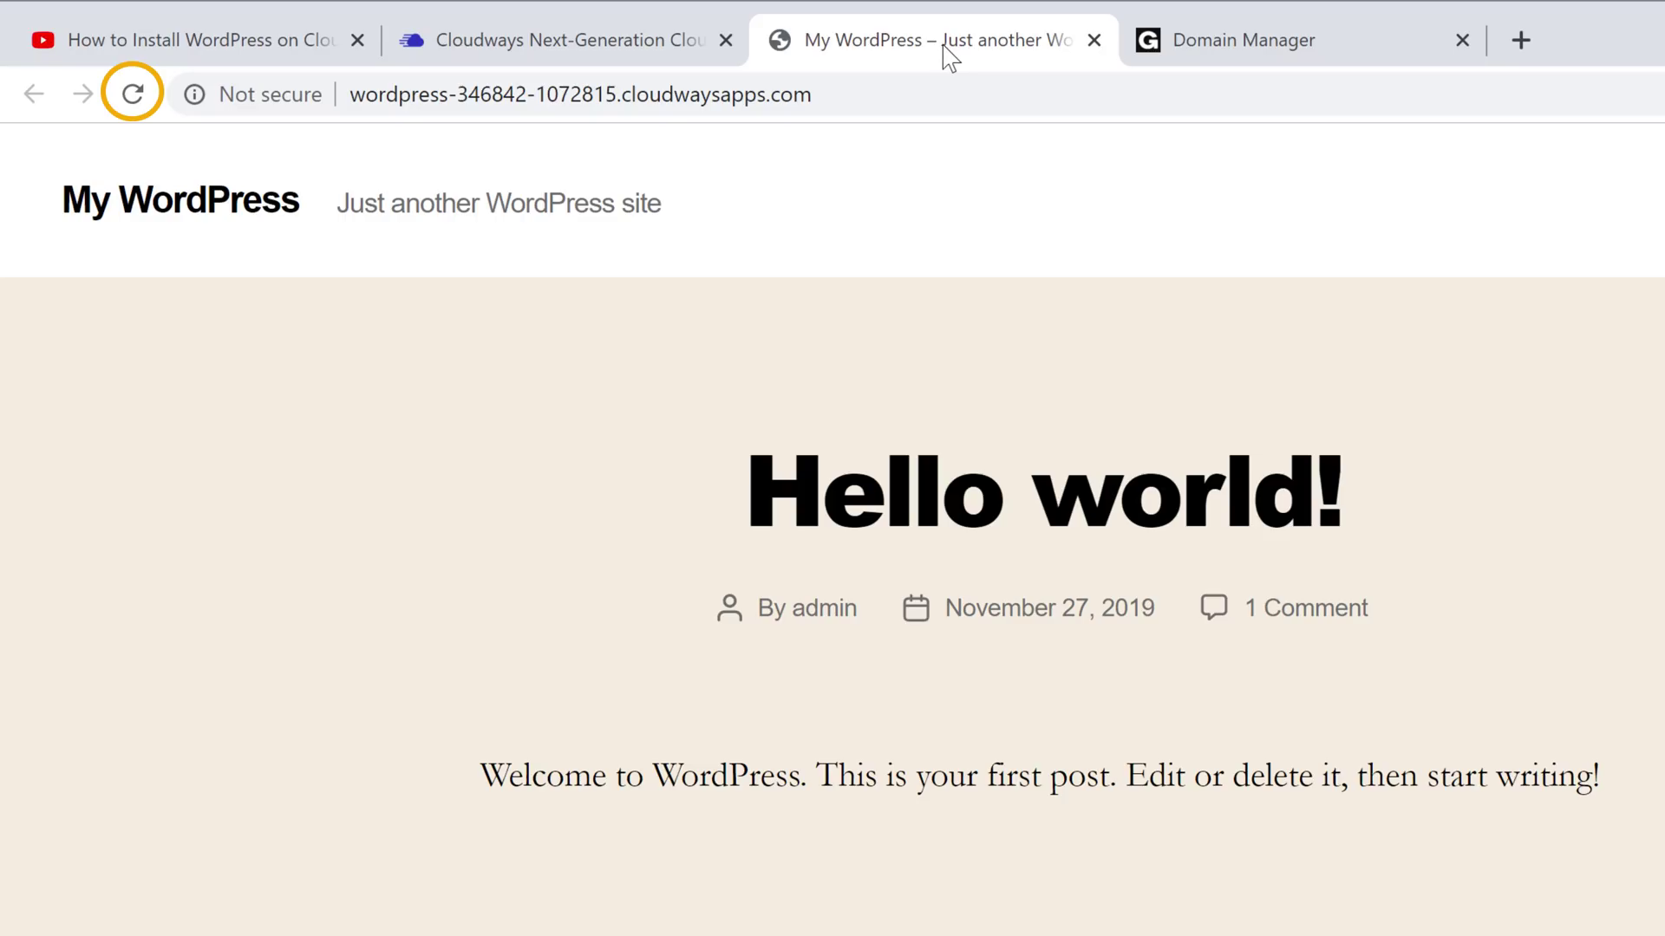
left_click(133, 95)
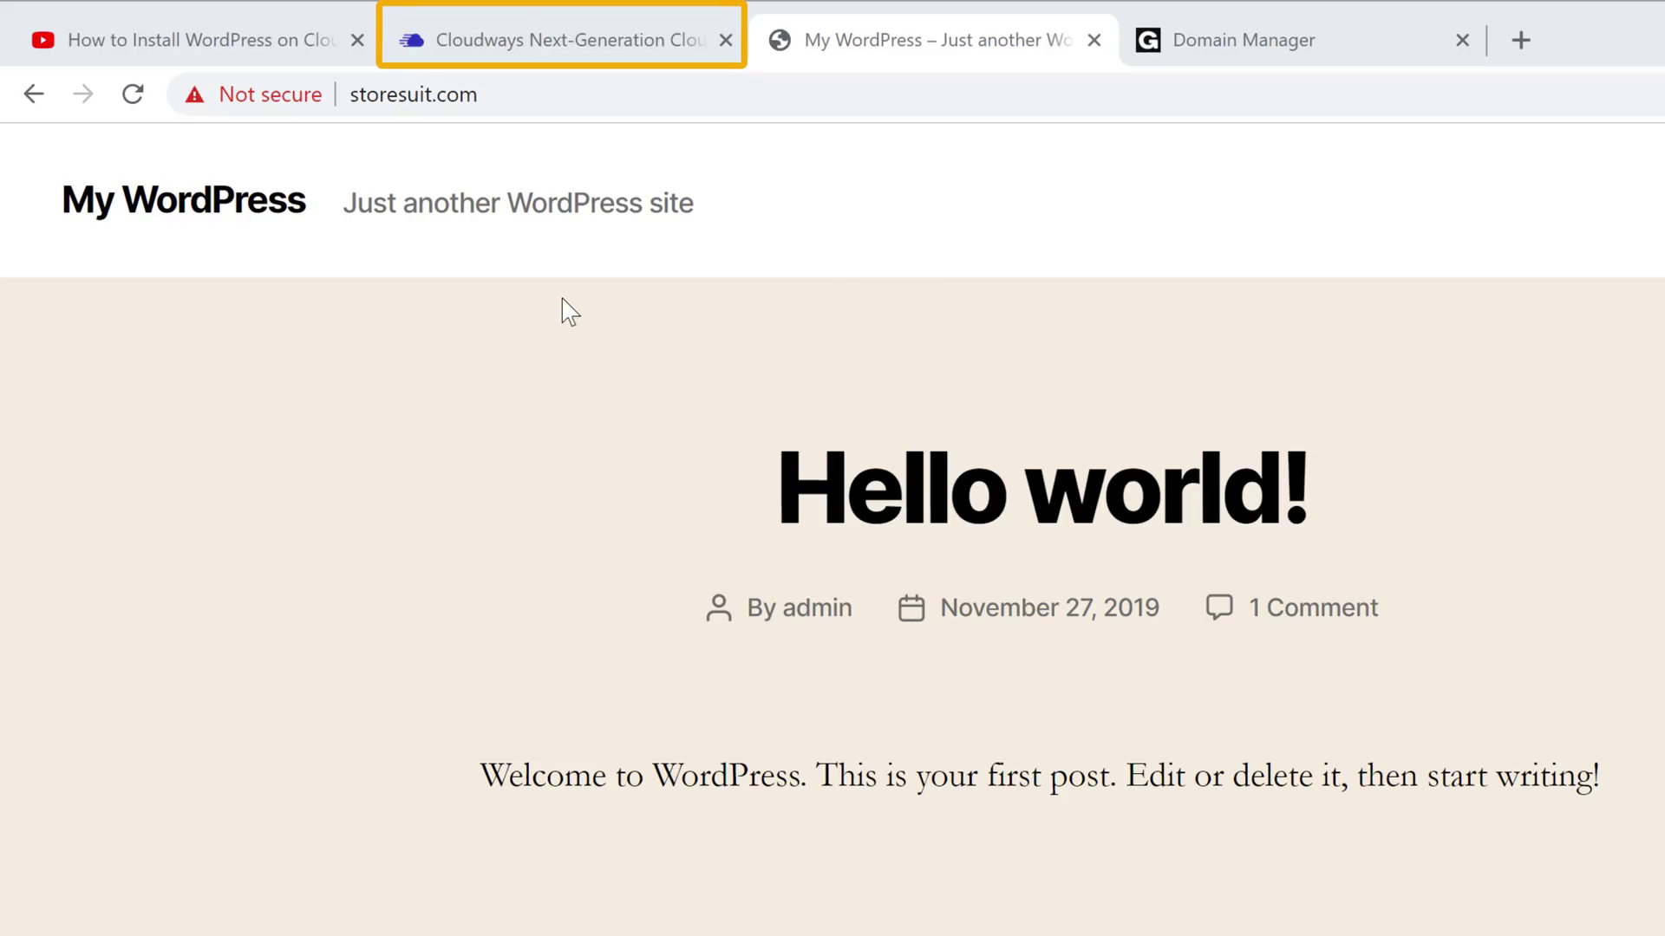
left_click(553, 45)
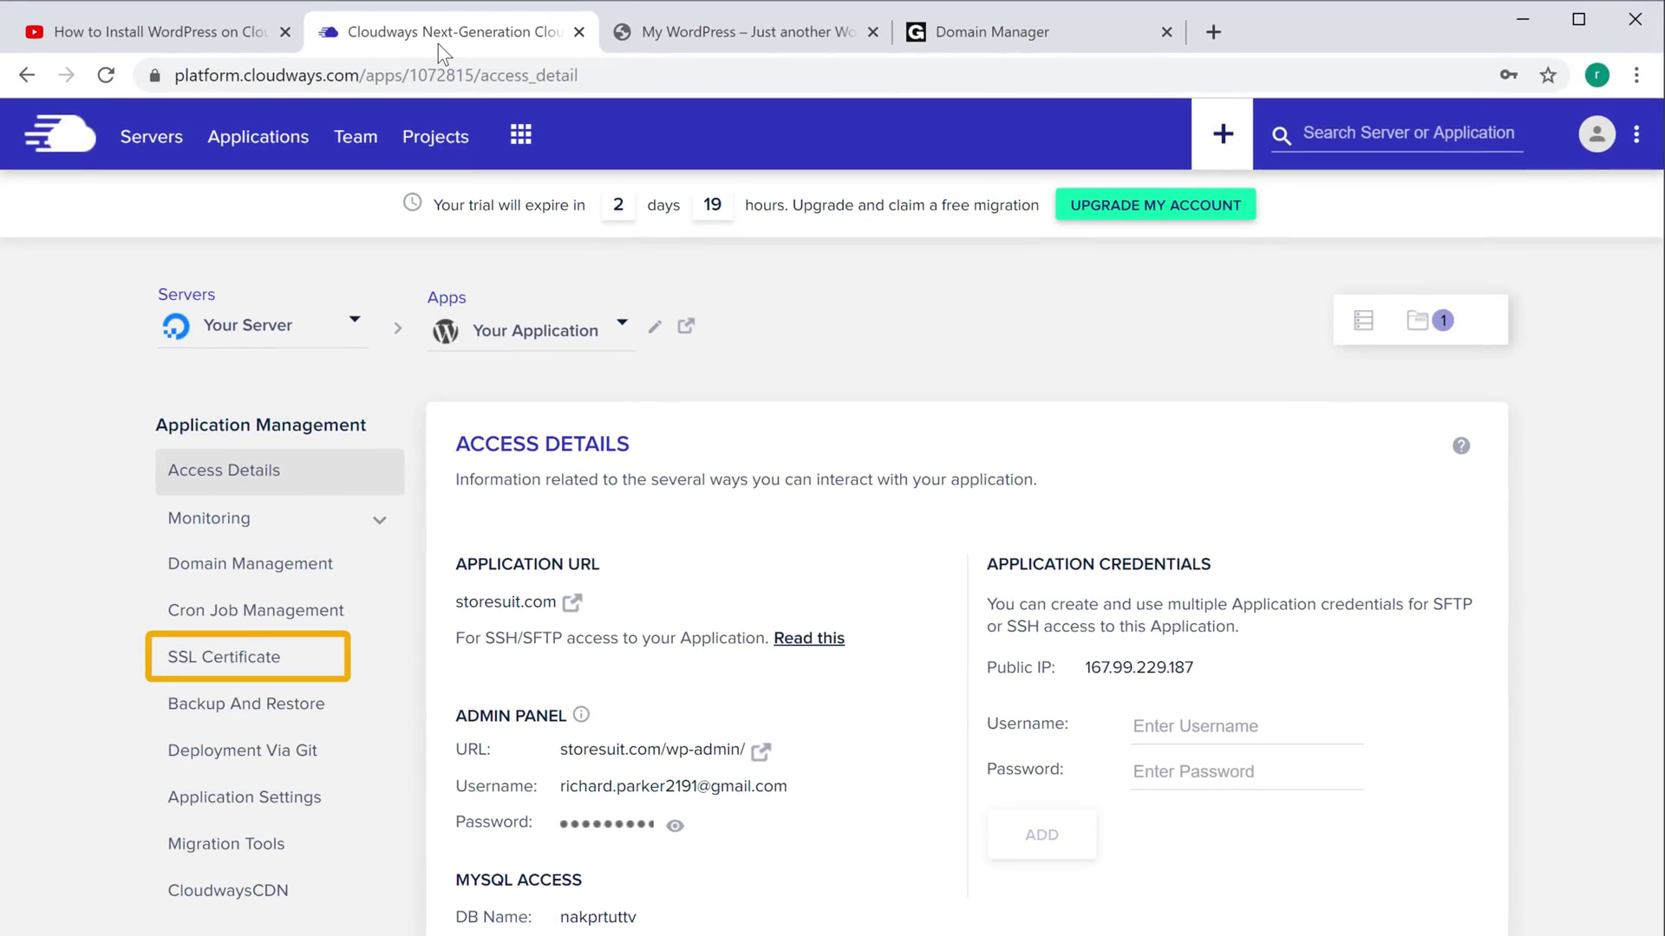
Install a free Let's Encrypt certificate for storesuit.com using the account's contact email address
left_click(217, 607)
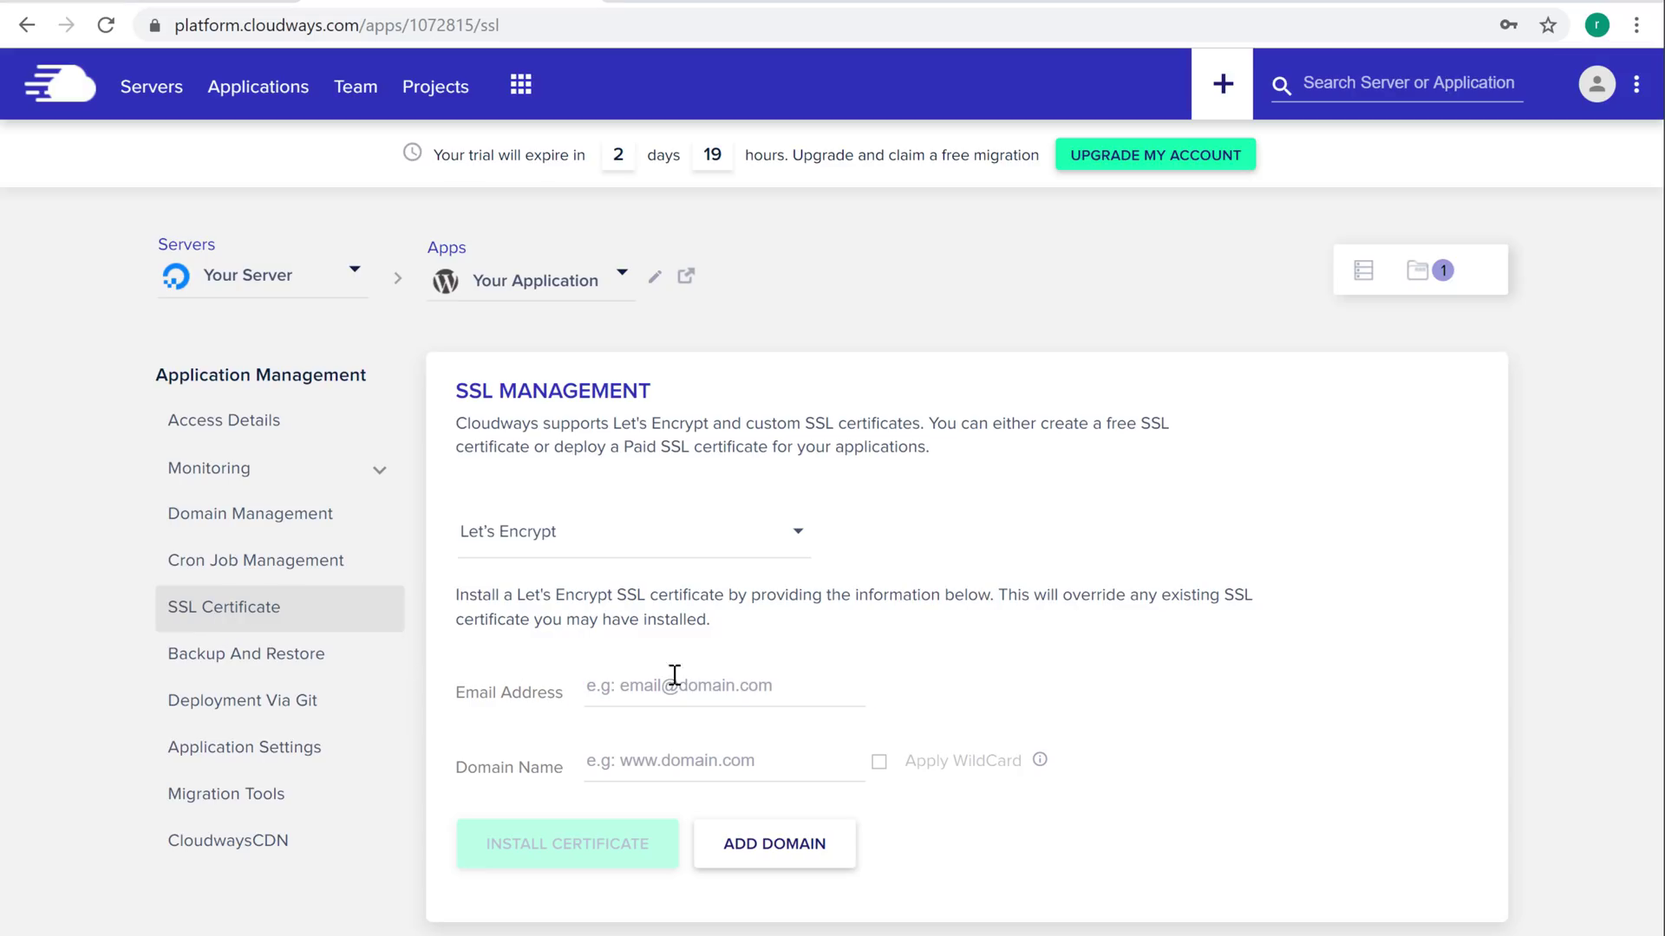
left_click(797, 683)
key("Tab")
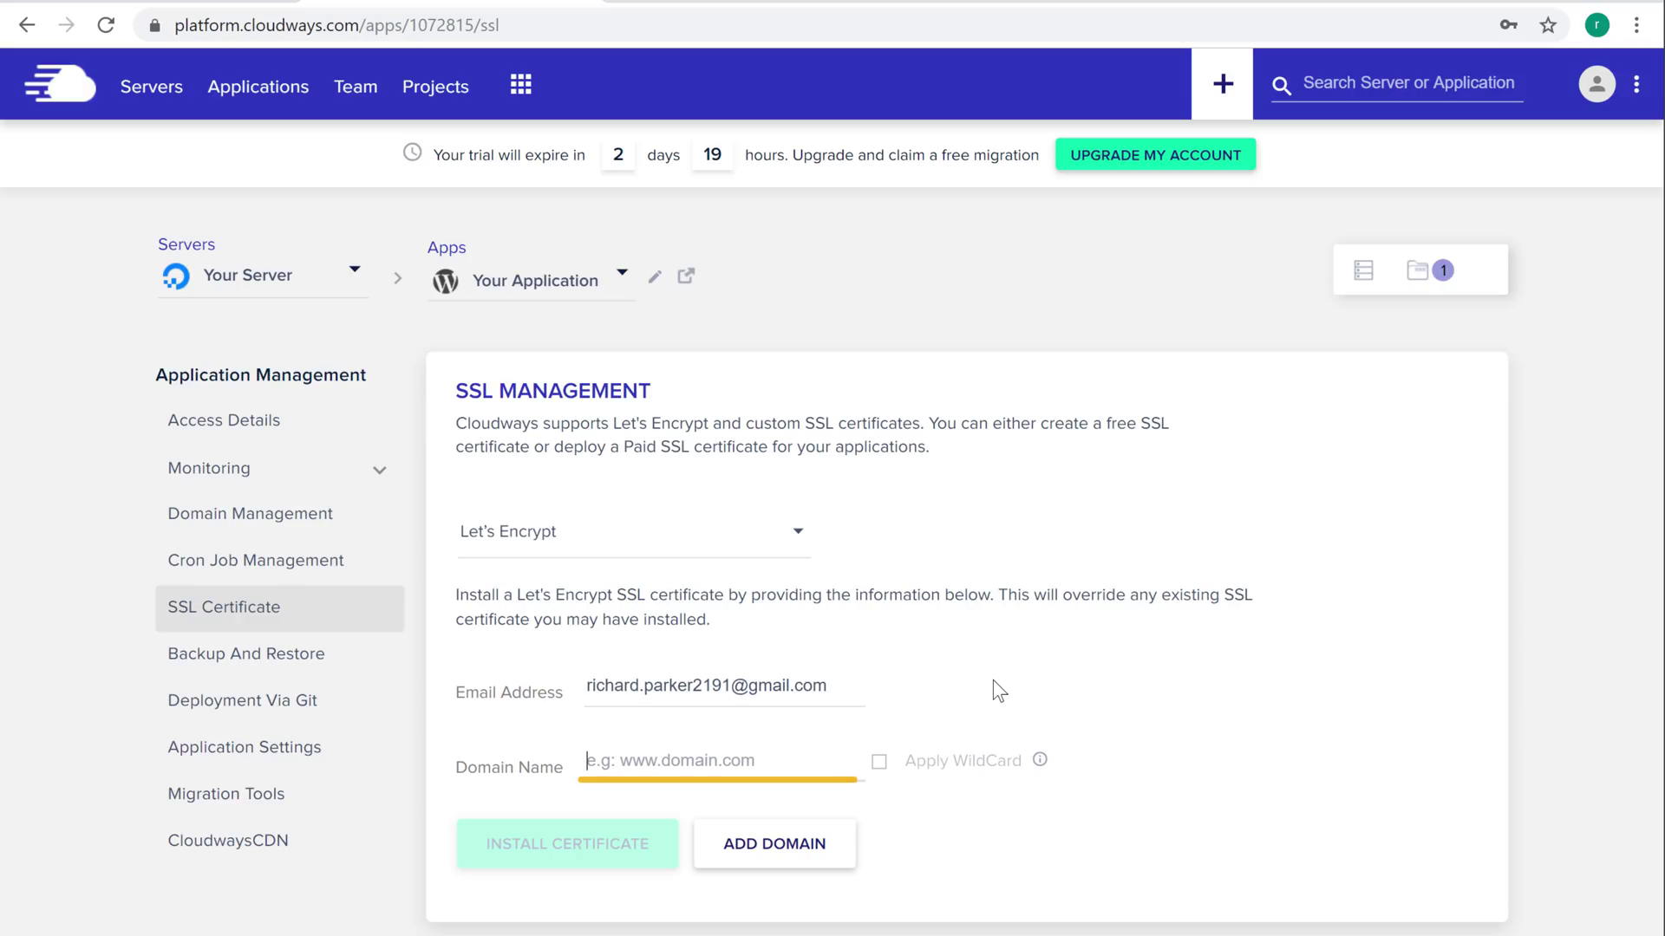
type("storesuit.com")
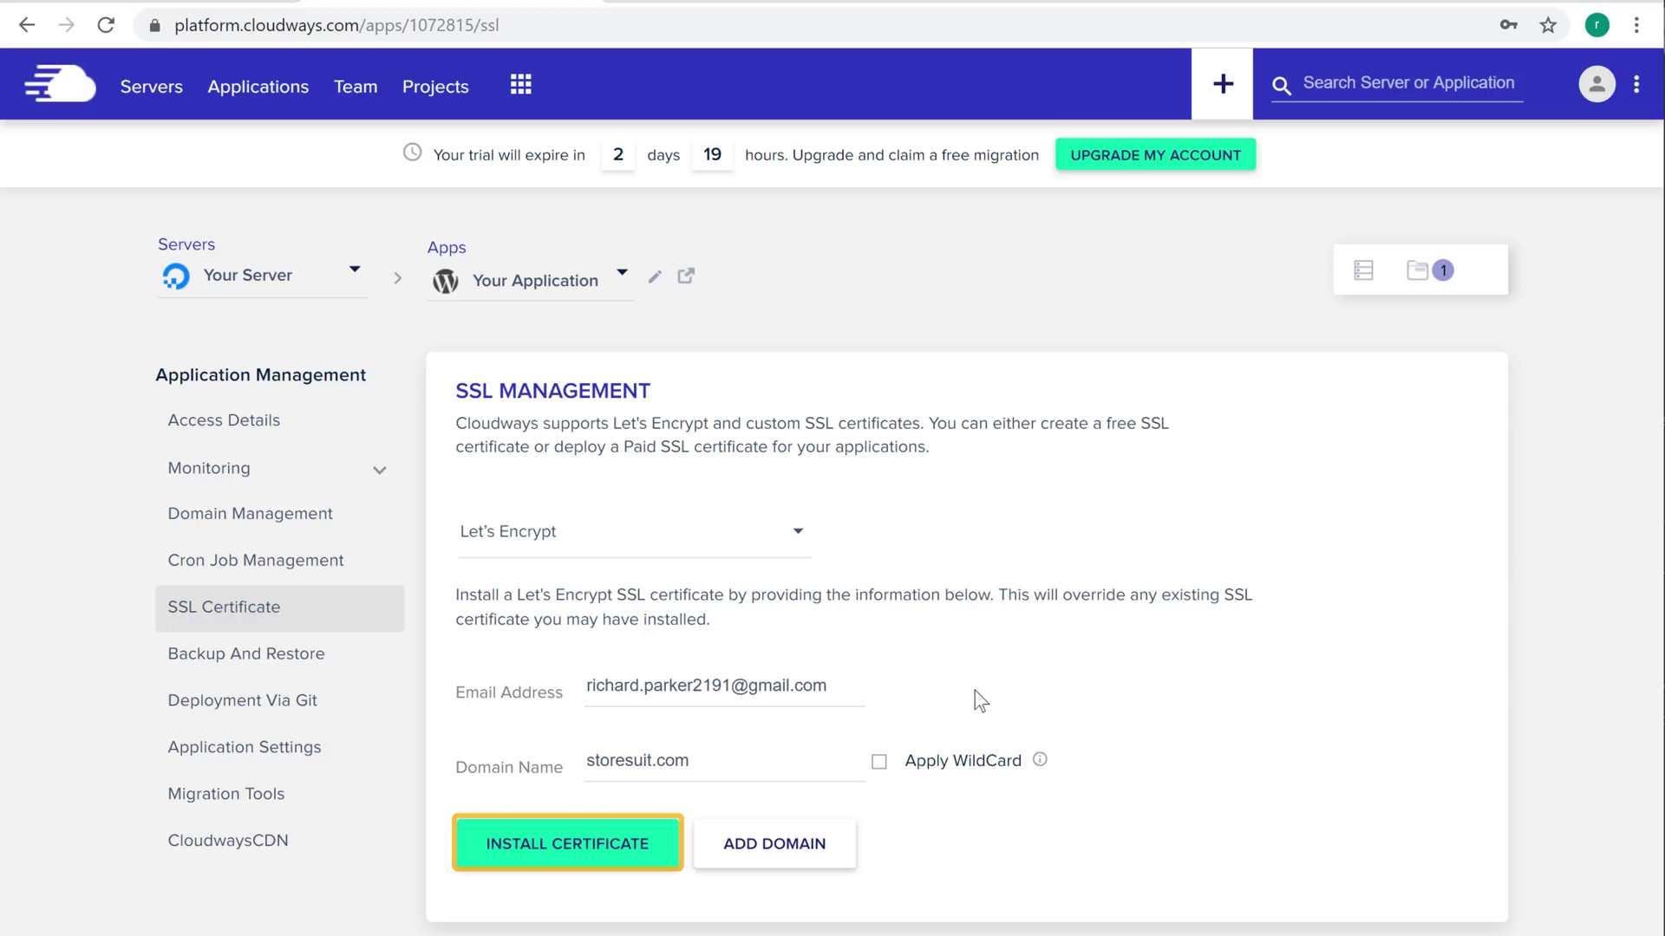
left_click(568, 844)
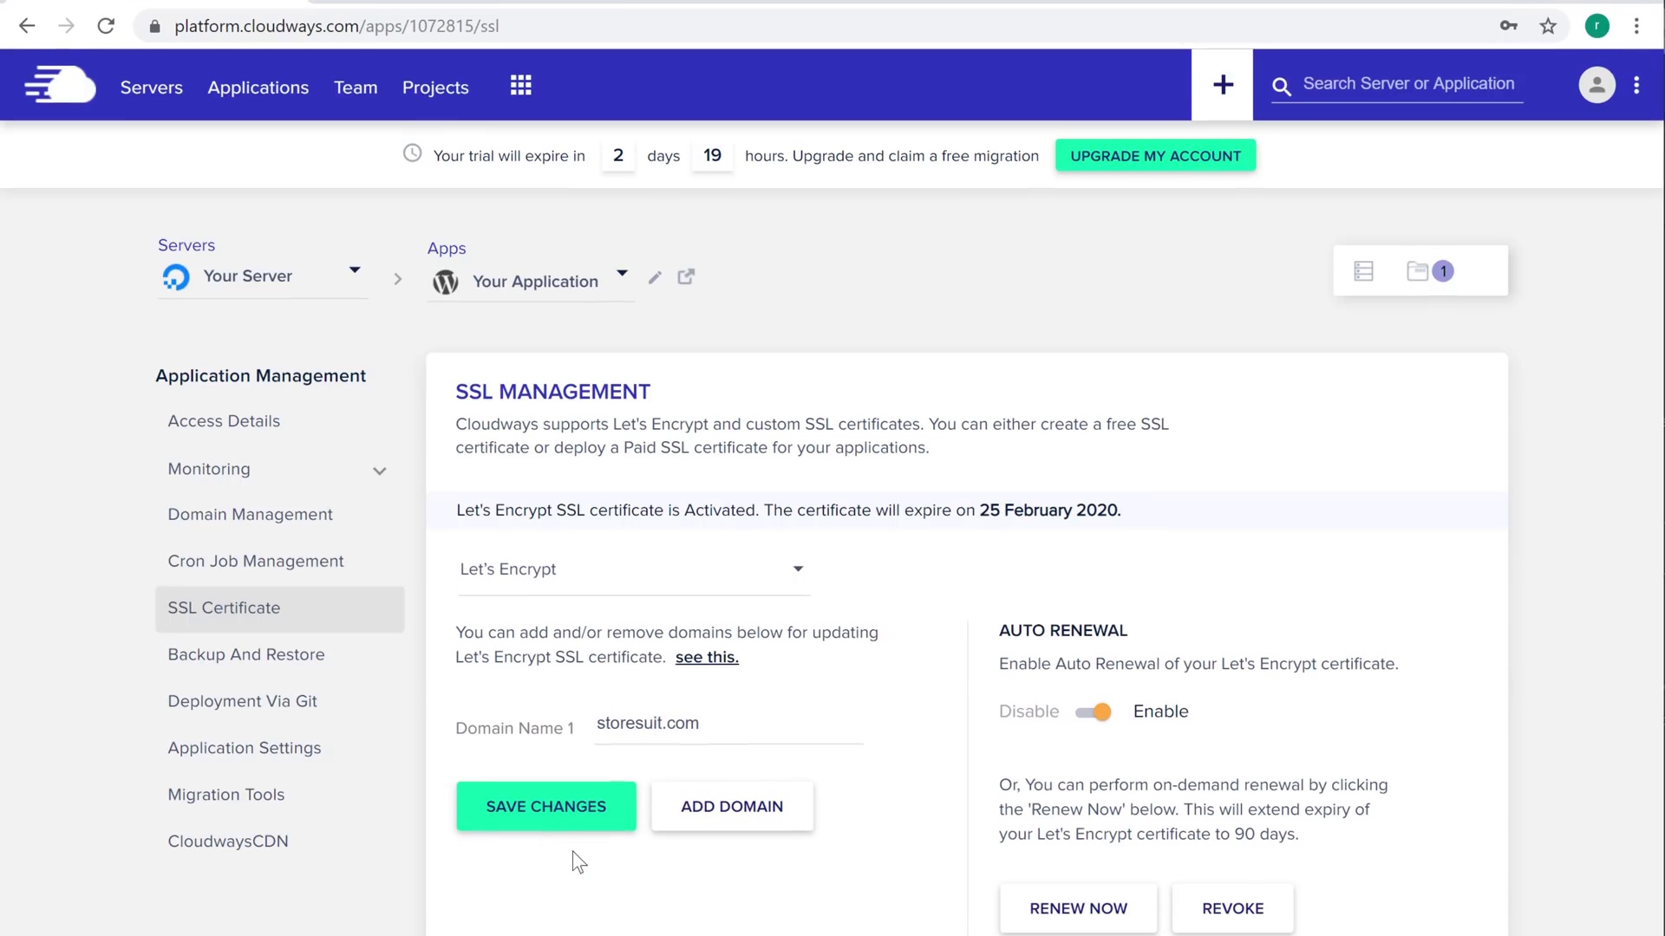
left_click(395, 41)
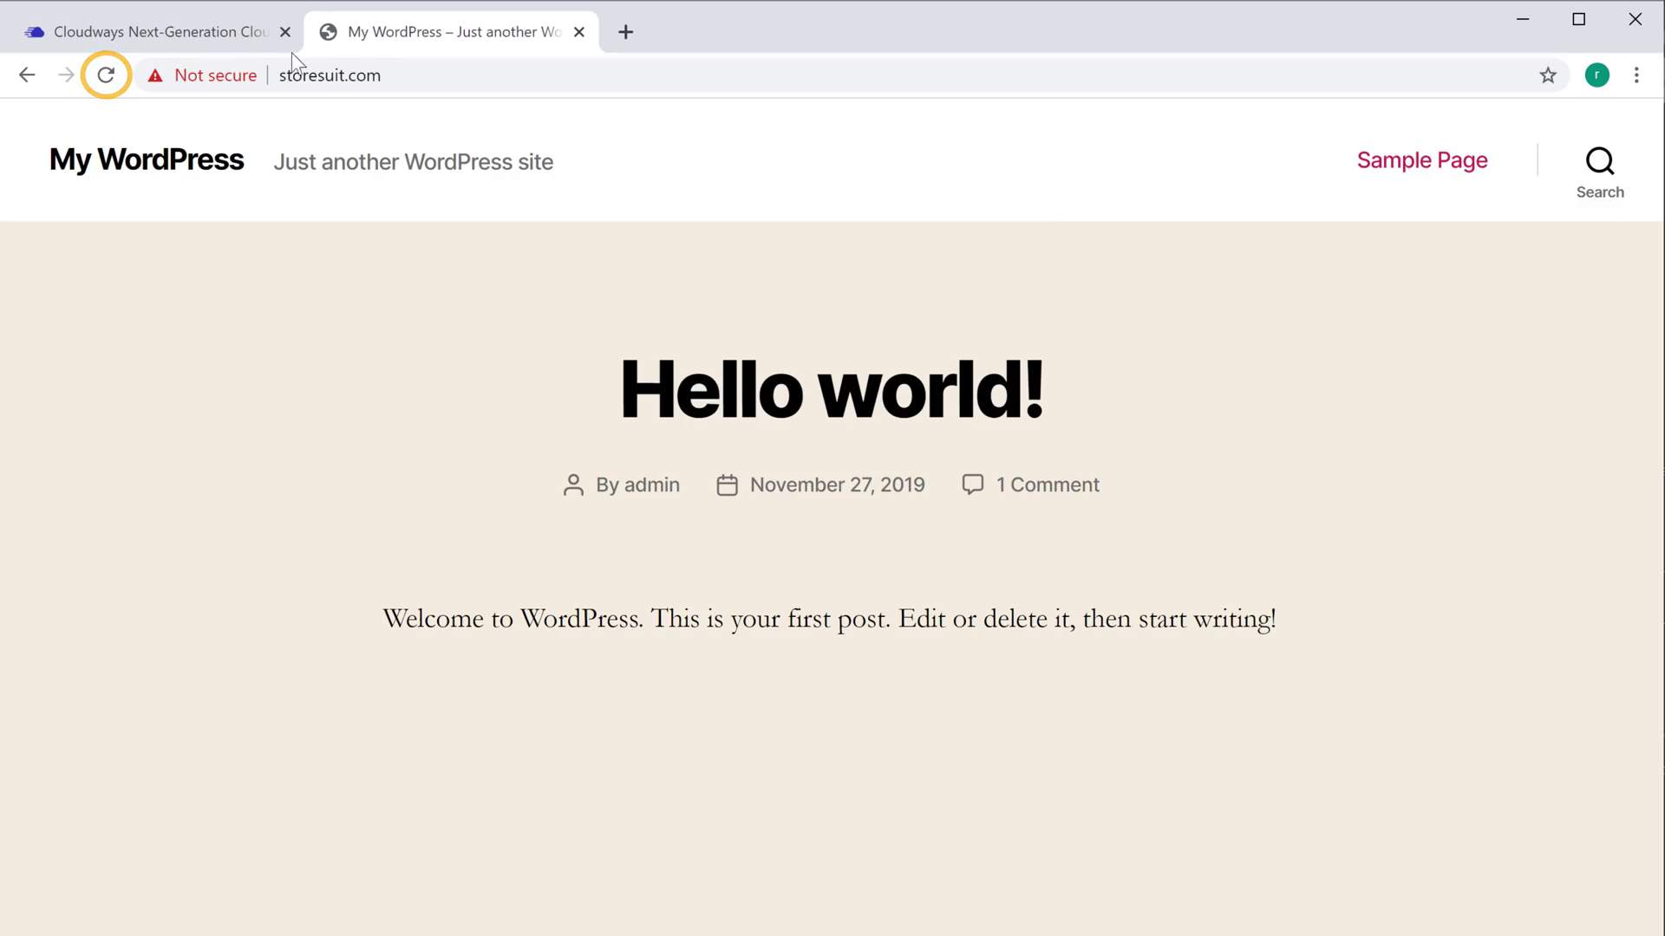
Reload storesuit.com to confirm it now loads over HTTPS with the lock icon
left_click(107, 76)
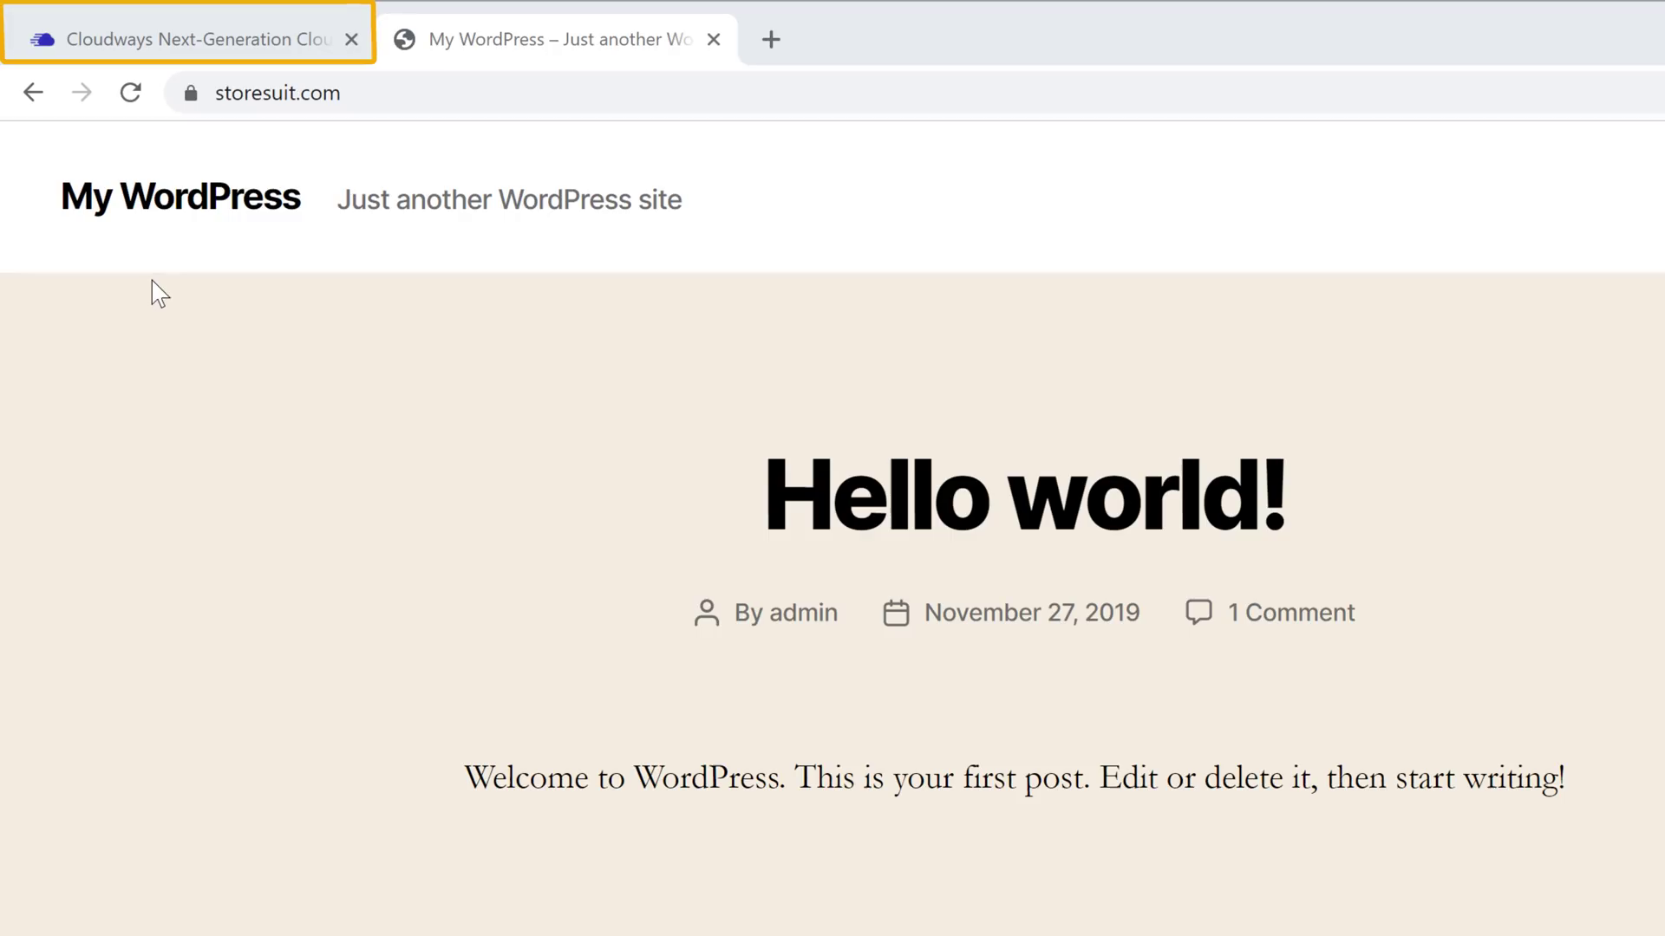
left_click(132, 51)
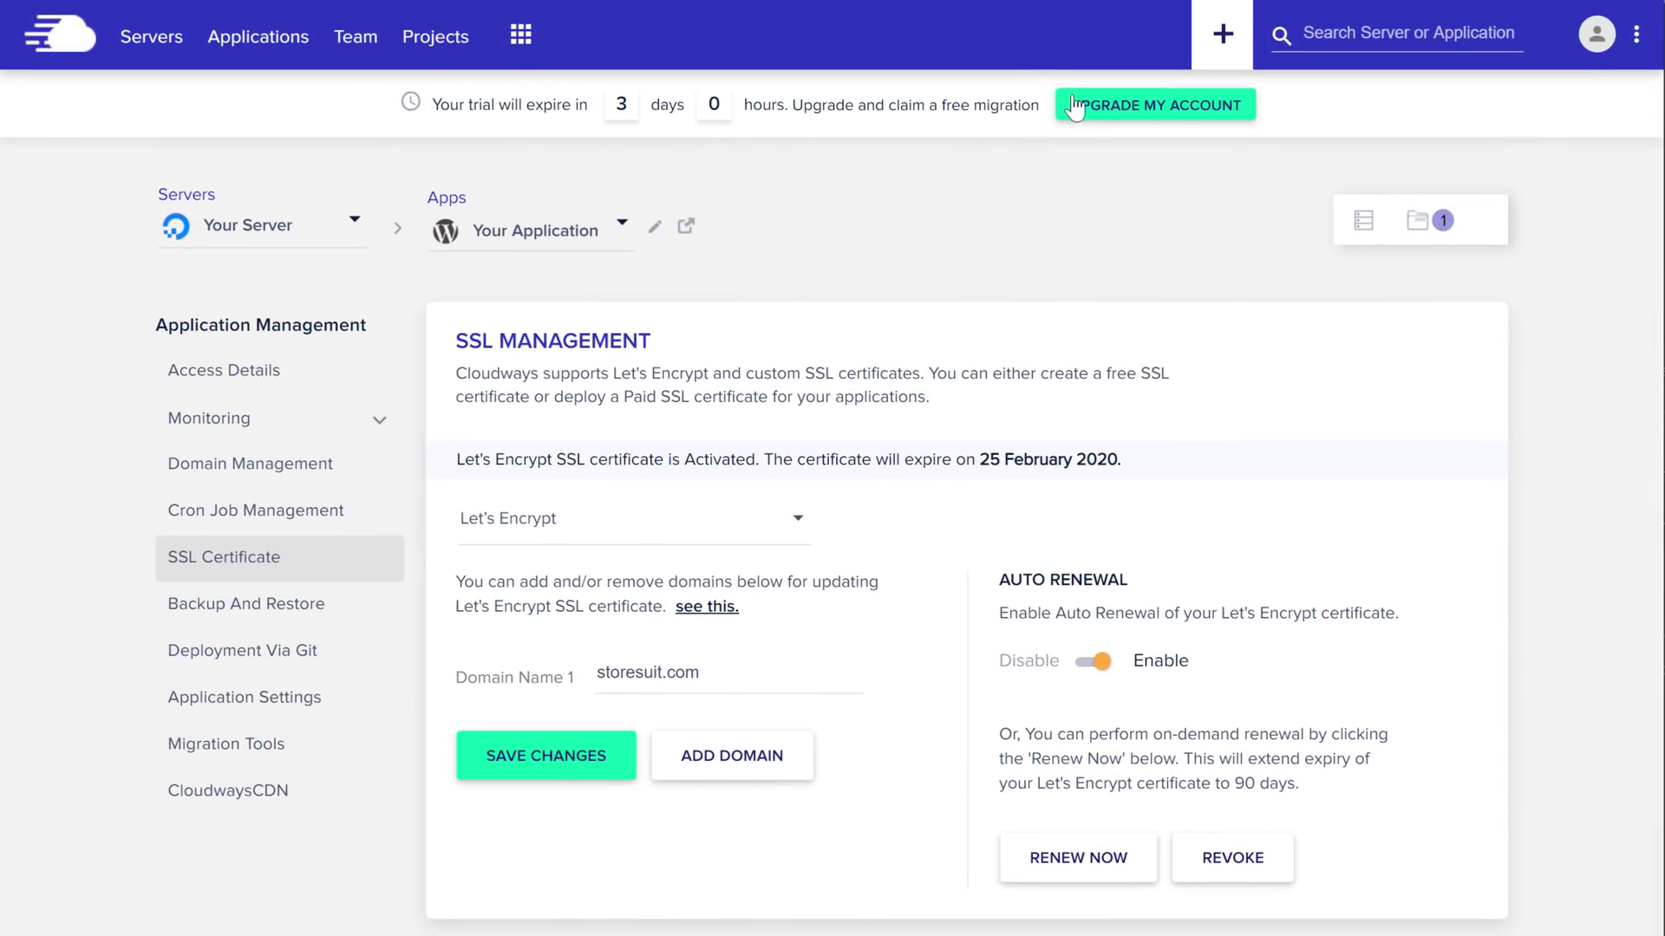
Upgrade the trial account by entering the card and billing details and authorizing payment
left_click(1108, 127)
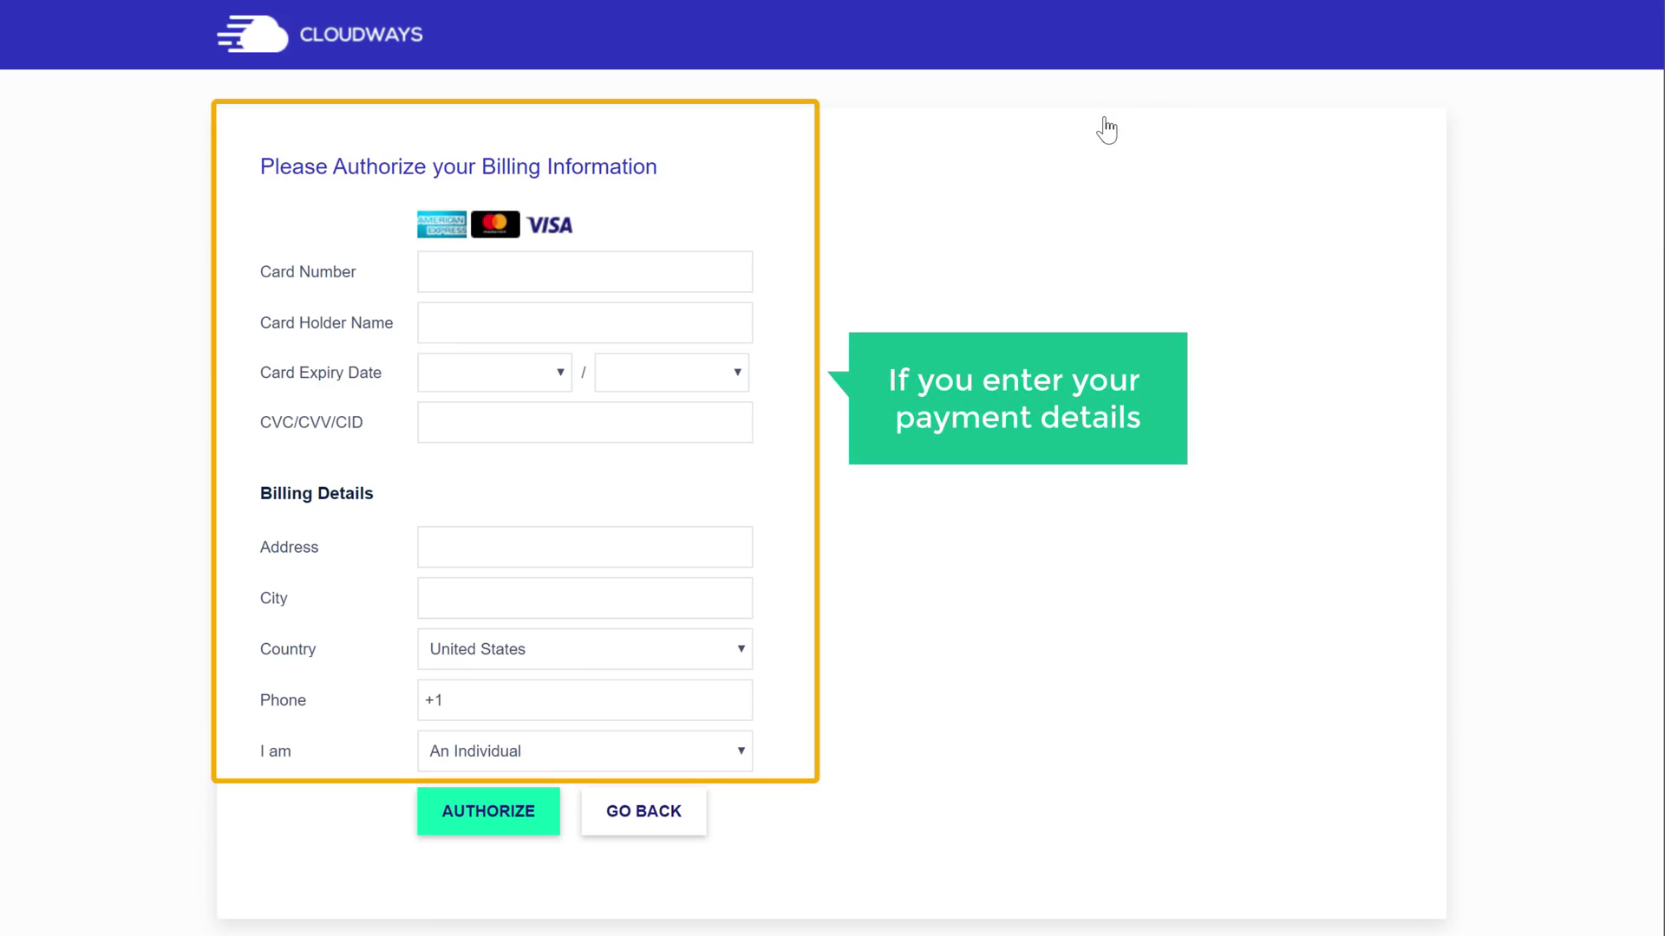
left_click(627, 271)
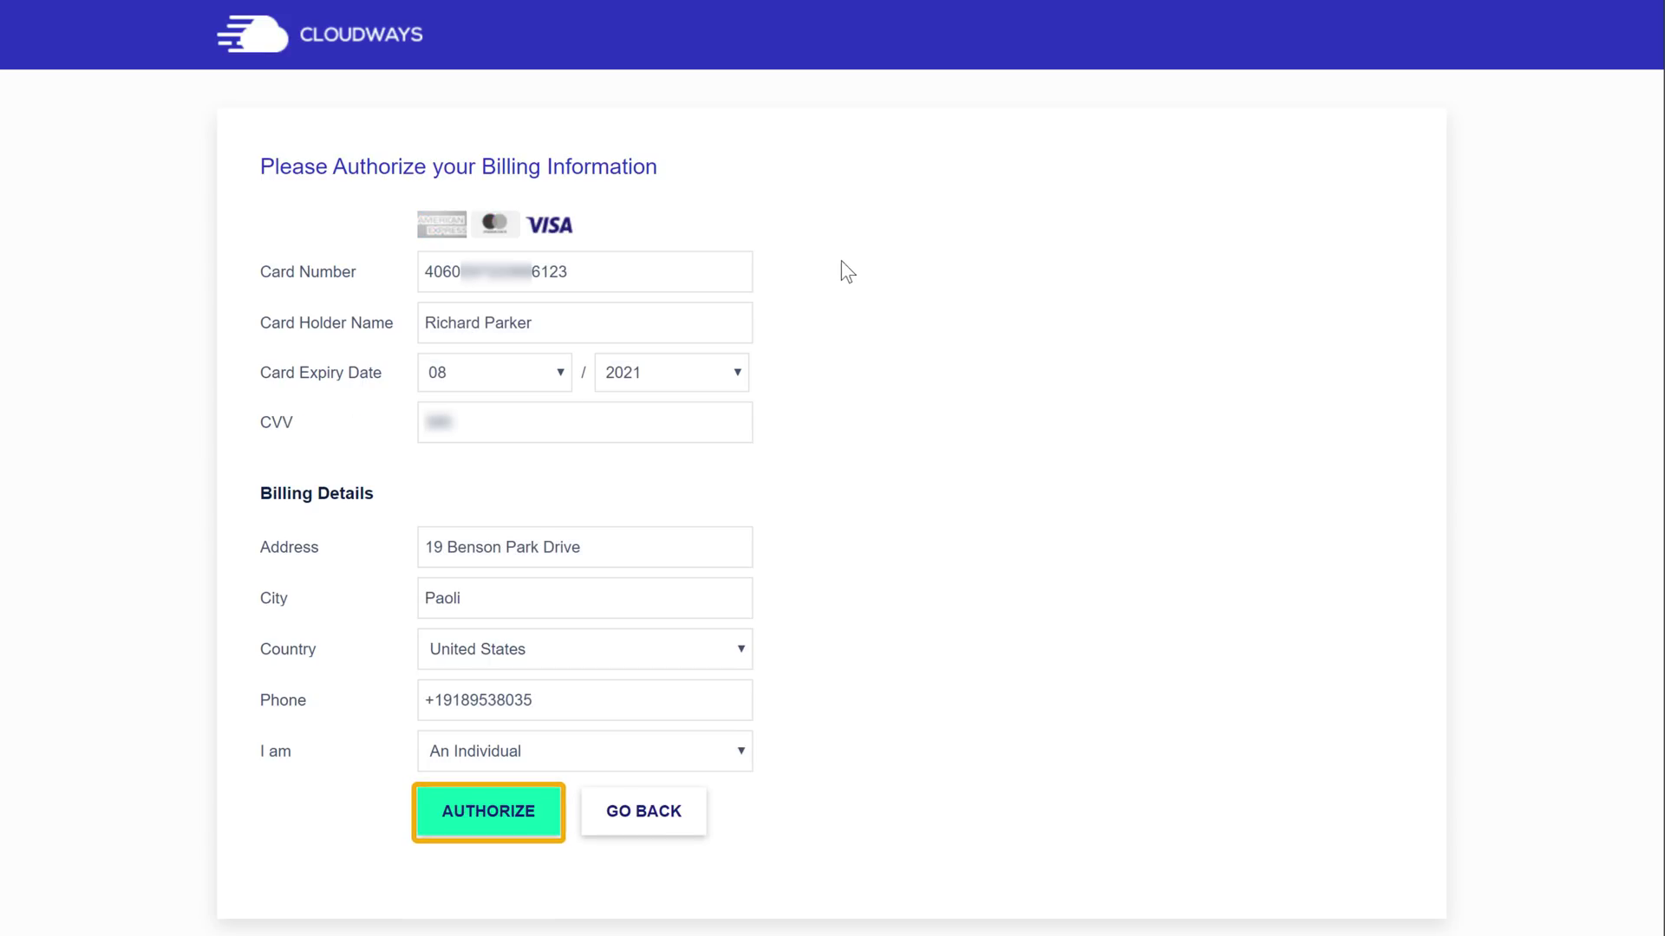
left_click(485, 828)
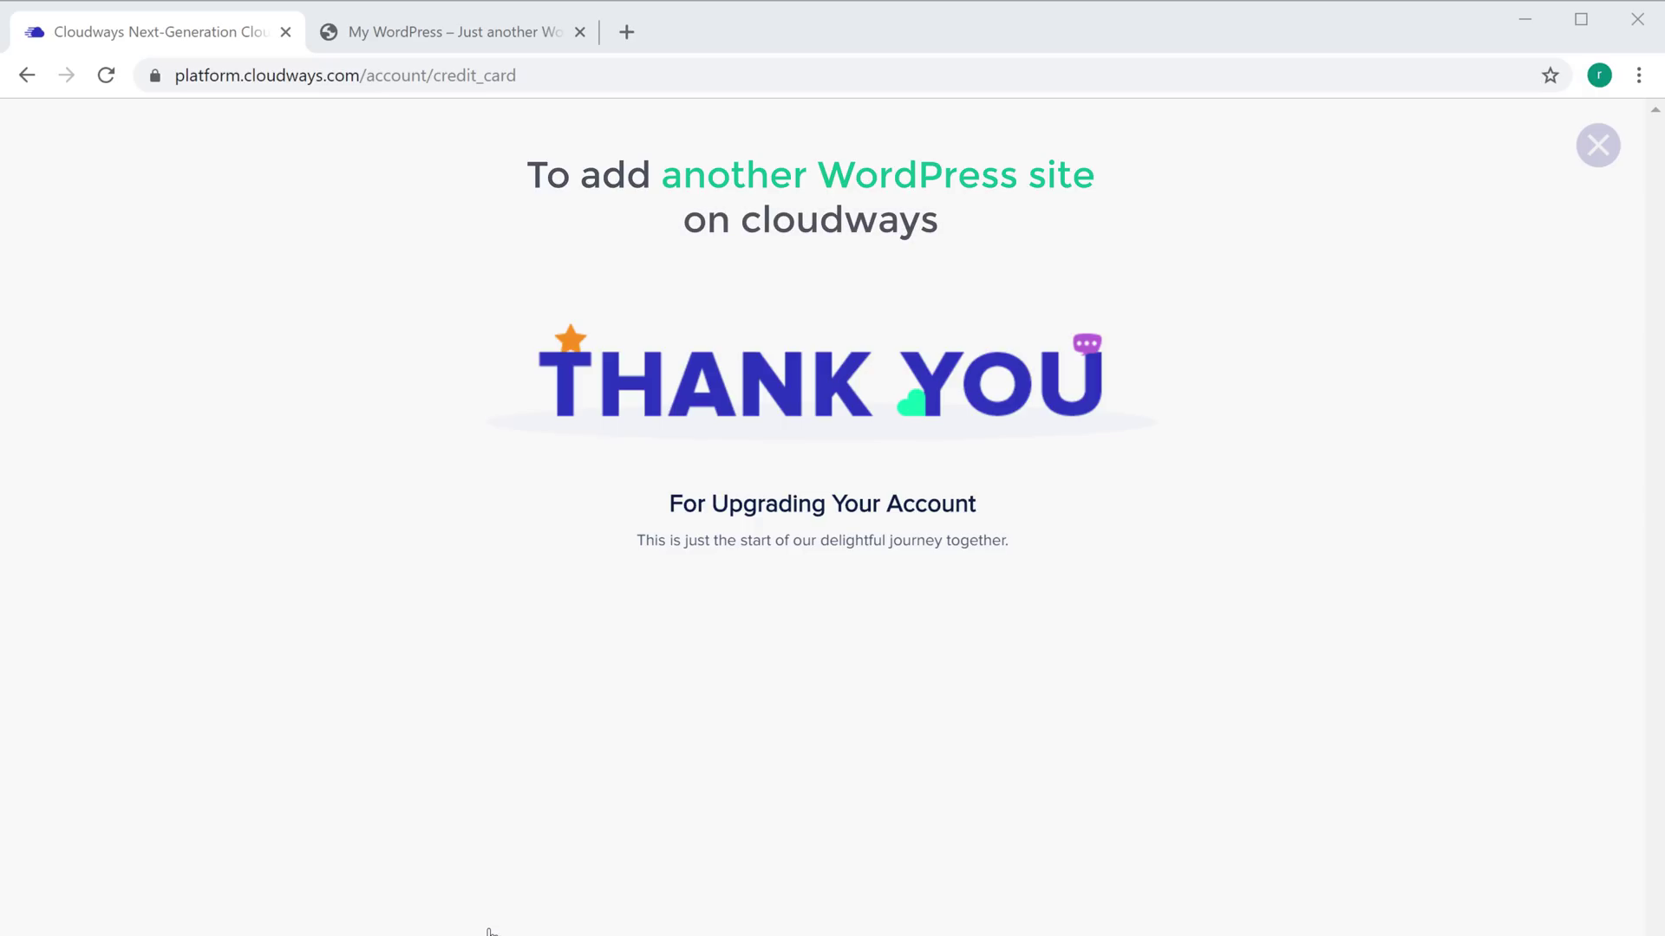
left_click(1595, 149)
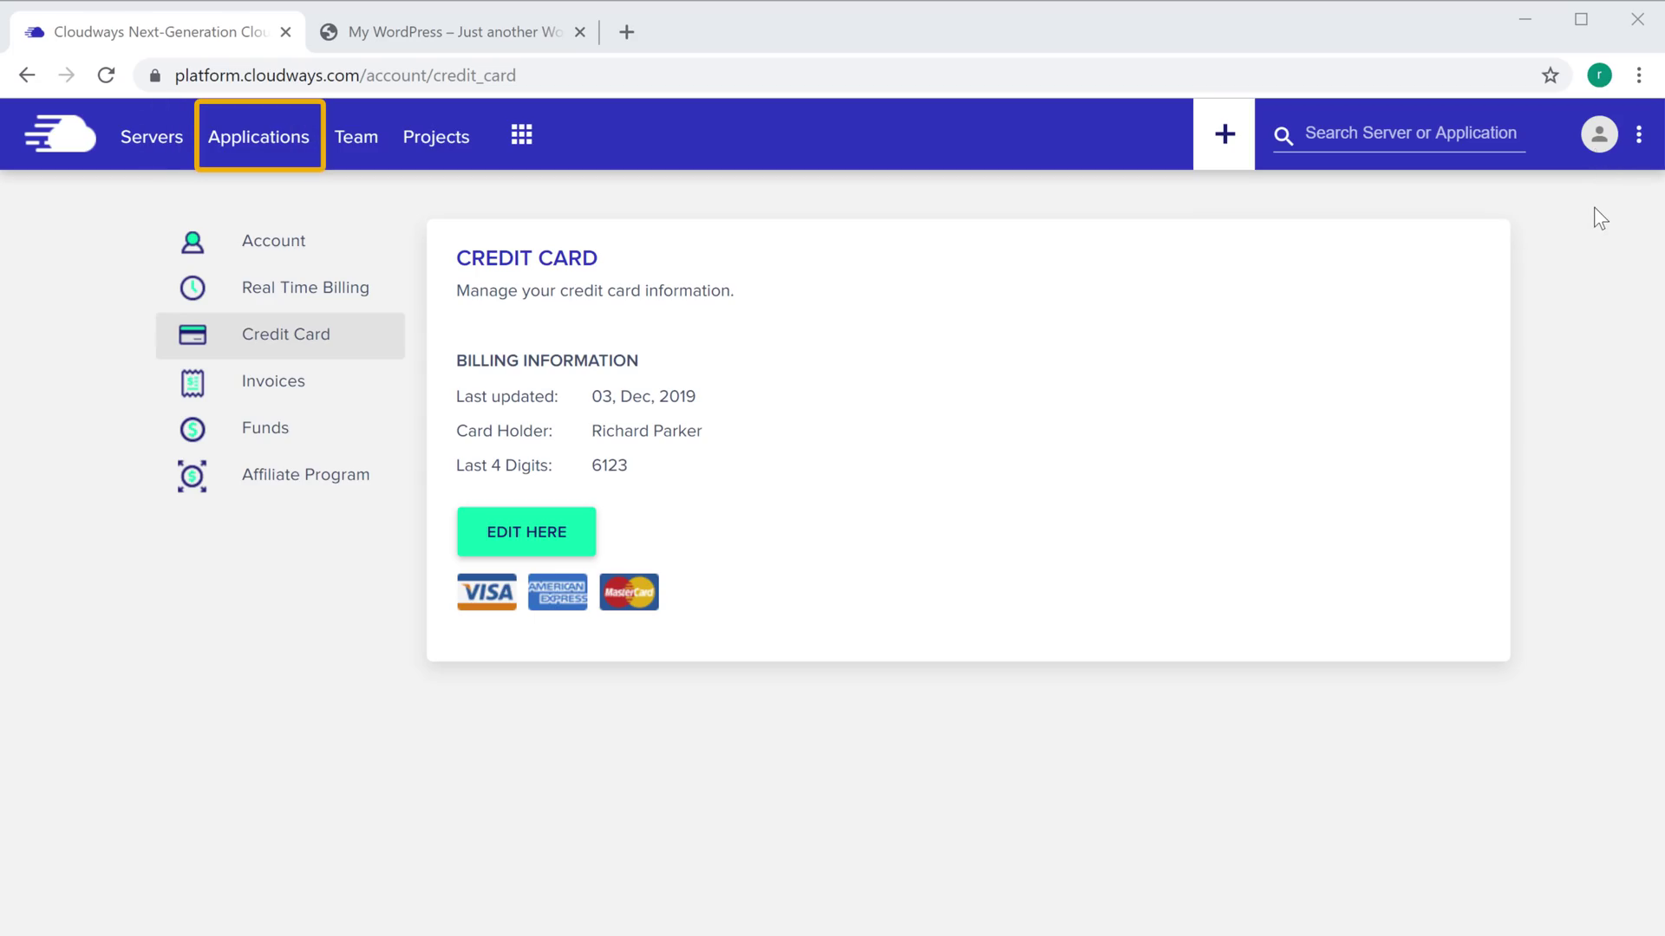
Add a WordPress 5.2.4 application named 'My Second Site' on Your Server
left_click(260, 154)
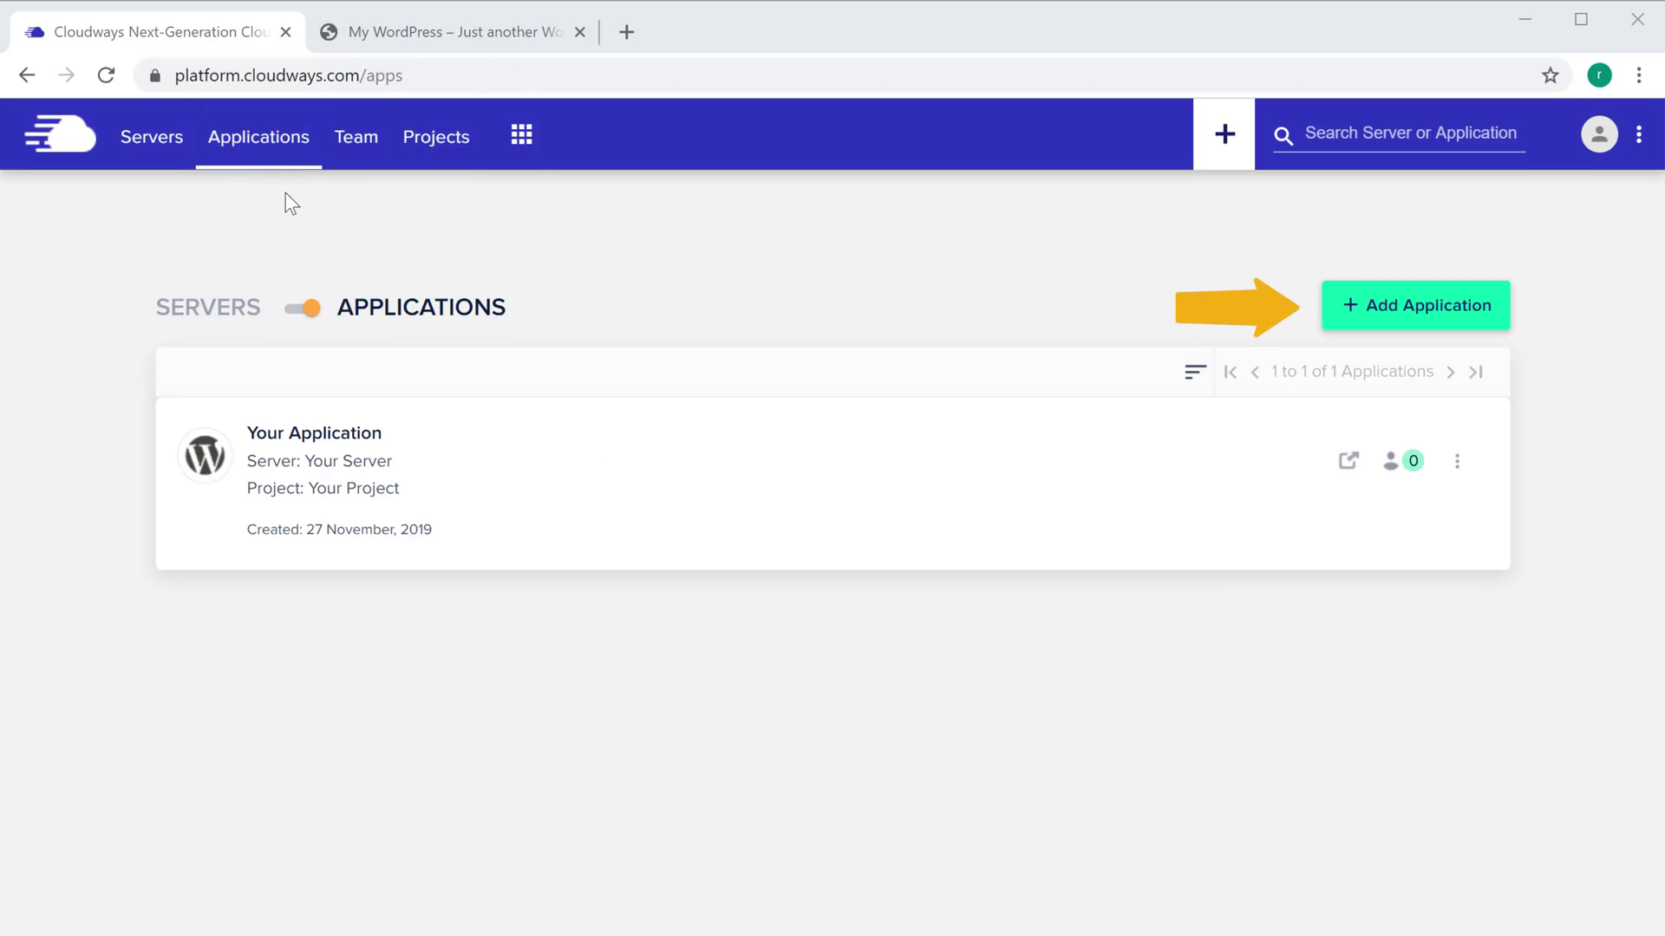
left_click(1391, 323)
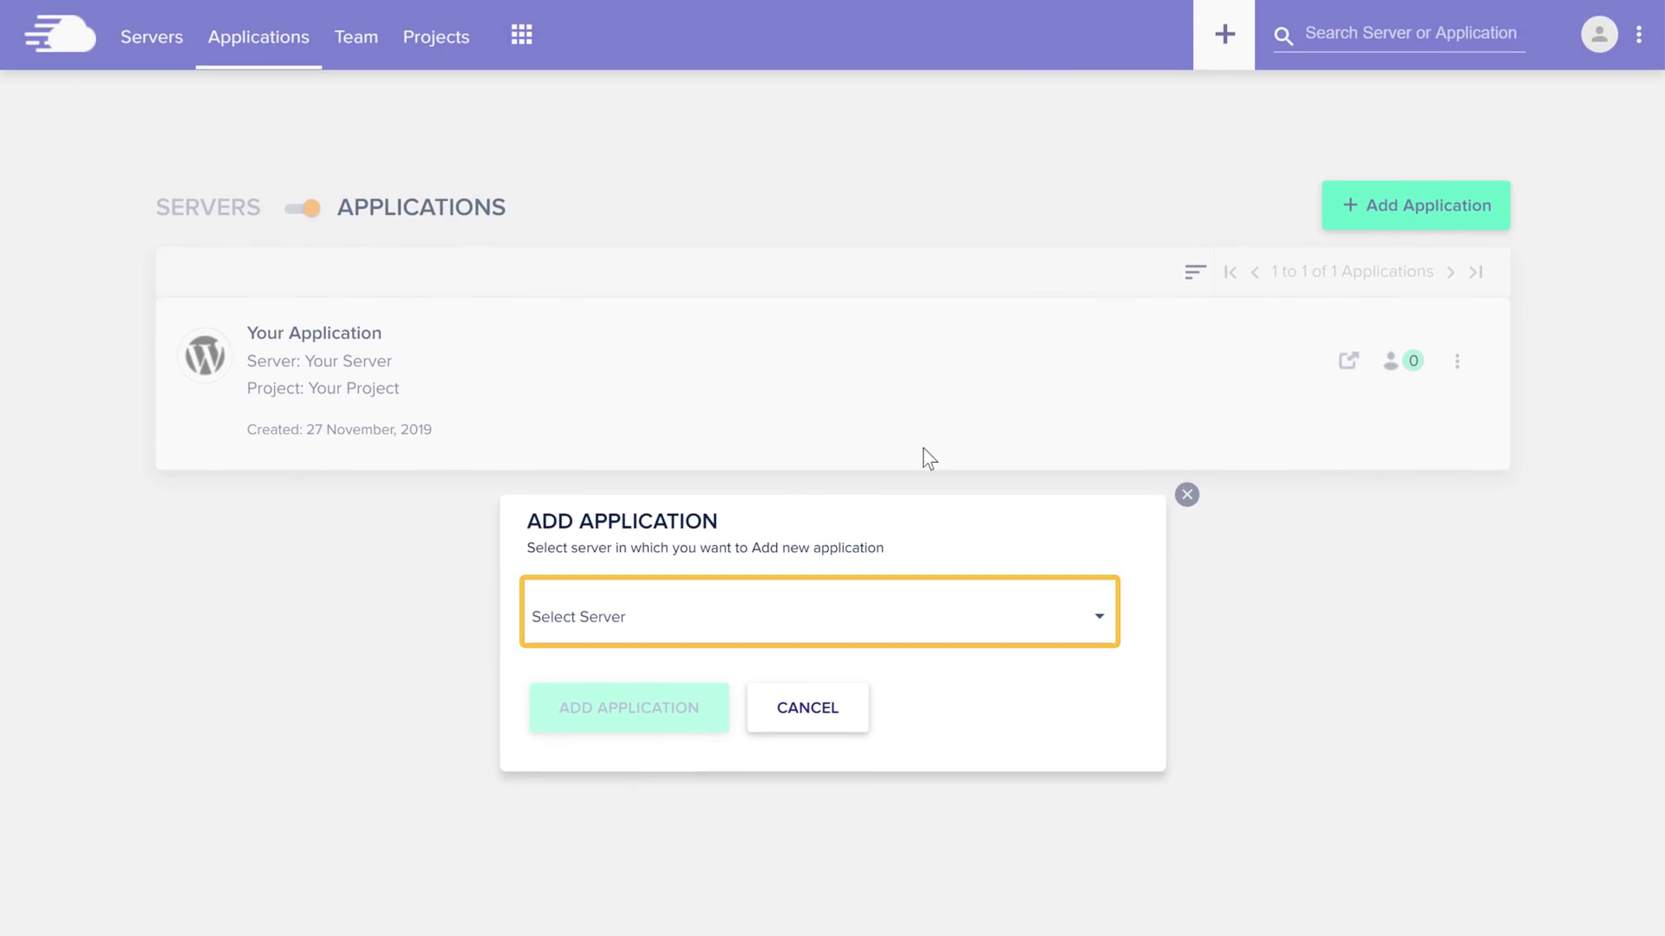
left_click(607, 638)
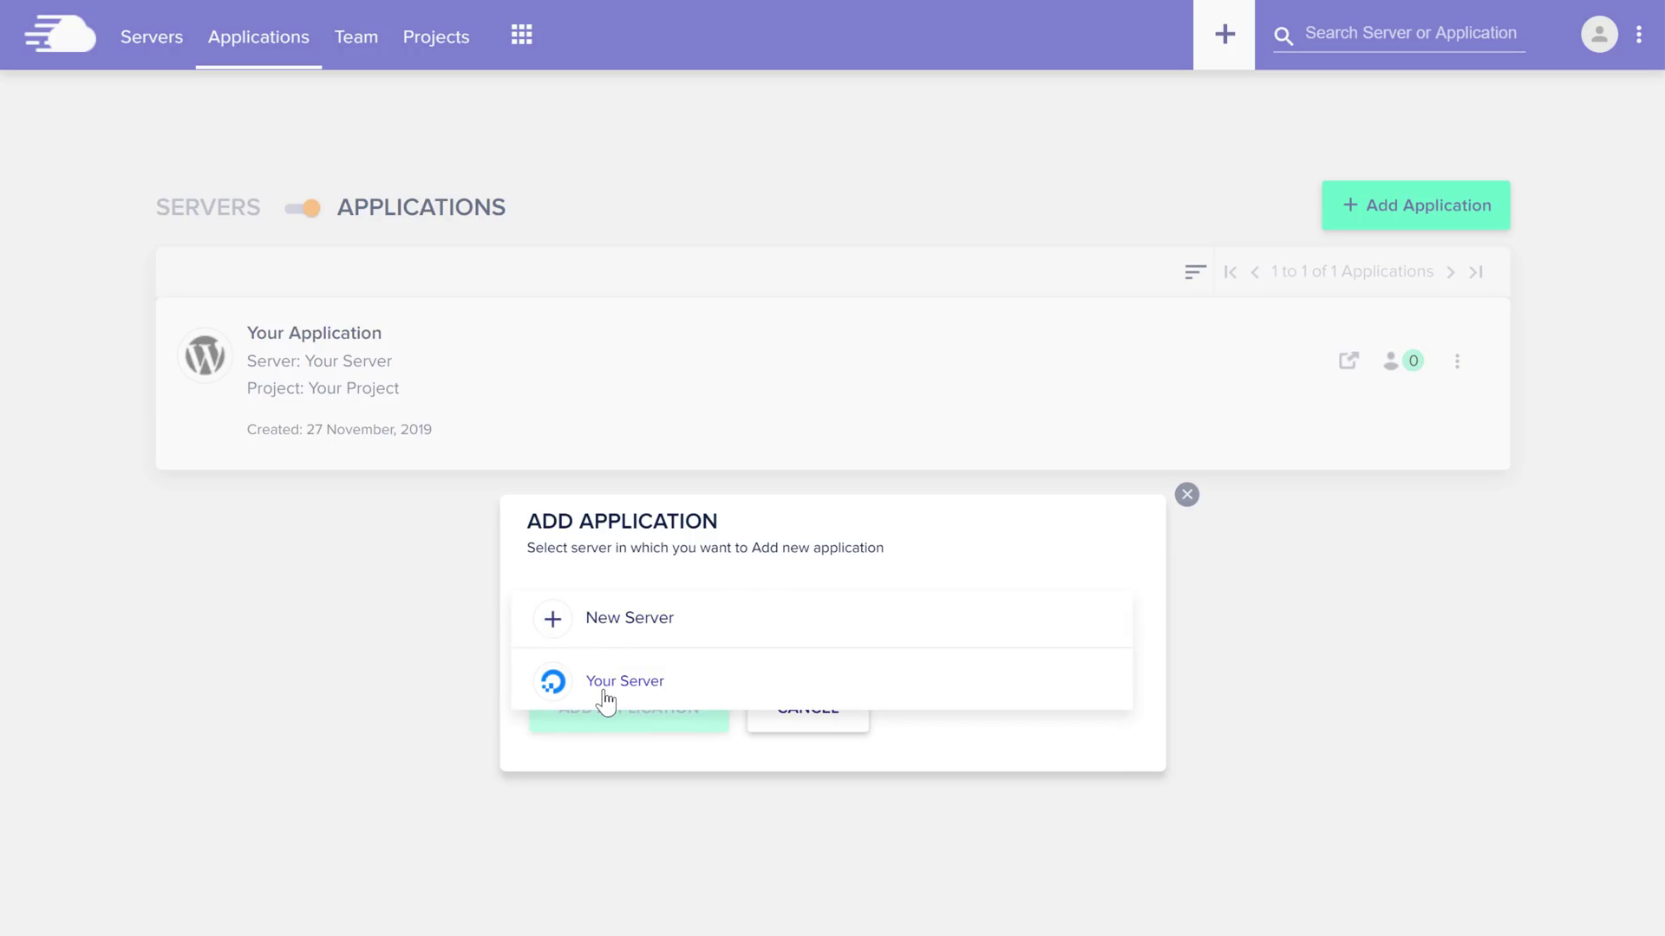
left_click(606, 685)
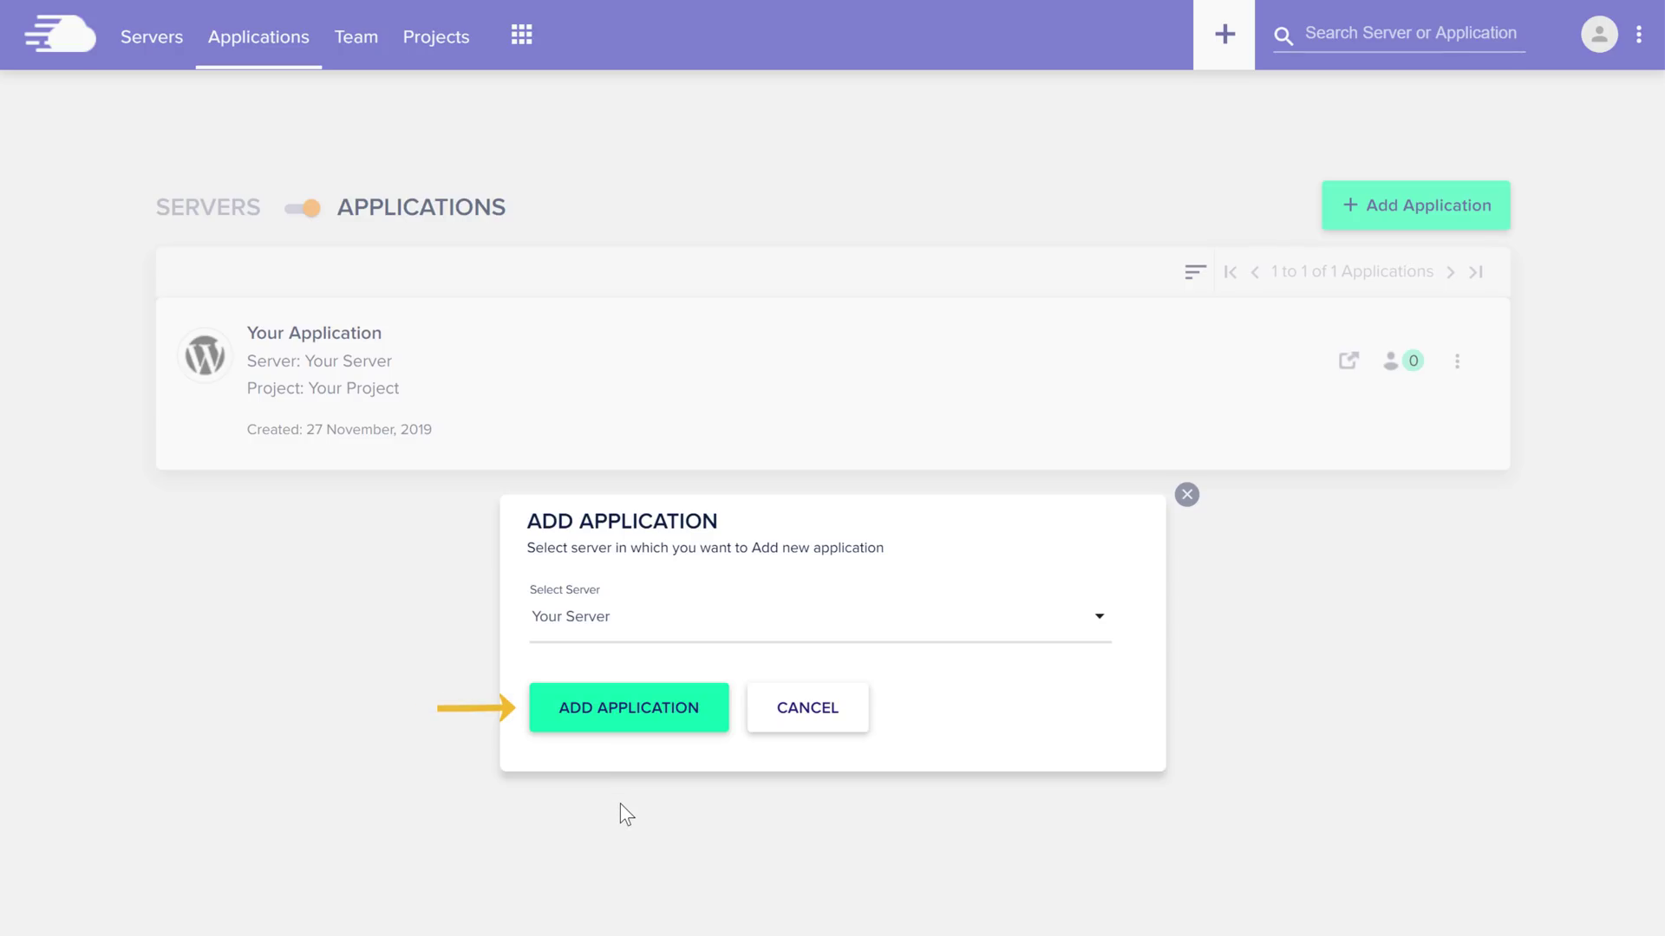
left_click(626, 725)
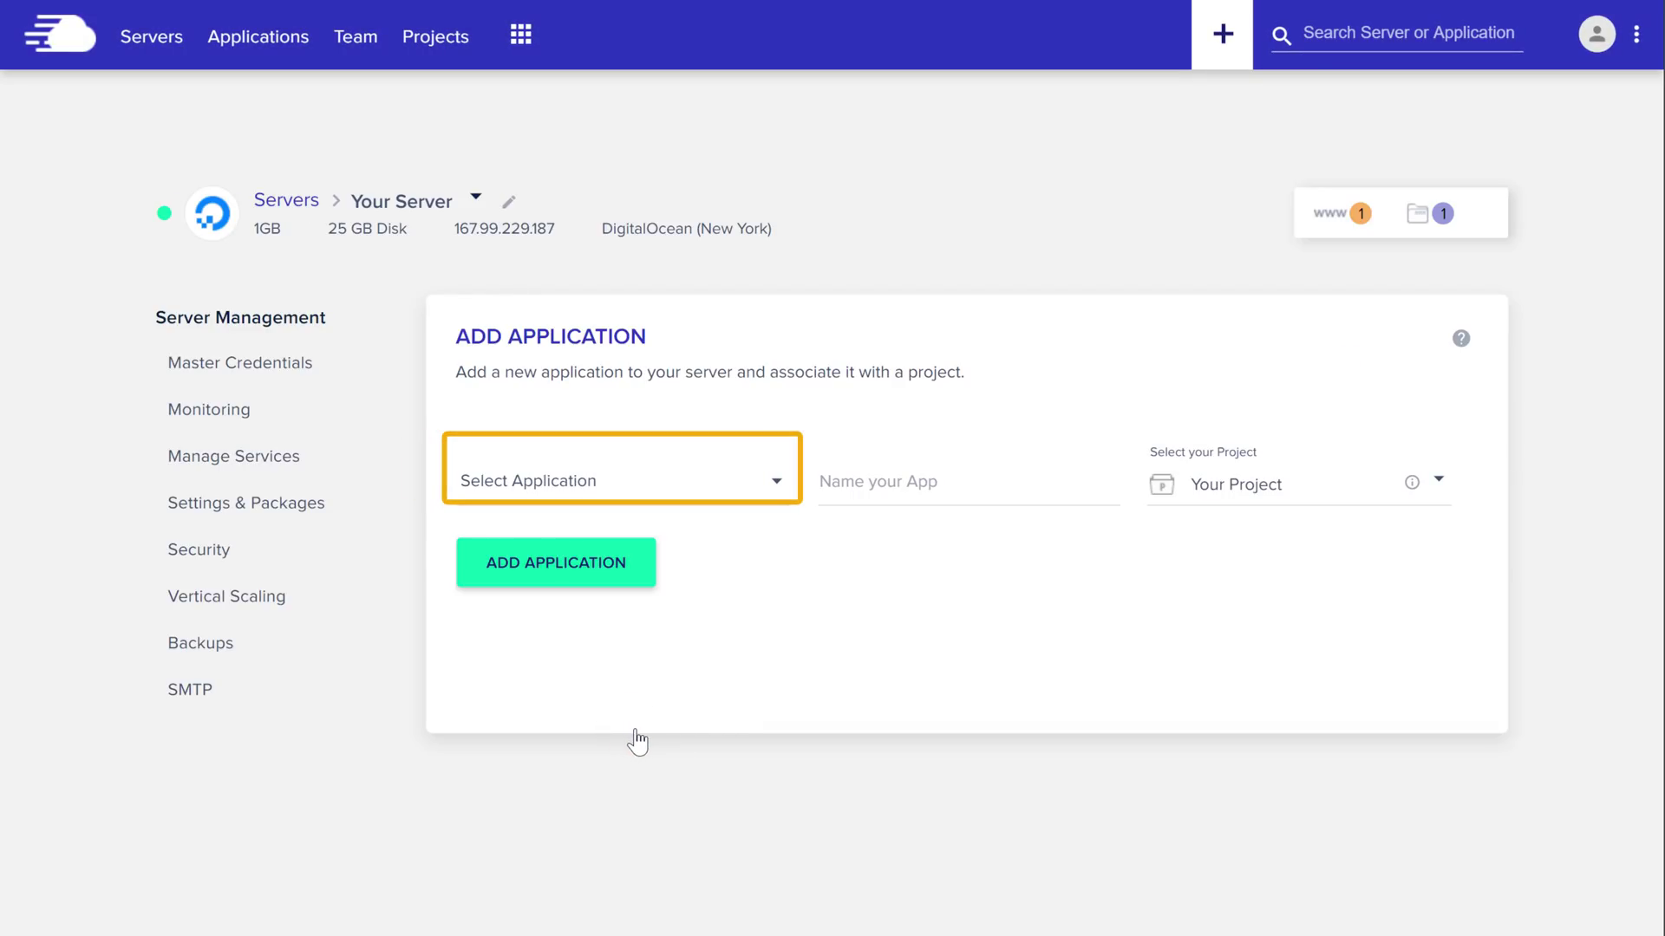
left_click(775, 494)
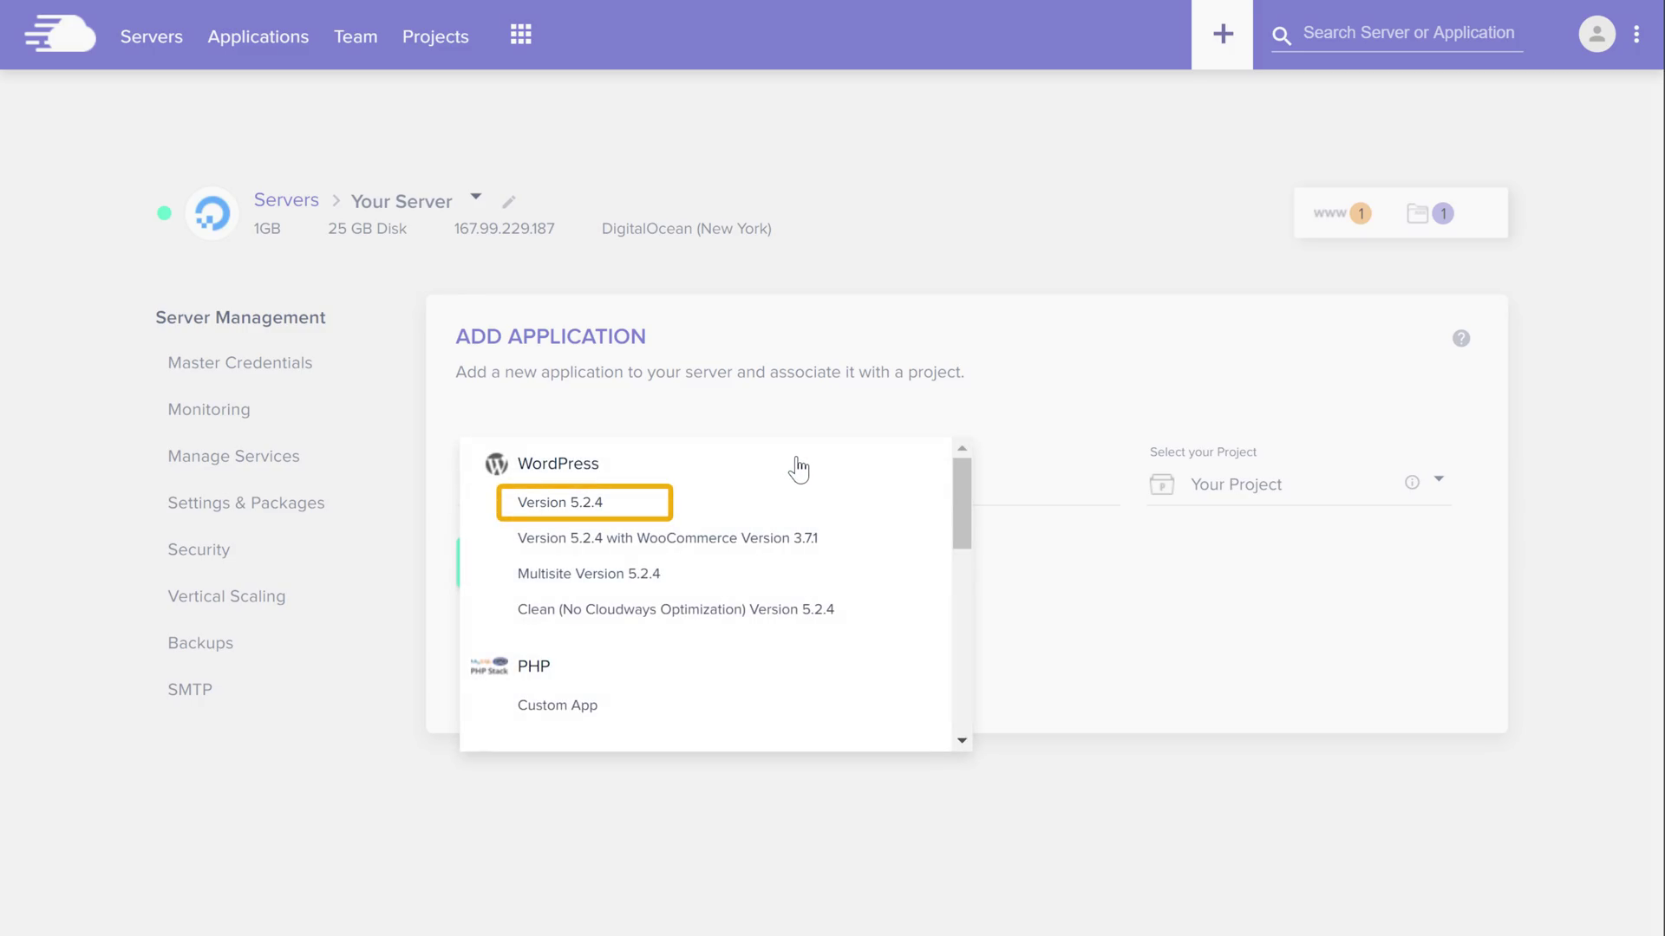
left_click(544, 514)
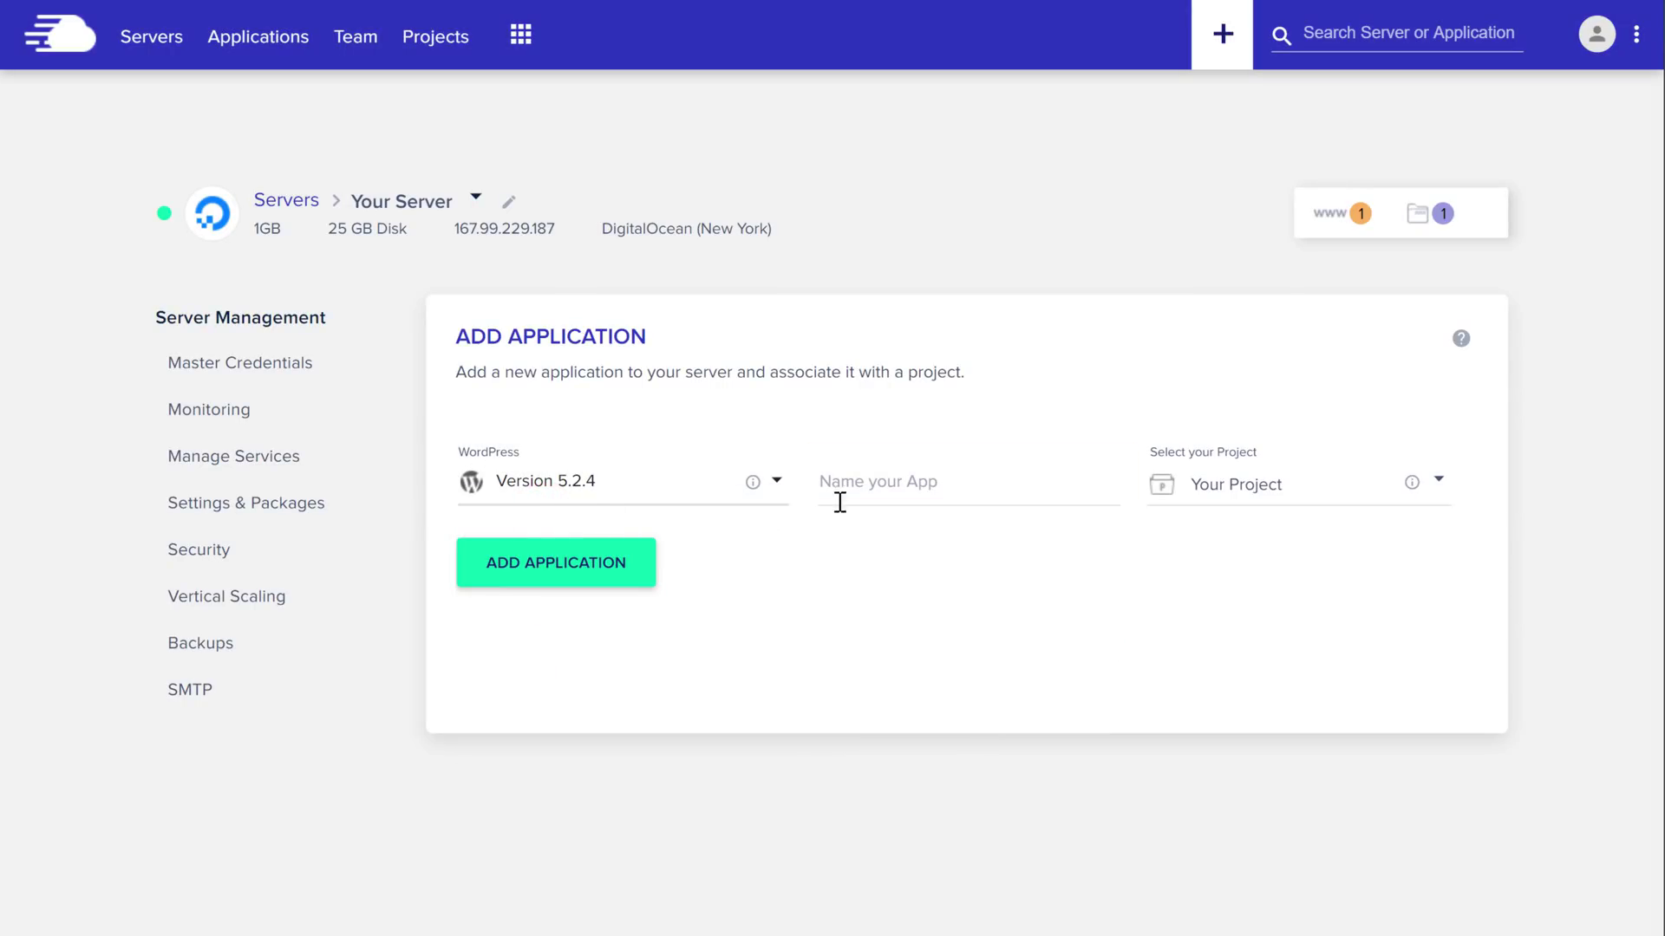
left_click(947, 486)
type("My Seoond Site")
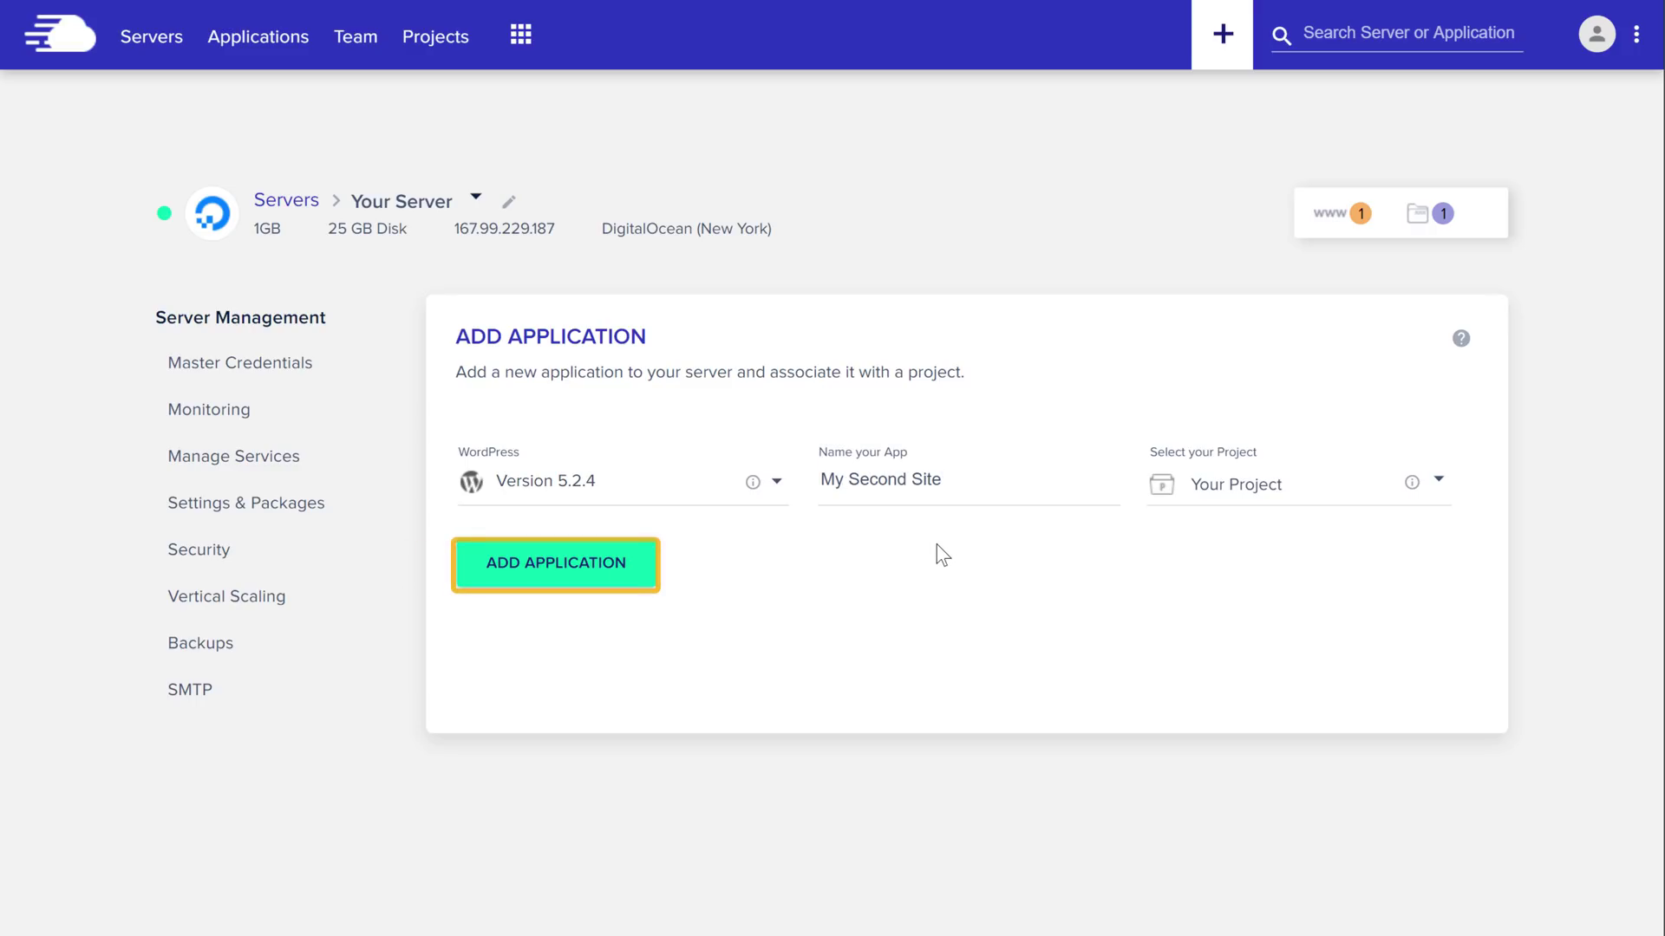
left_click(552, 582)
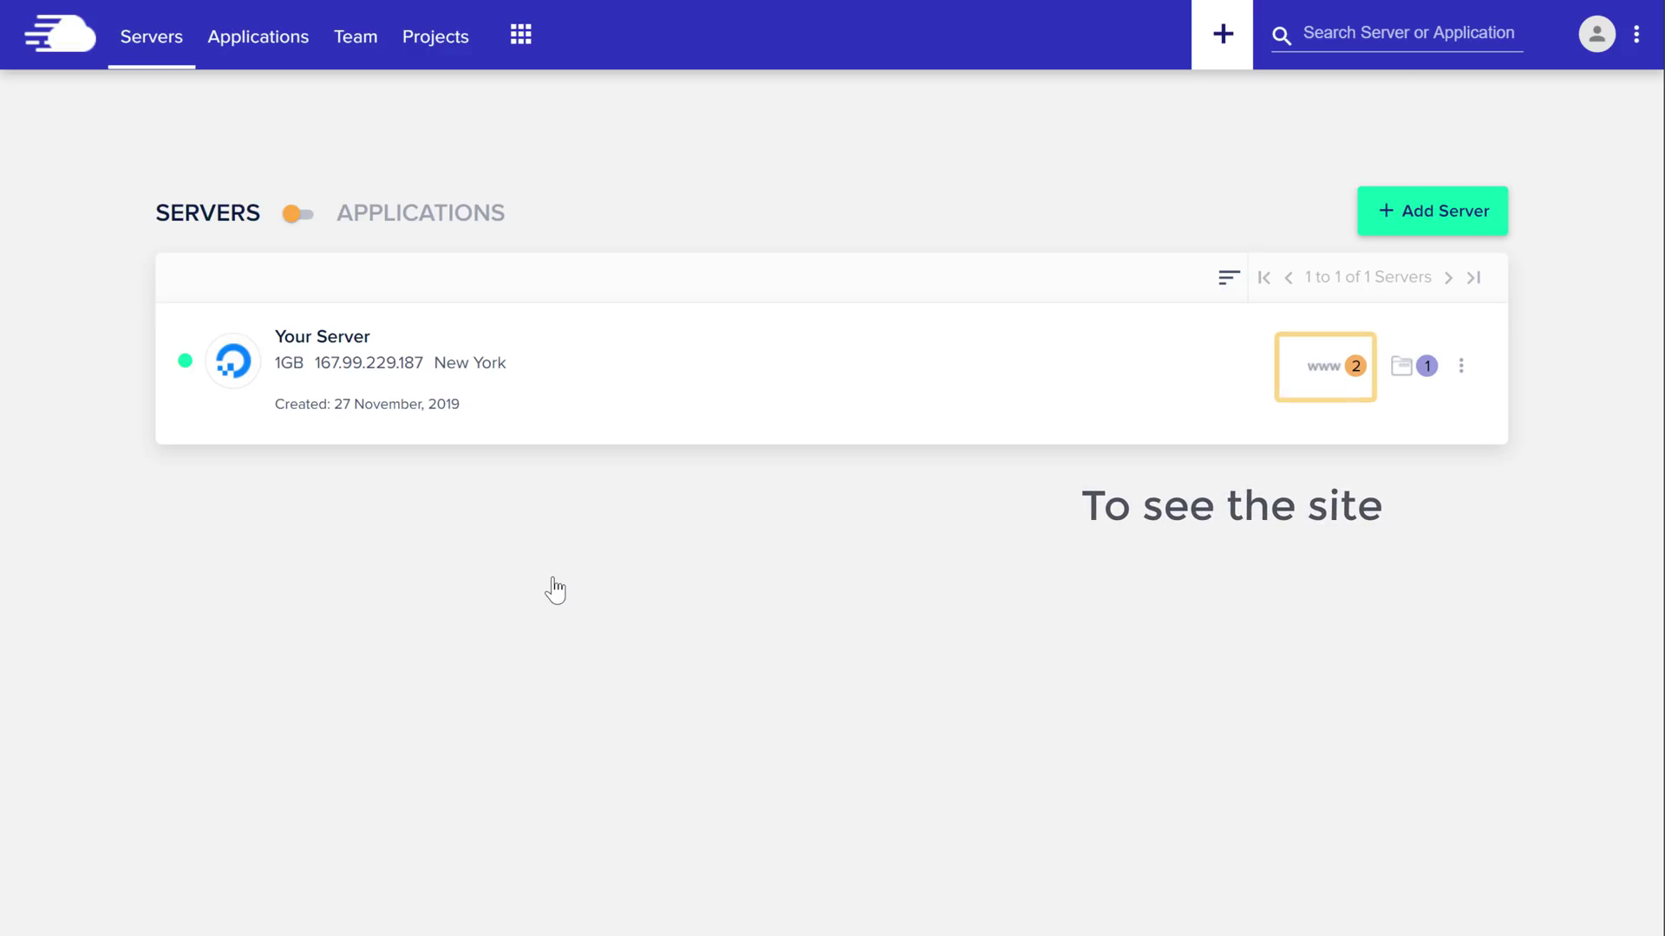
Open My Second Site's cloudwaysapps.com front page in a new tab from its application details
left_click(1356, 379)
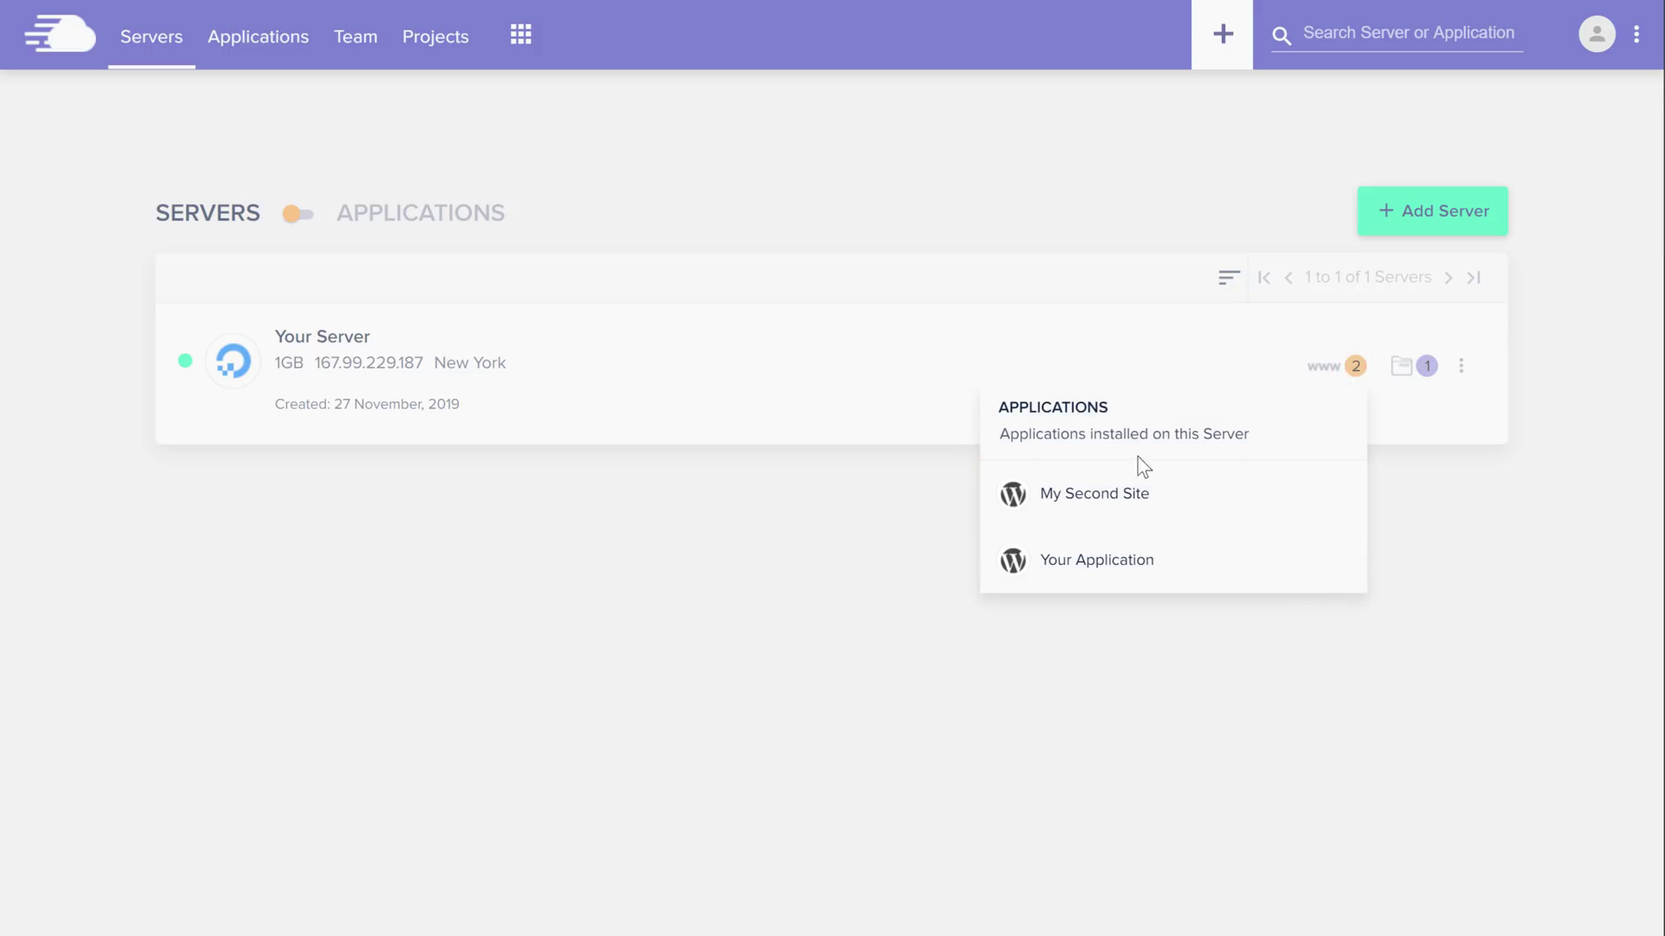
left_click(1089, 504)
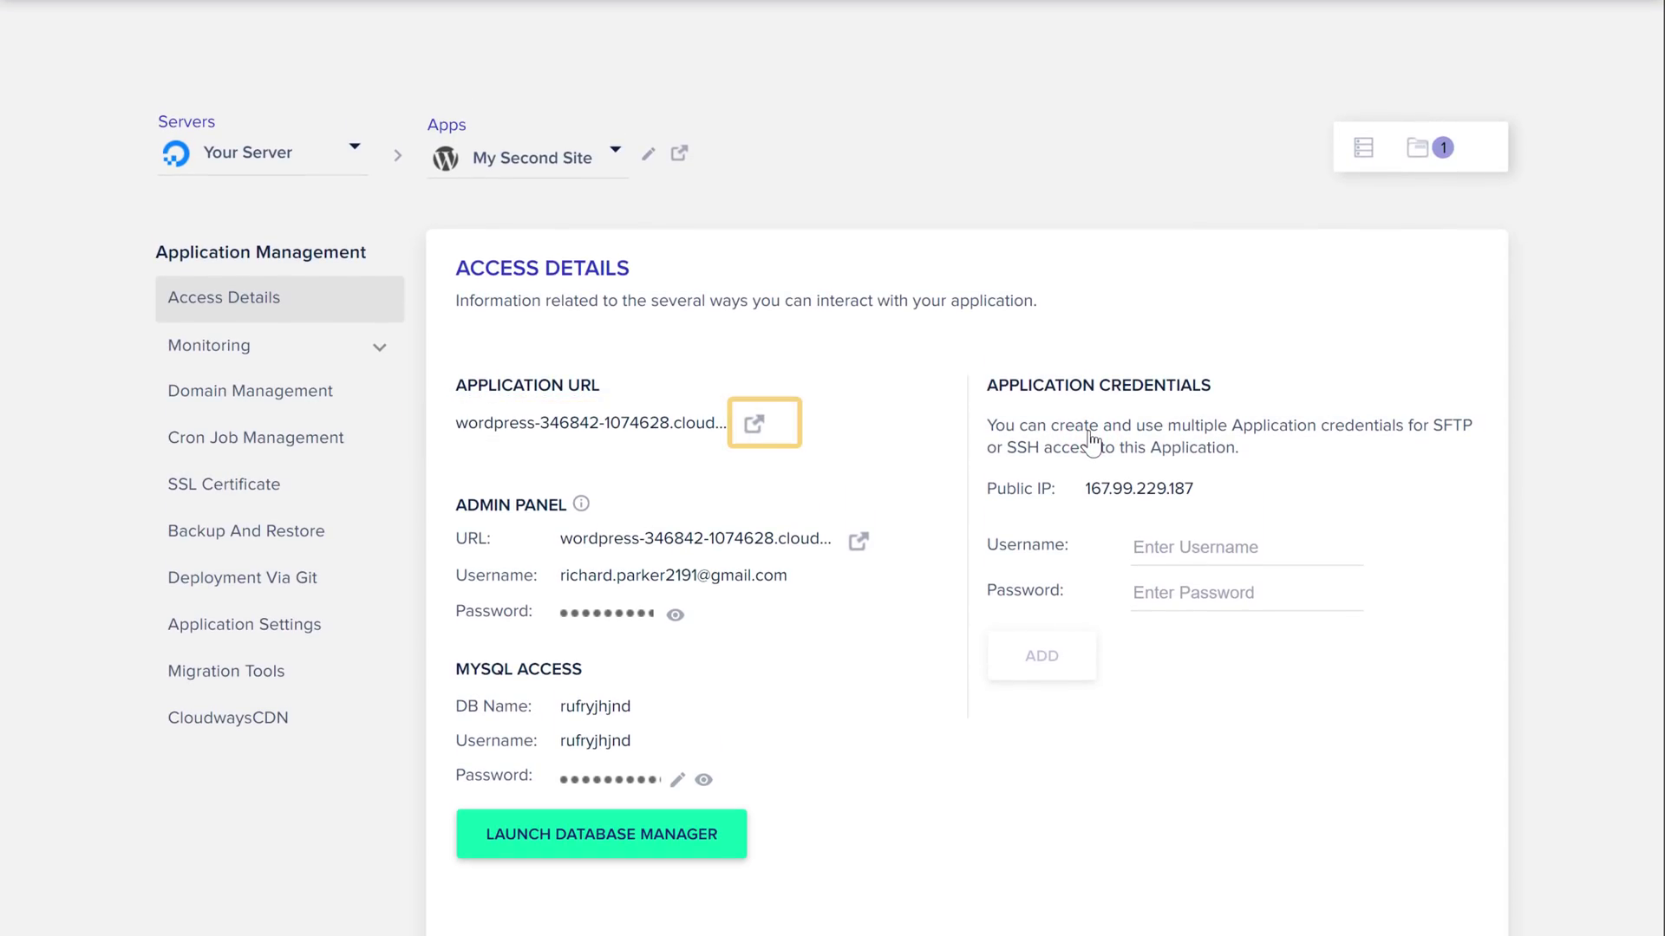
left_click(755, 427)
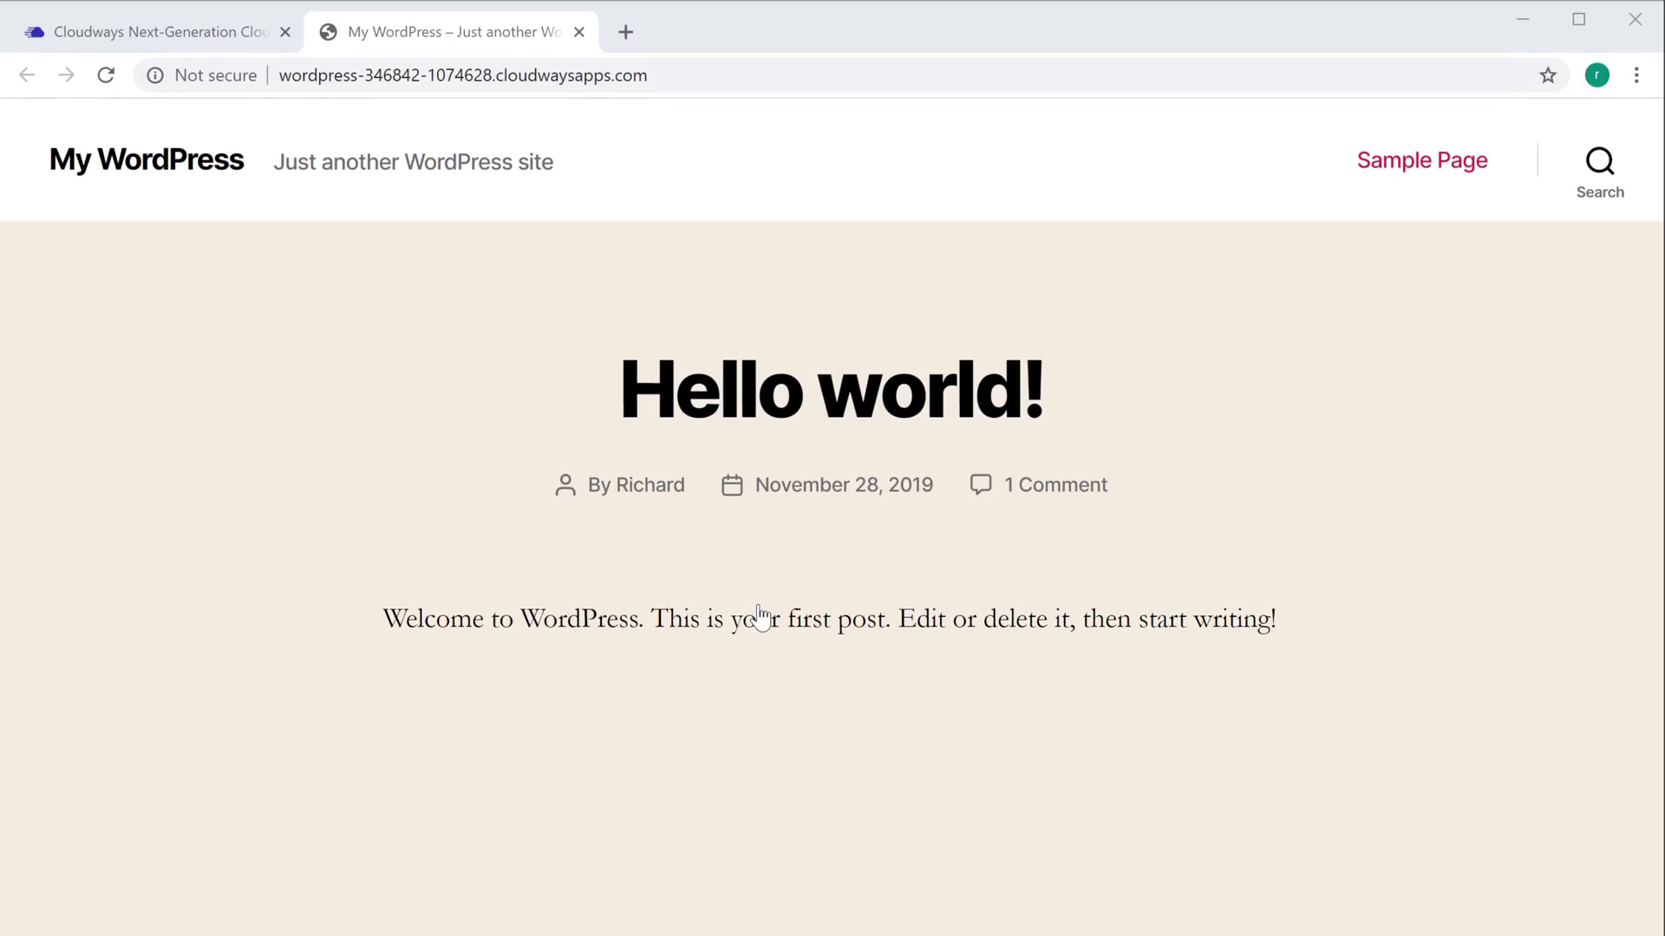